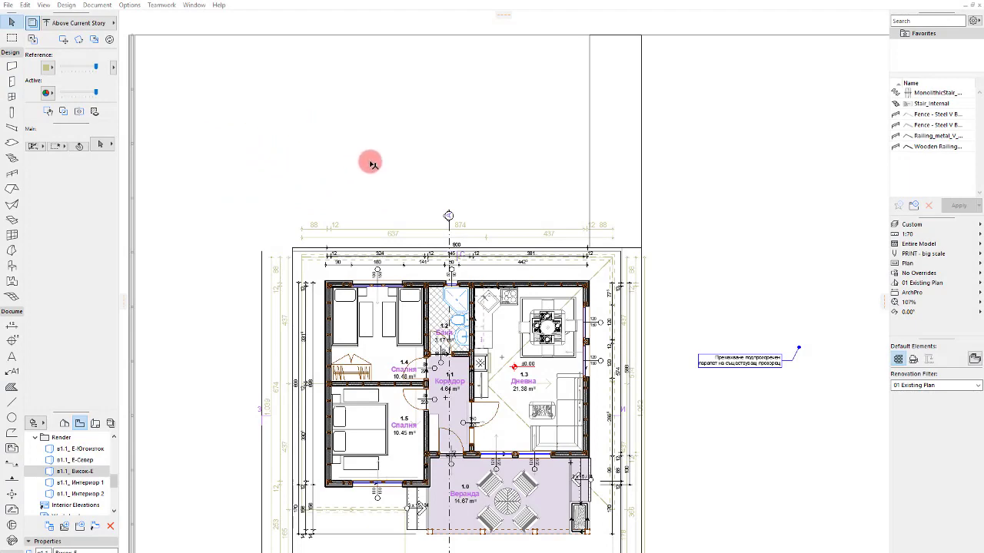
Look over the house's floor plan and its veranda side in the 3D view
scroll(376, 217, "down", 4)
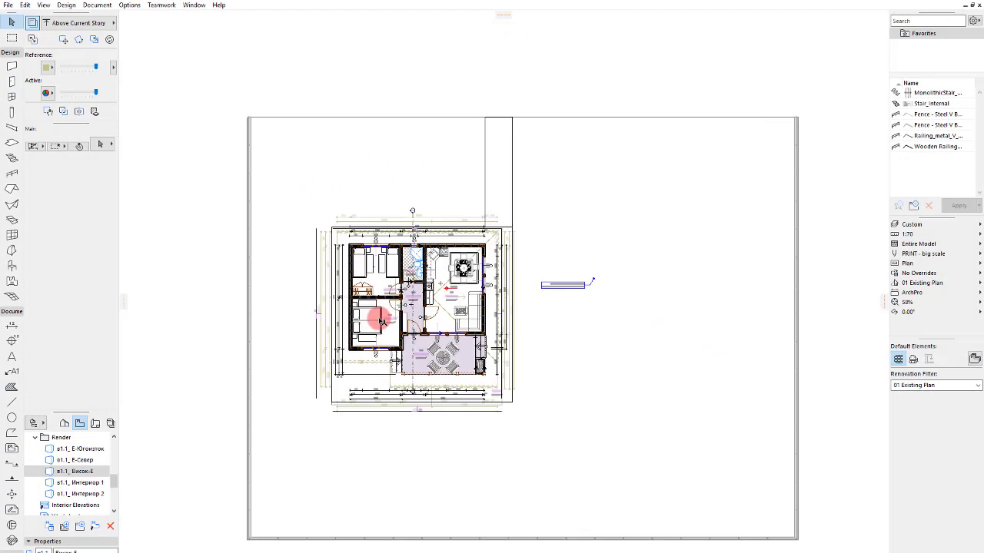
scroll(382, 321, "up", 3)
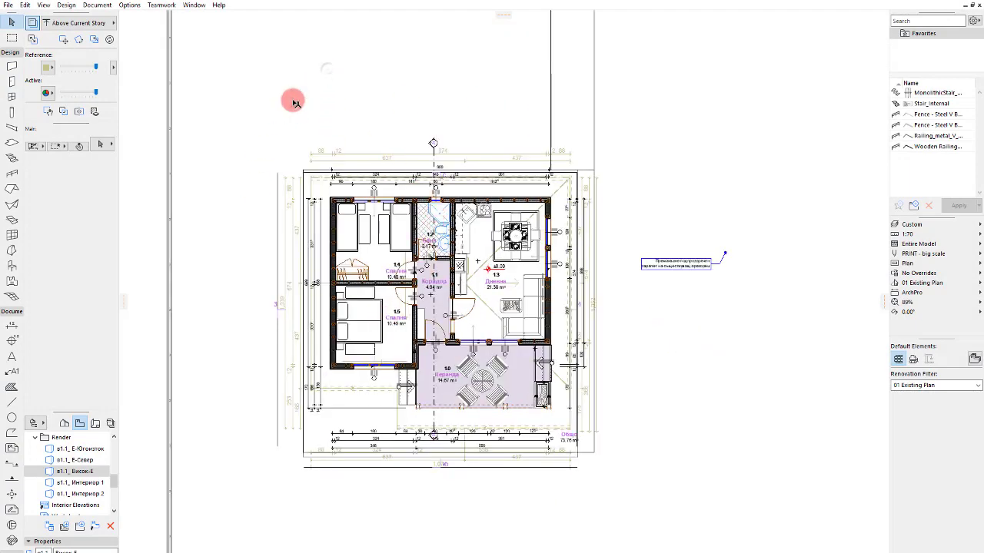
key("alt+comma")
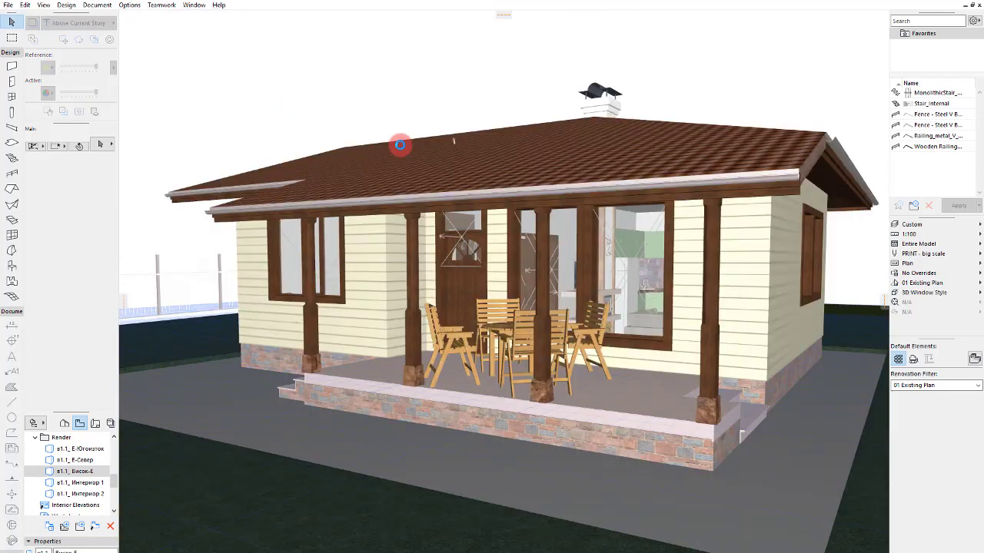
left_click_drag(477, 303, 505, 302)
scroll(527, 289, "up", 3)
scroll(526, 289, "down", 3)
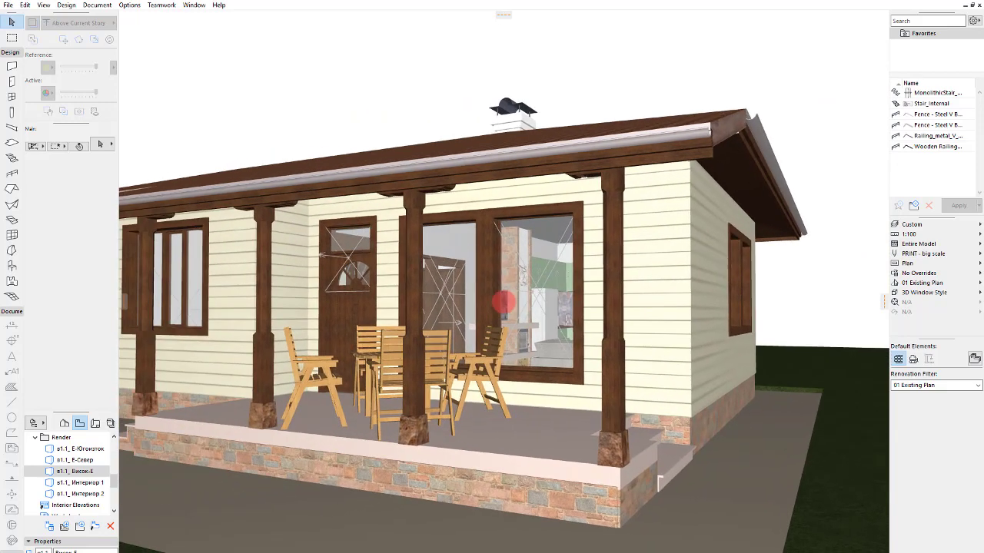
key("Escape")
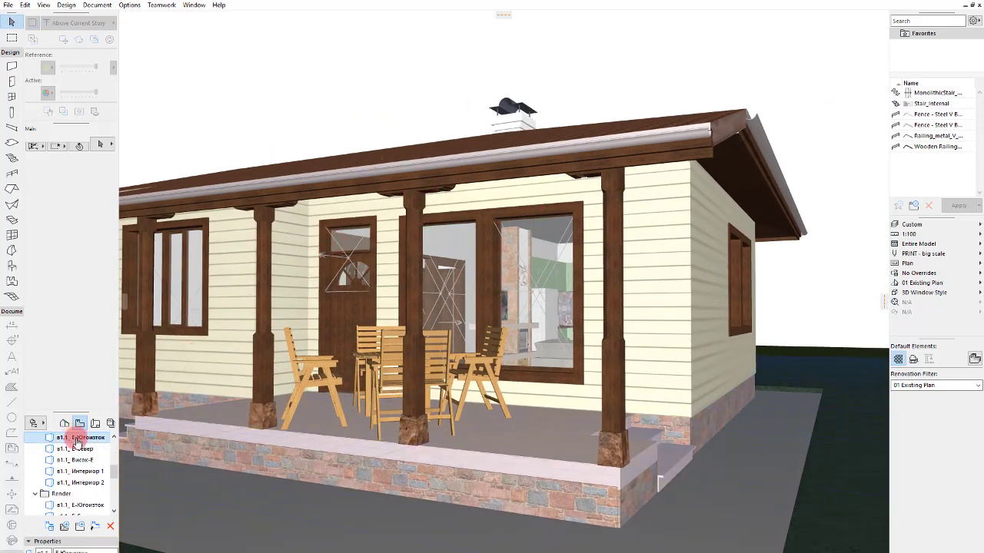
Open the saved 3D view "в1.1_ Е-Югоизток" from the Views folder
scroll(78, 442, "up", 3)
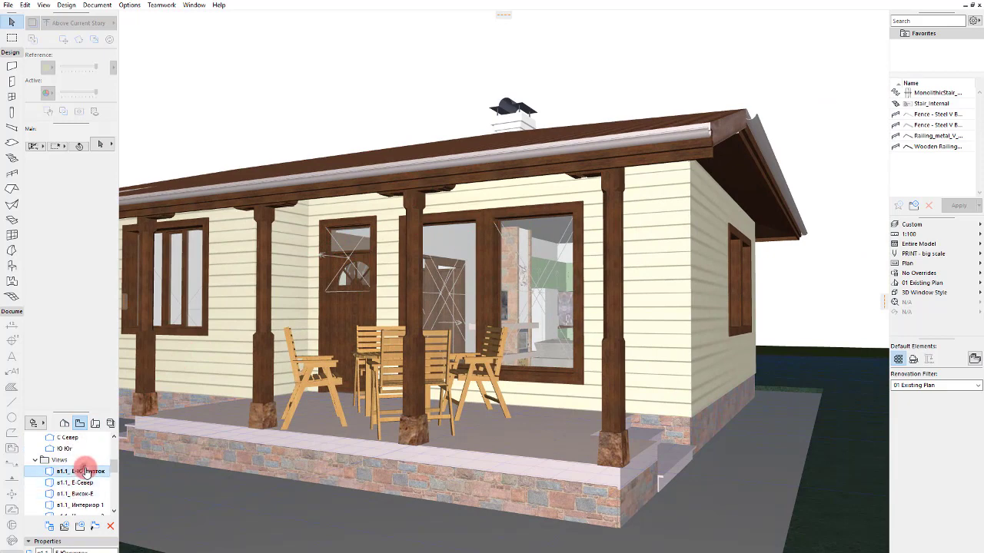
double_click(86, 471)
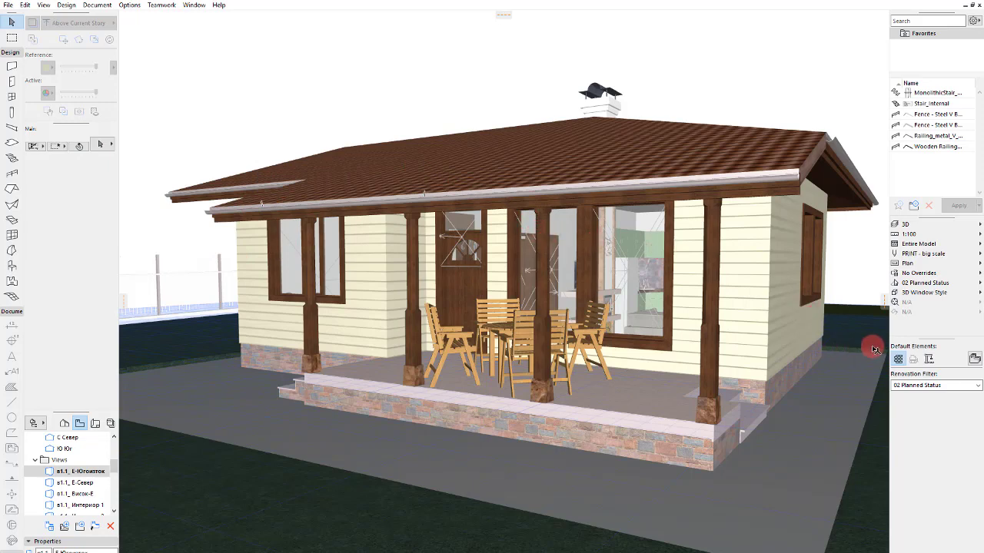
key("space")
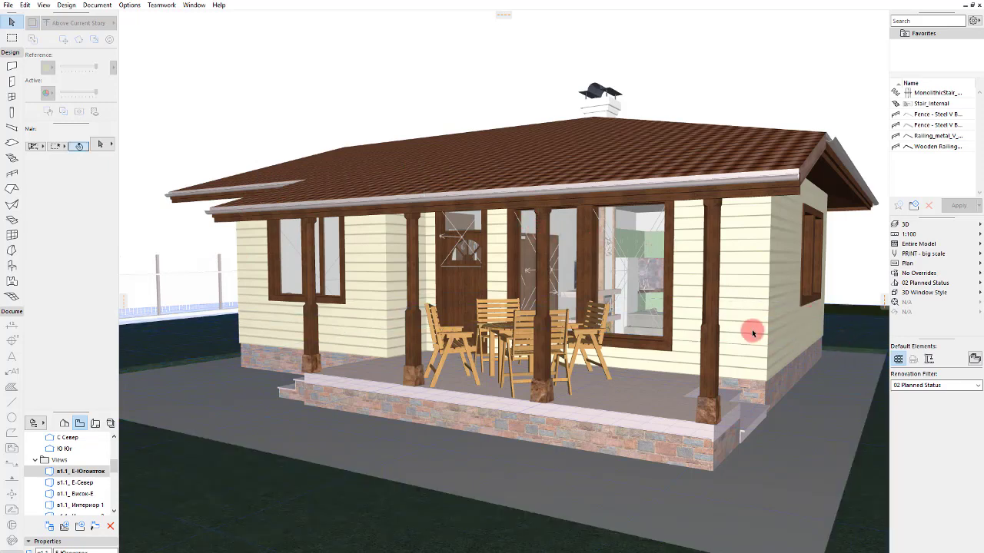
On the floor plan, offset the right edge of the grass mesh's inner opening outward to align with the path's outer edge
key("F2")
left_click(627, 138)
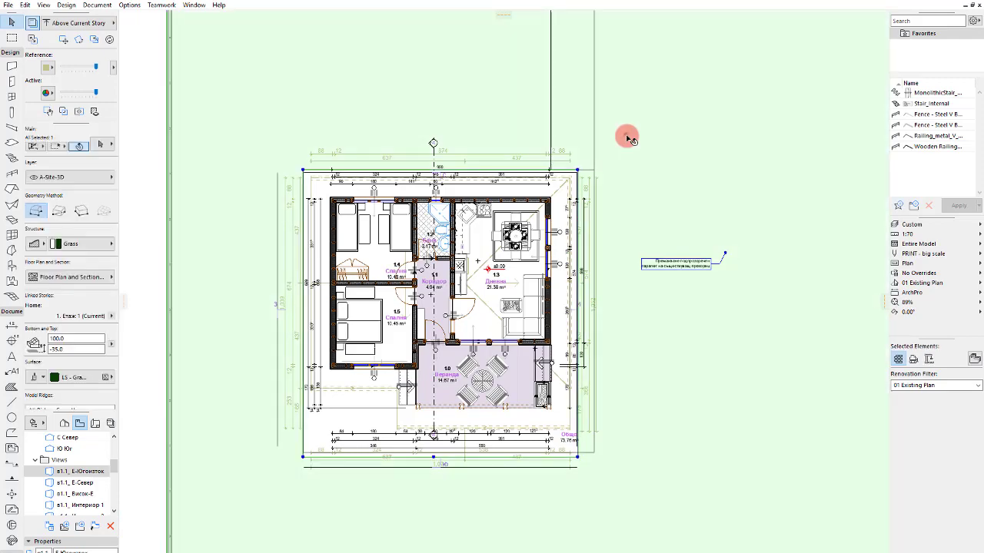
scroll(548, 253, "up", 2)
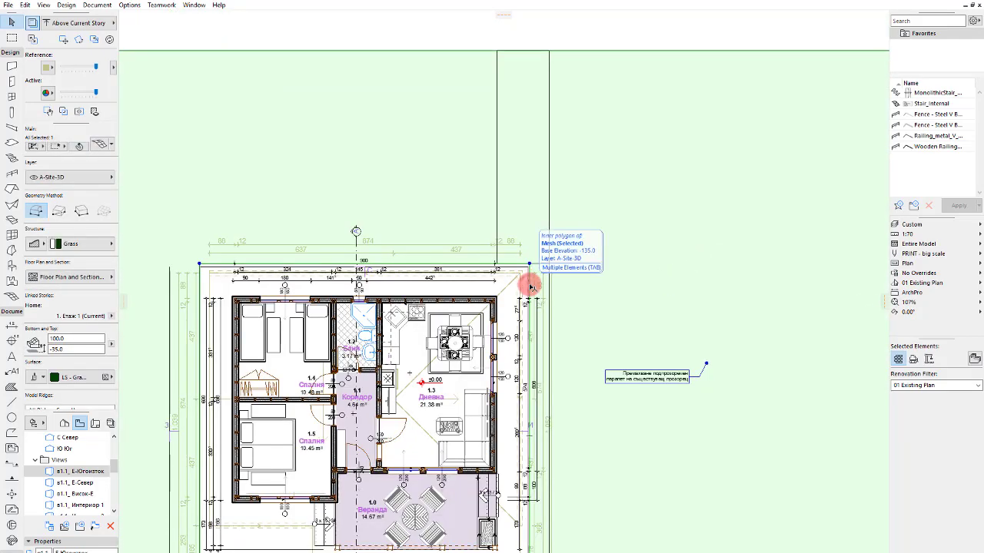
left_click(530, 286)
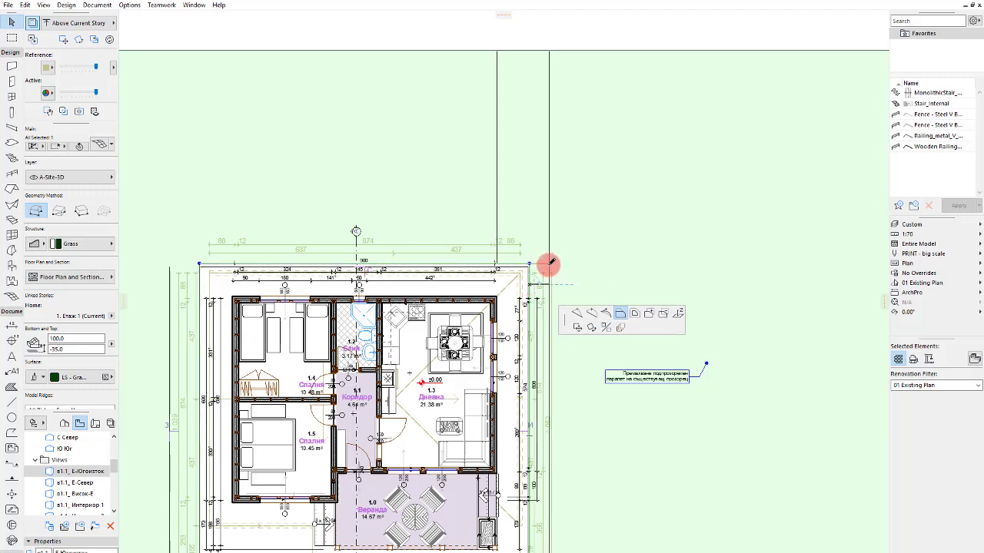
left_click(540, 262)
left_click(540, 265)
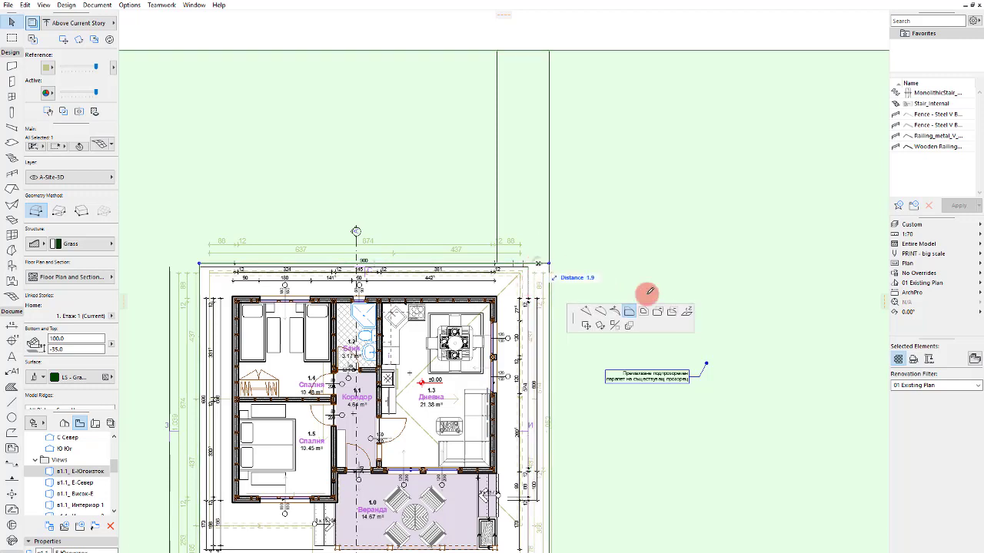
Subtract the 180 × 736 rectangular path strip above the house from the grass mesh and show the whole model in 3D
left_click(502, 52)
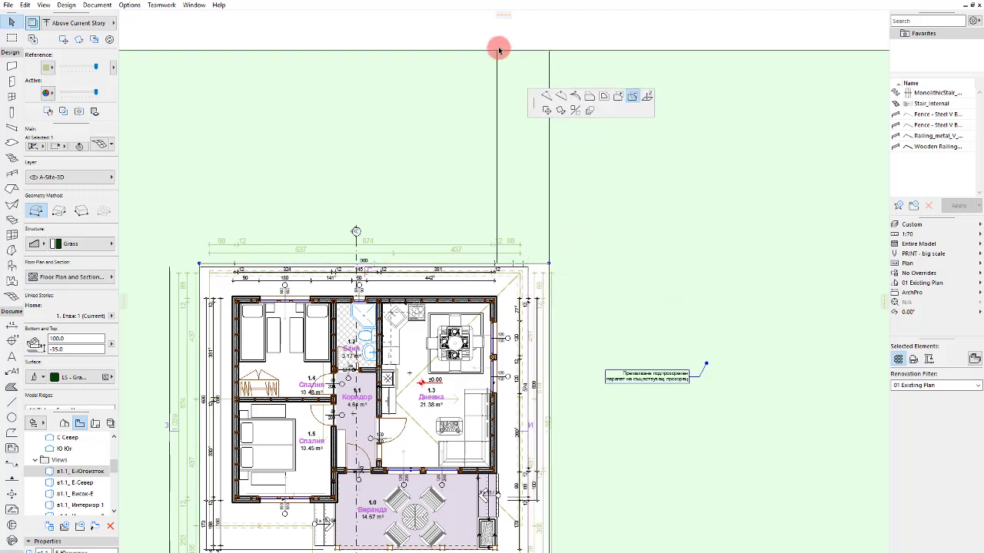
left_click(498, 50)
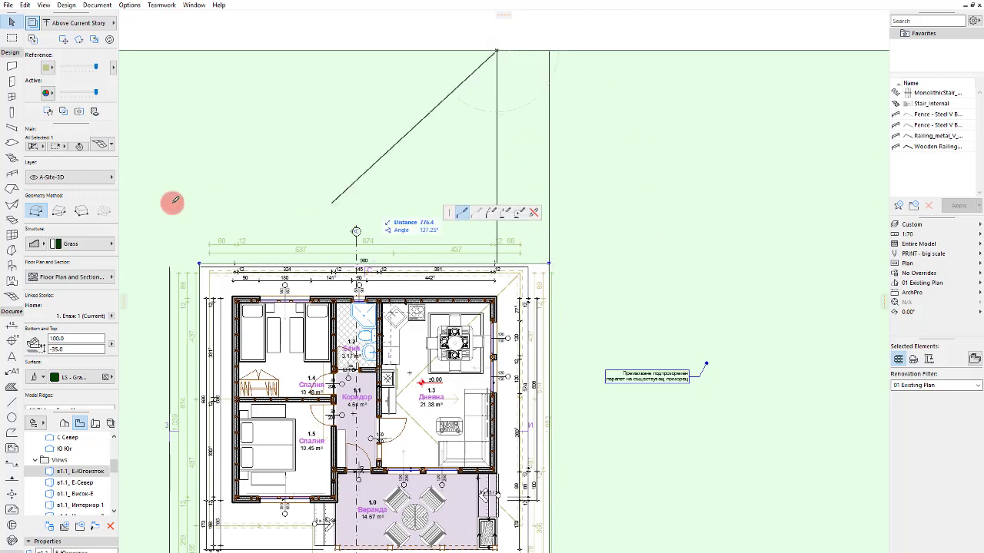
left_click(59, 211)
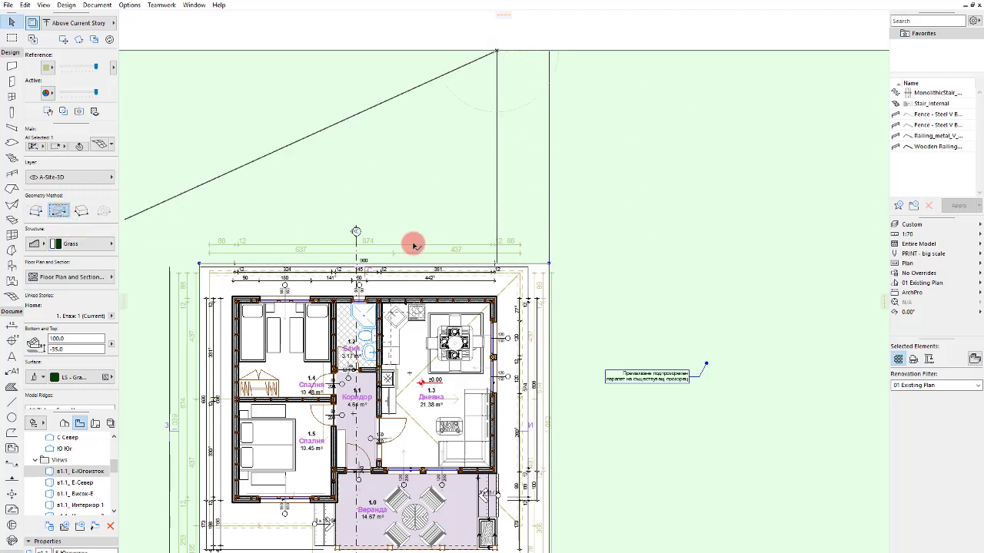
left_click(548, 264)
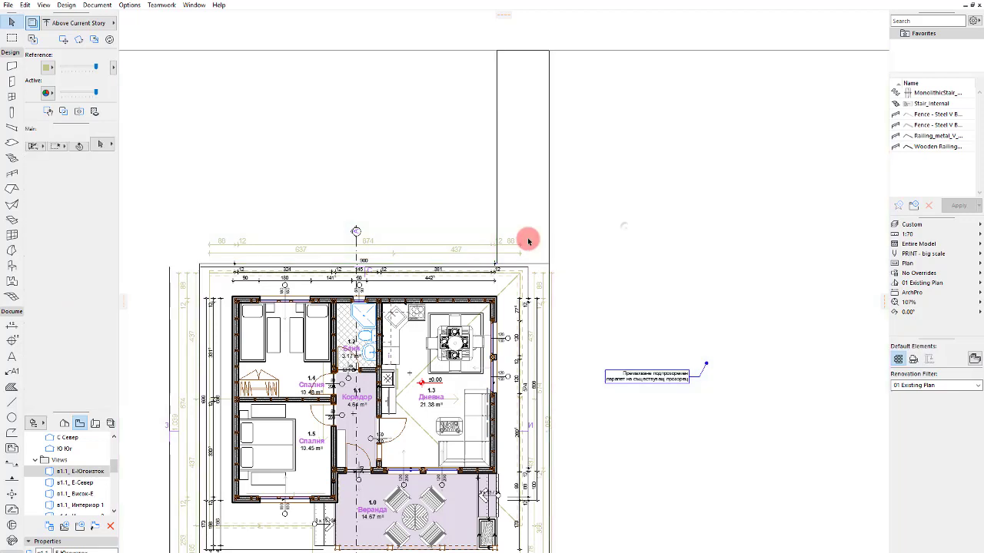
left_click(538, 253)
left_click(583, 264)
key("alt+comma")
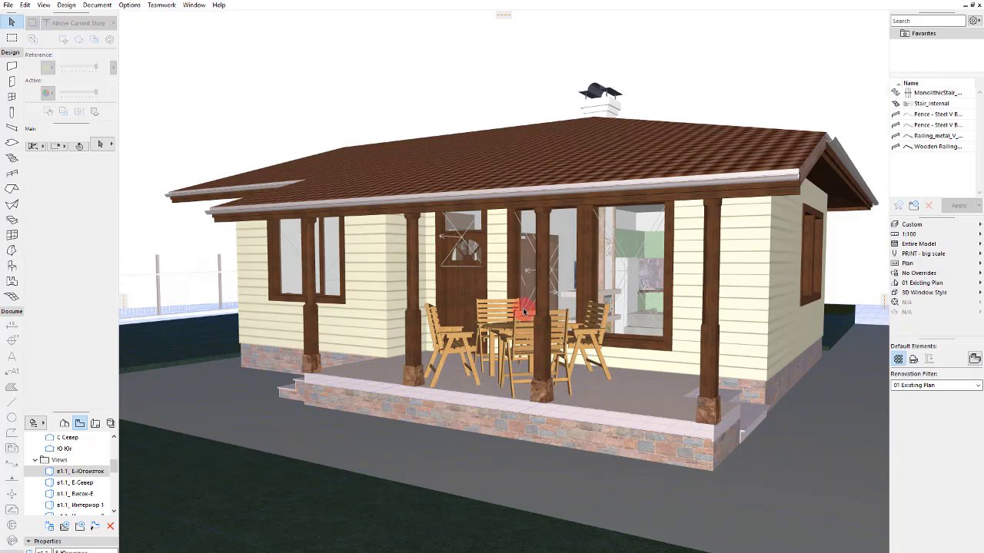
On the floor plan, extend the fence railing along the plot's upper boundary from corner to corner, with nodes at the path edges
key("F2")
scroll(491, 254, "down", 2)
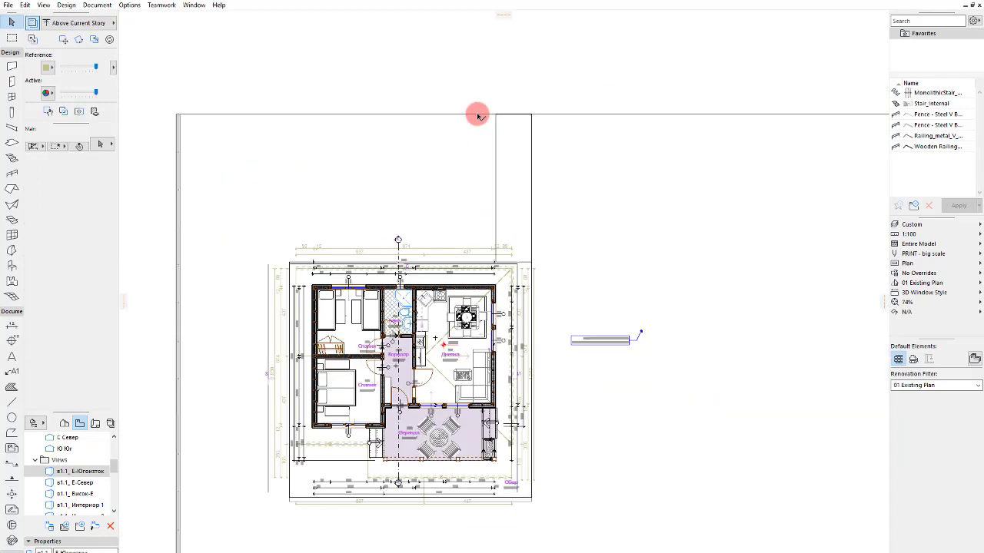
left_click(179, 124)
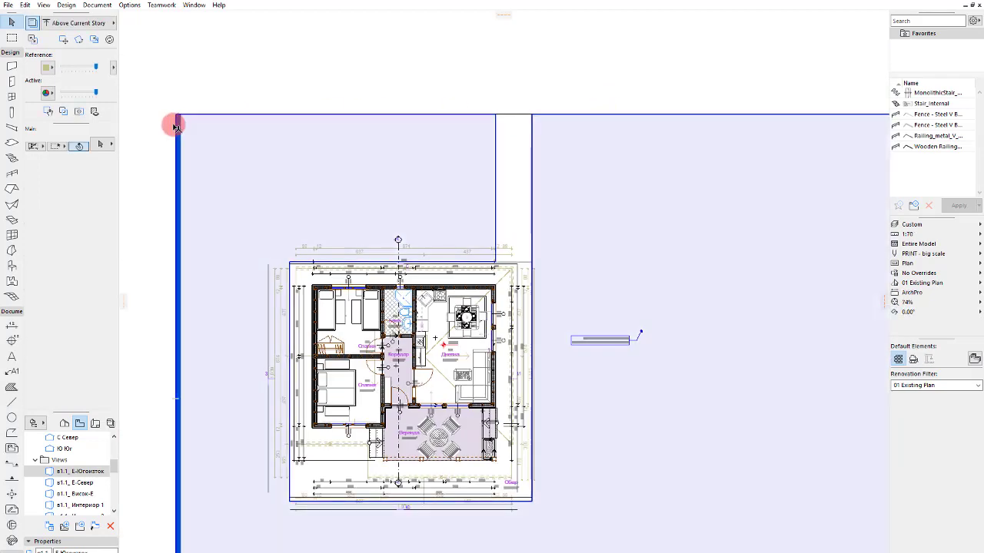
left_click(176, 126)
left_click(176, 126, "alt")
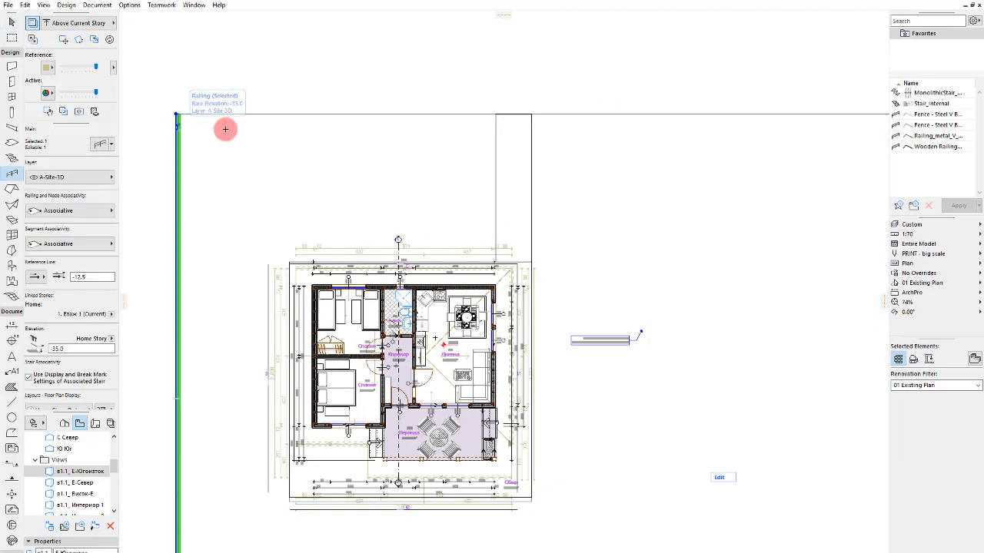
left_click(176, 118)
left_click(176, 114)
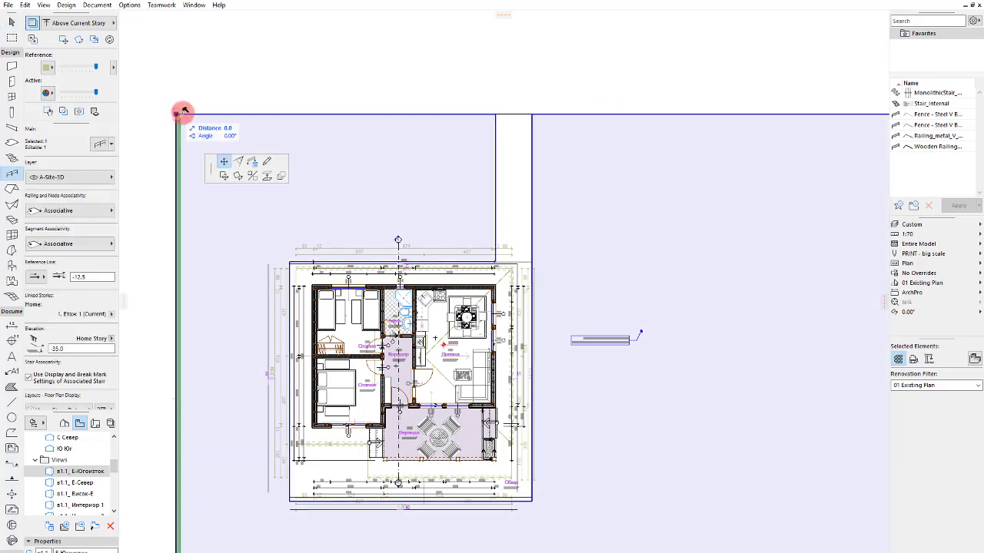
left_click(265, 157)
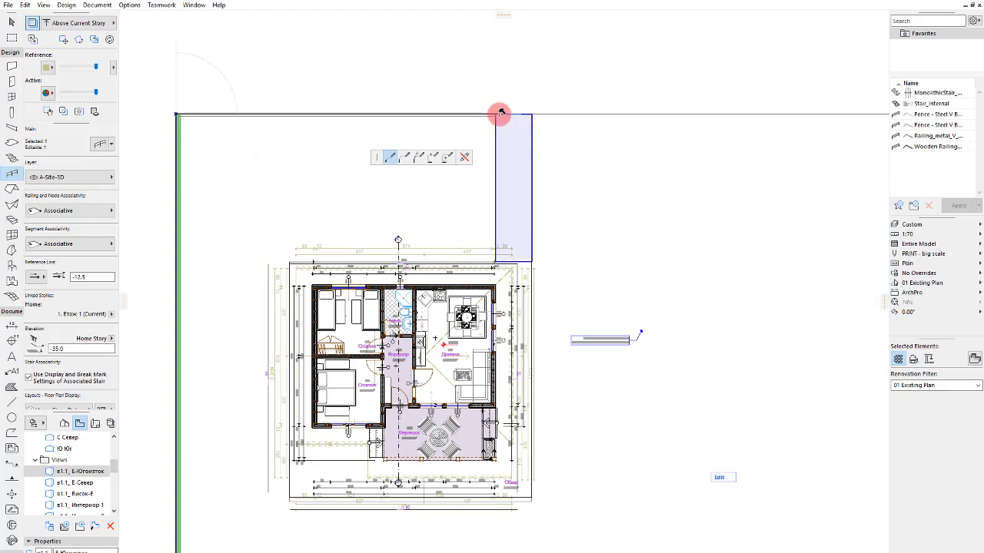
left_click(530, 114)
scroll(258, 238, "down", 3)
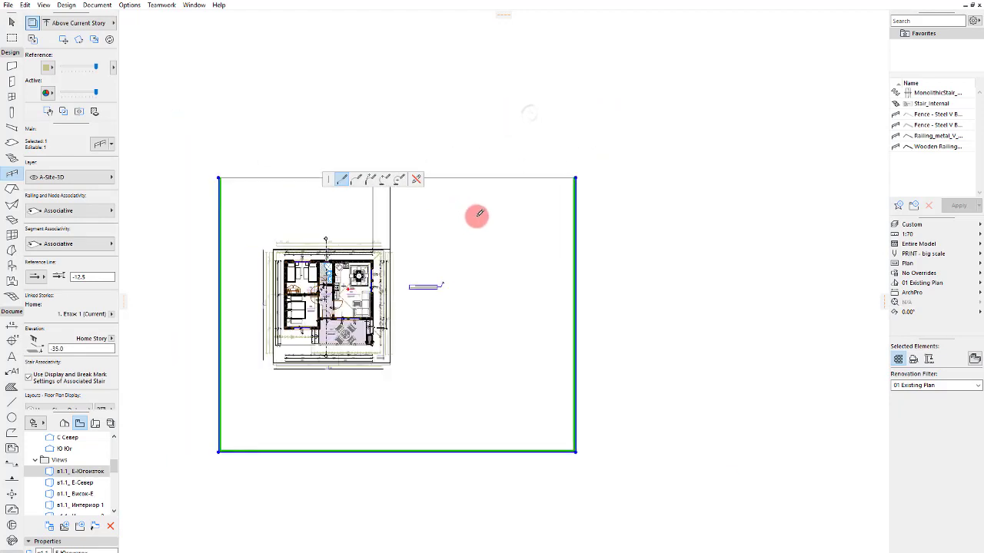
double_click(575, 176)
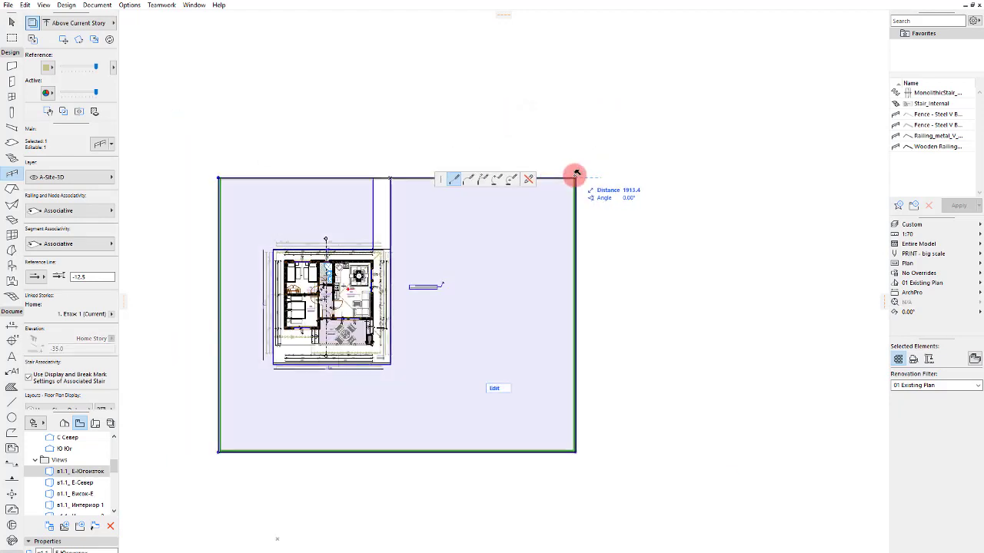
left_click(575, 175)
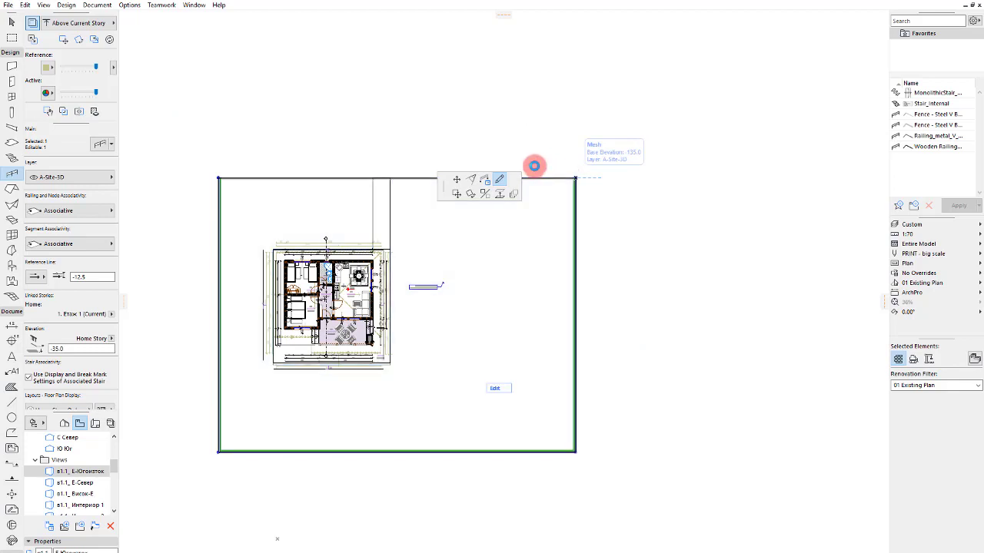
key("Escape")
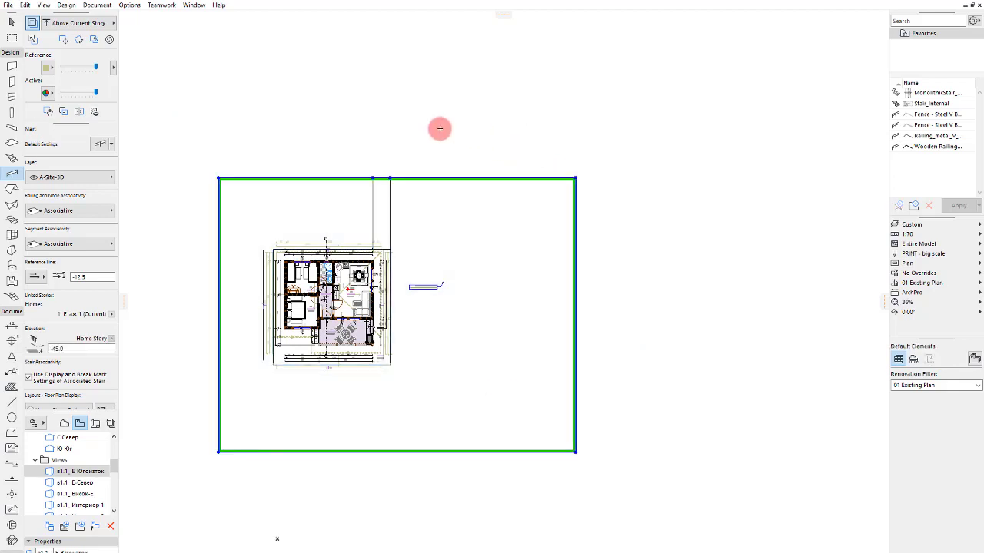
key("Escape")
Show all elements in 3D and highlight the fence behind the house to check its new run
key("alt+comma")
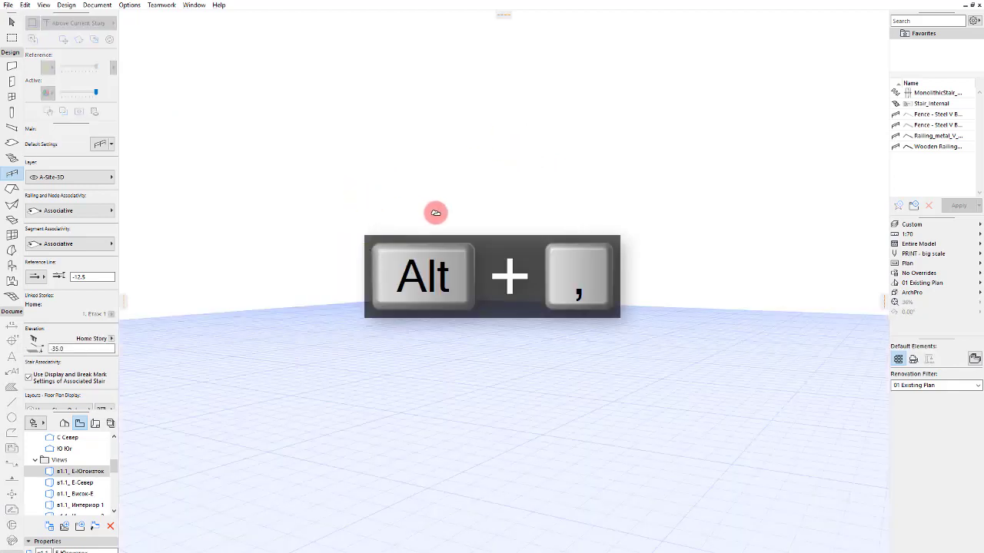
key("Return")
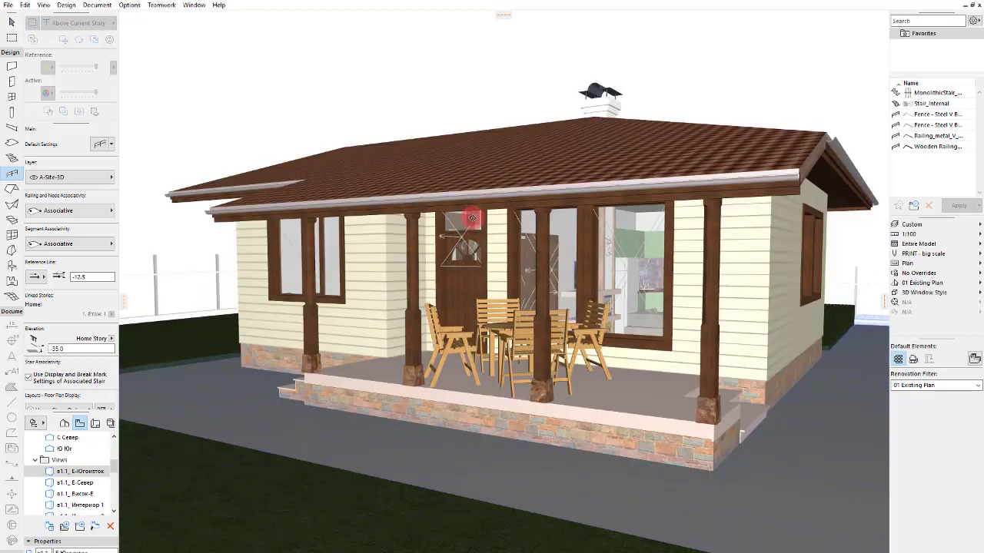
key("shift")
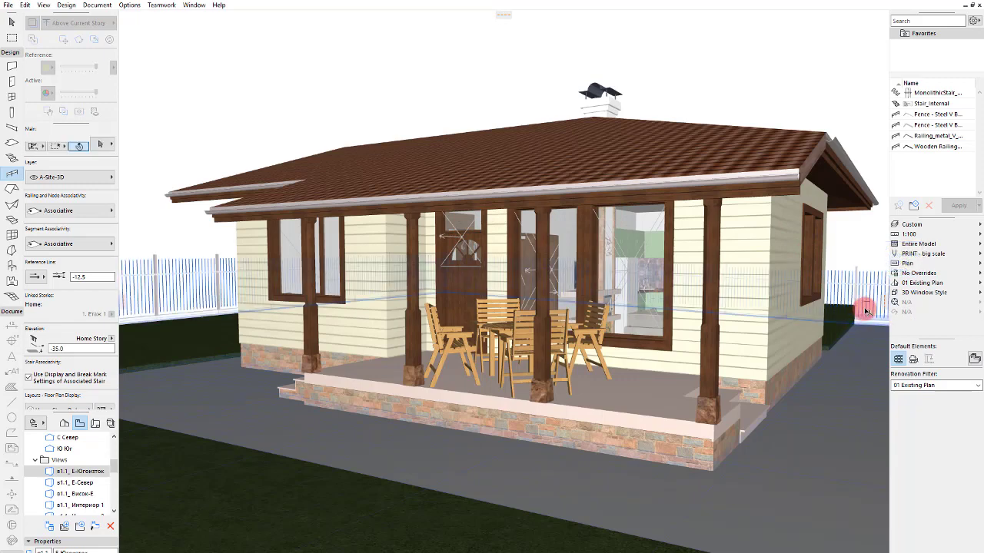
left_click(865, 310, "shift")
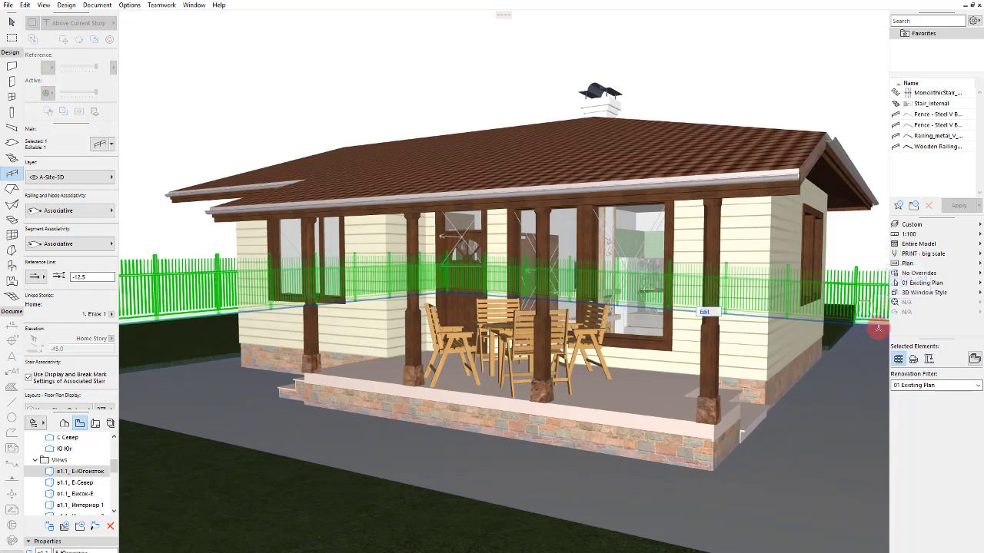
key("Escape")
key("Escape")
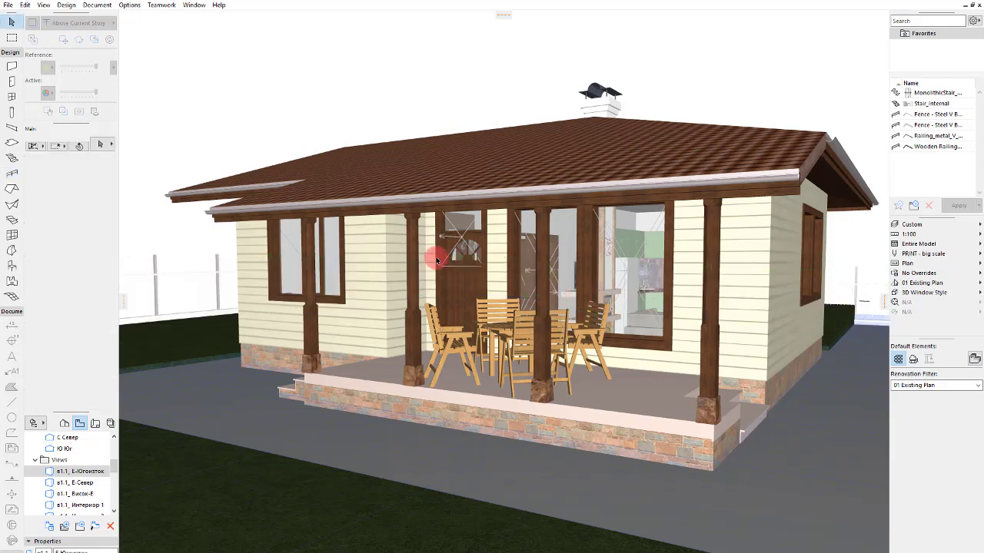
Render the "в1.1_ Е-Югоизток" view of the house with PhotoRender Projection
left_click(84, 472)
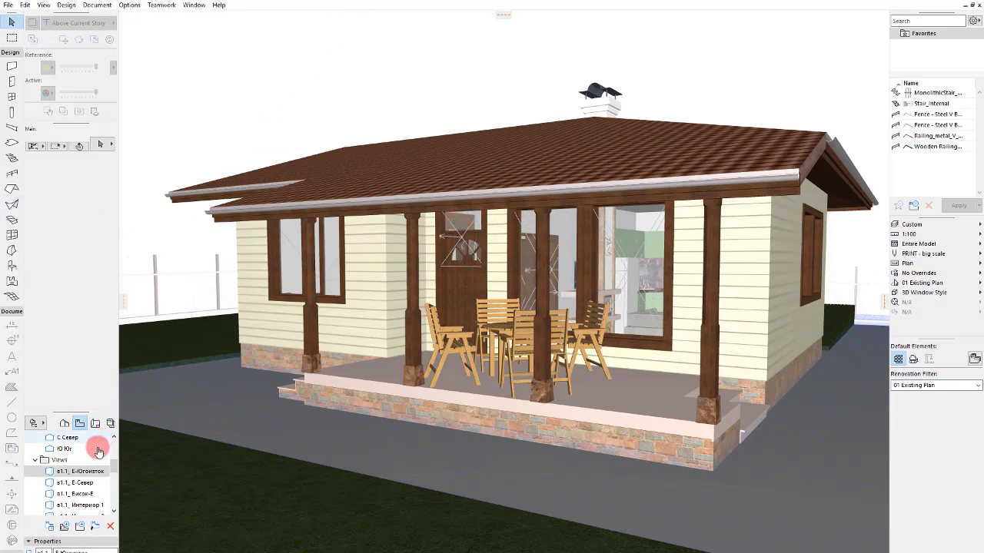
left_click(88, 471)
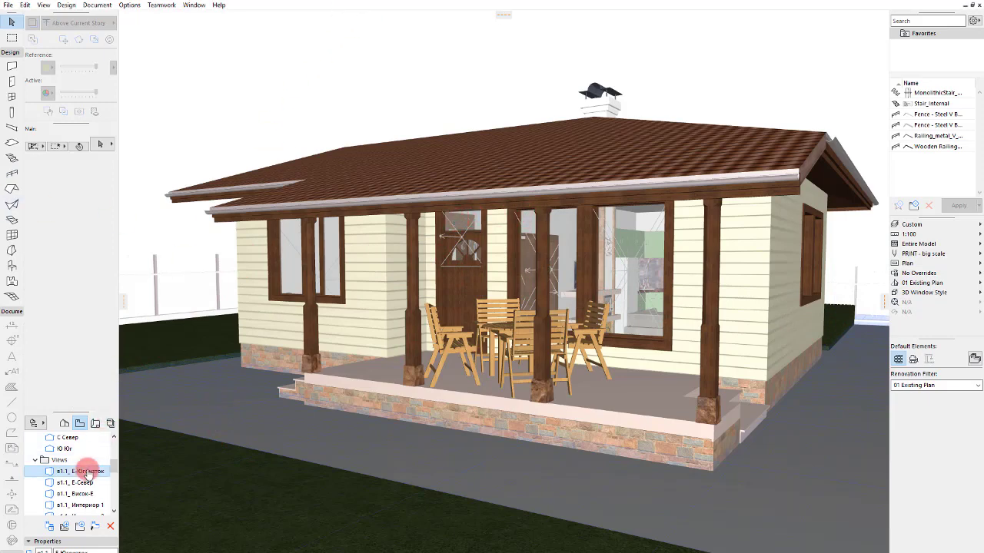
right_click(255, 475)
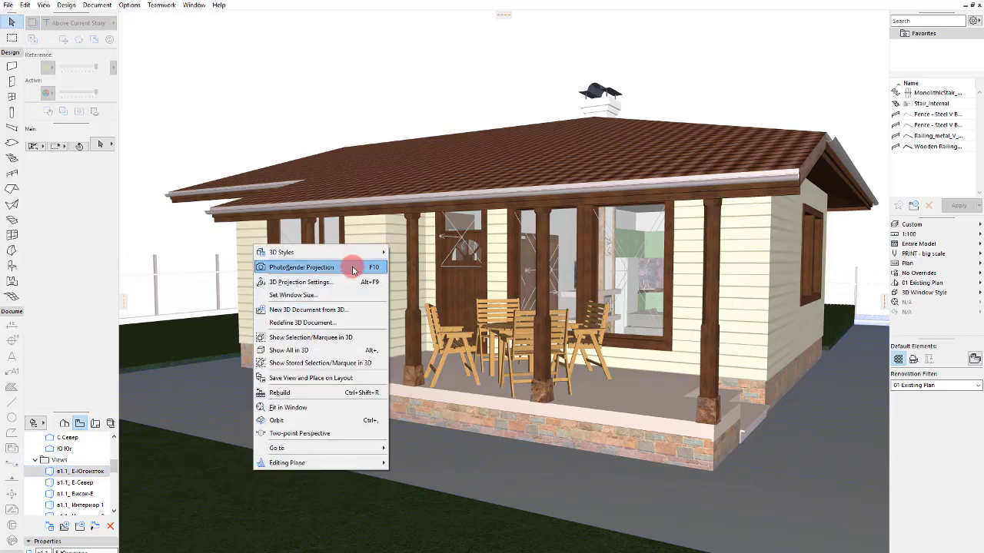
left_click(352, 268)
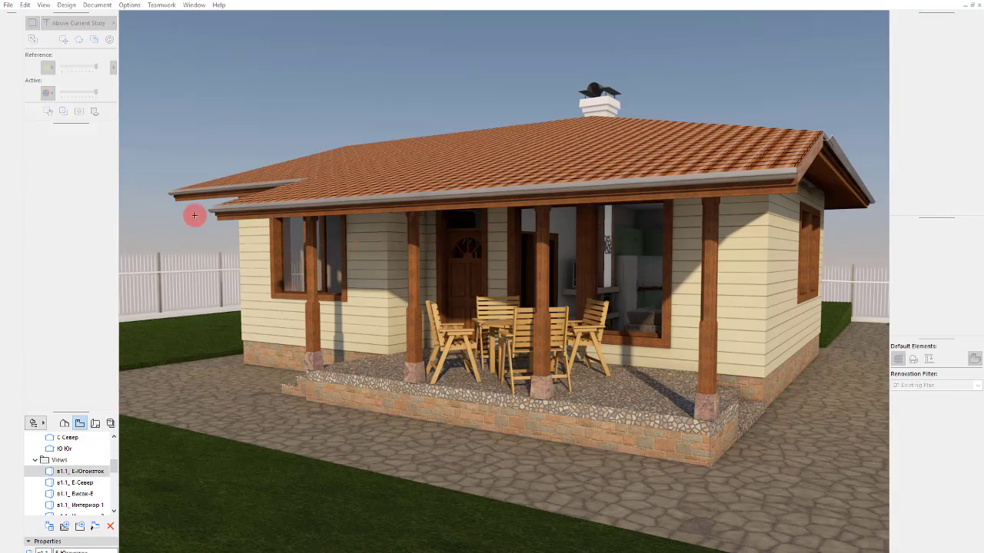
right_click(206, 199)
left_click(264, 235)
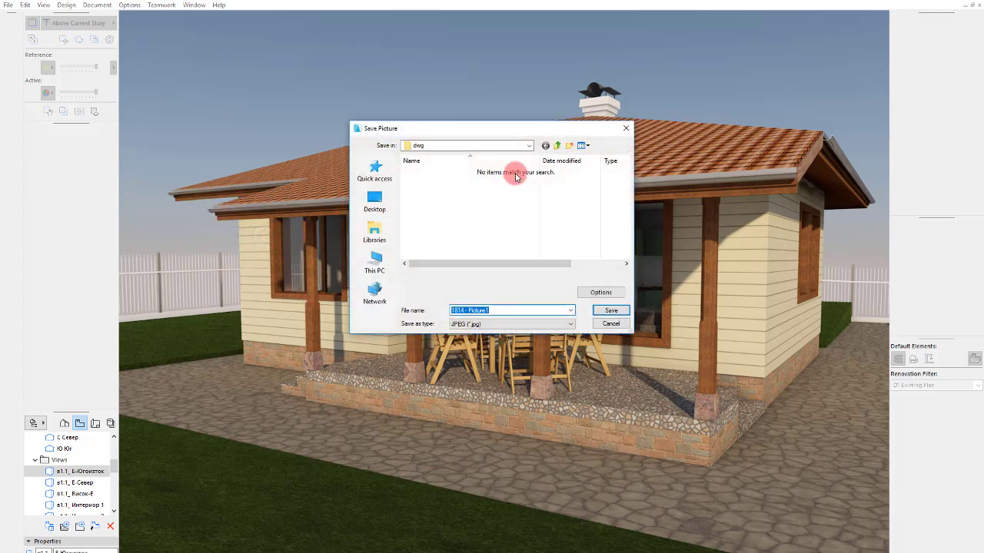
left_click(556, 145)
key("Escape")
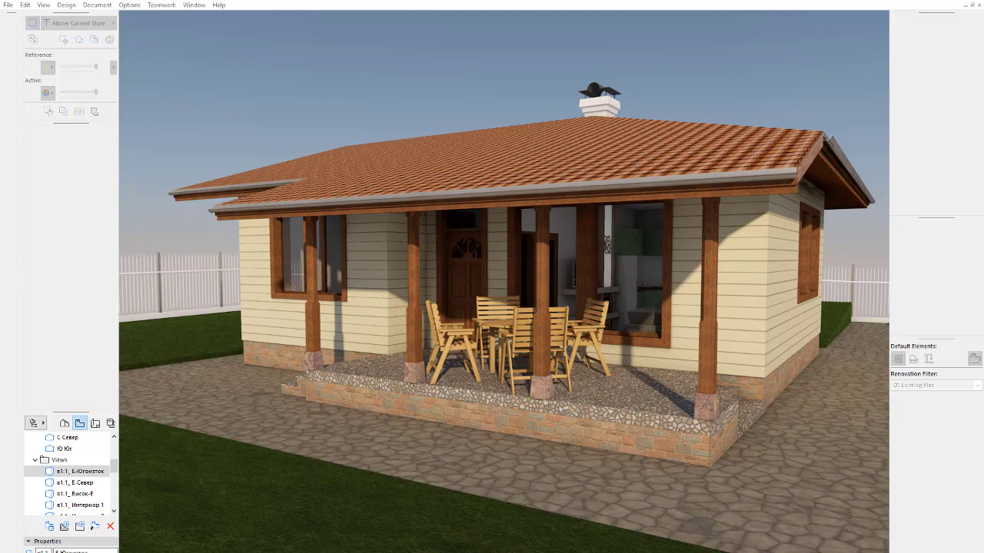
Switch to Photoshop and open the rendered image в1.1_ Е-Югоизток.jpg
key("alt+Tab")
left_click_drag(2, 79, 538, 2)
left_click(23, 2)
left_click(39, 22)
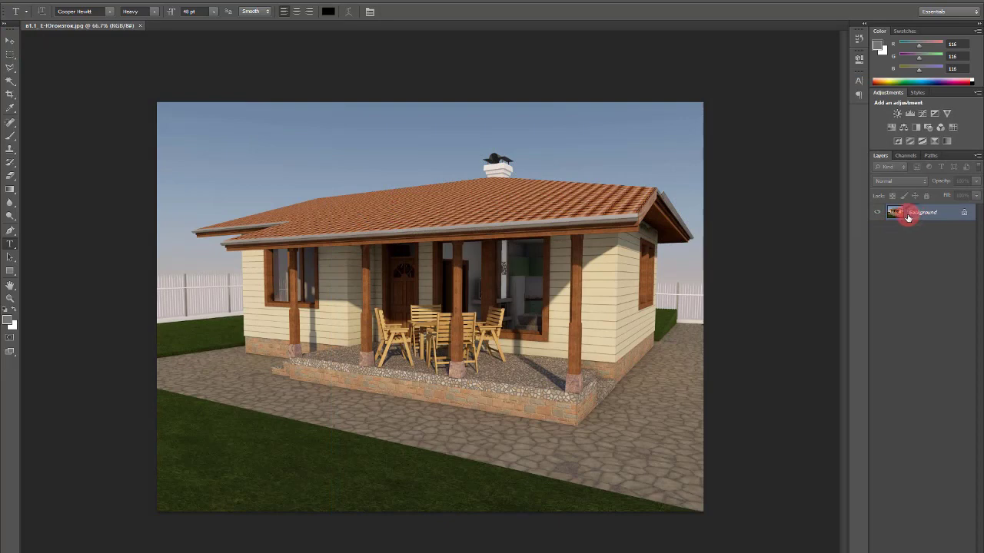
Duplicate the Background layer and hide the original
key("ctrl+j")
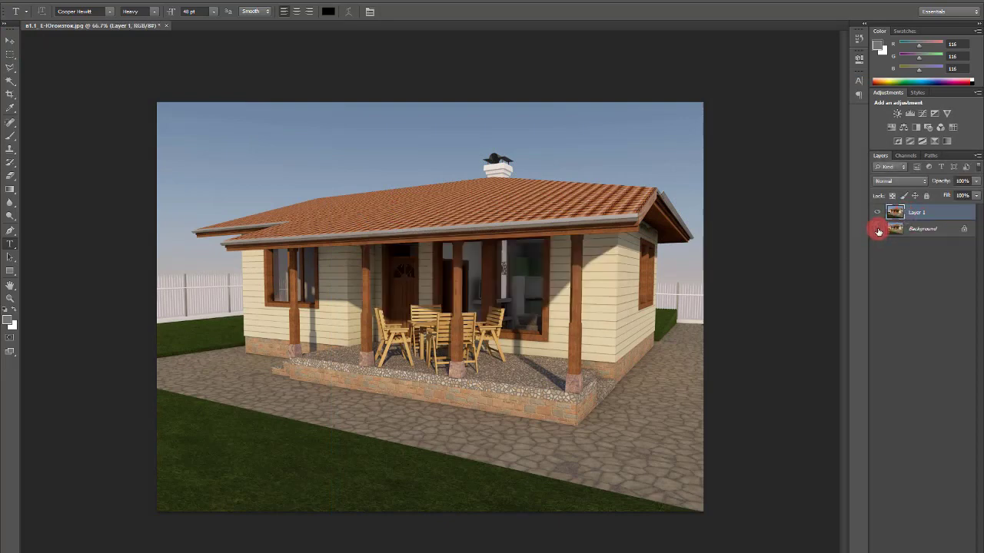
left_click(878, 229)
Delete the sky above the roof and on both sides of the house using Magic Wand selections, then deselect
left_click(10, 81)
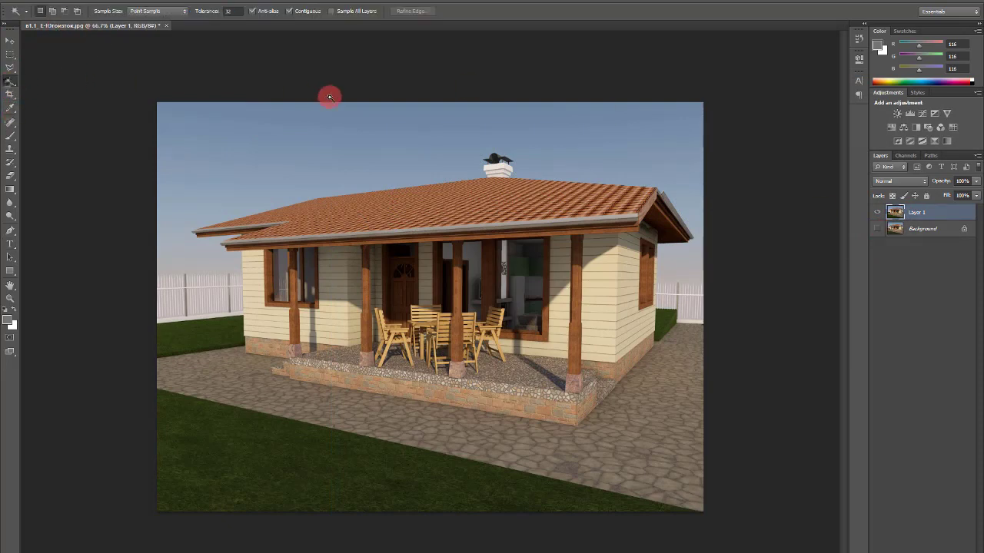
left_click(304, 140)
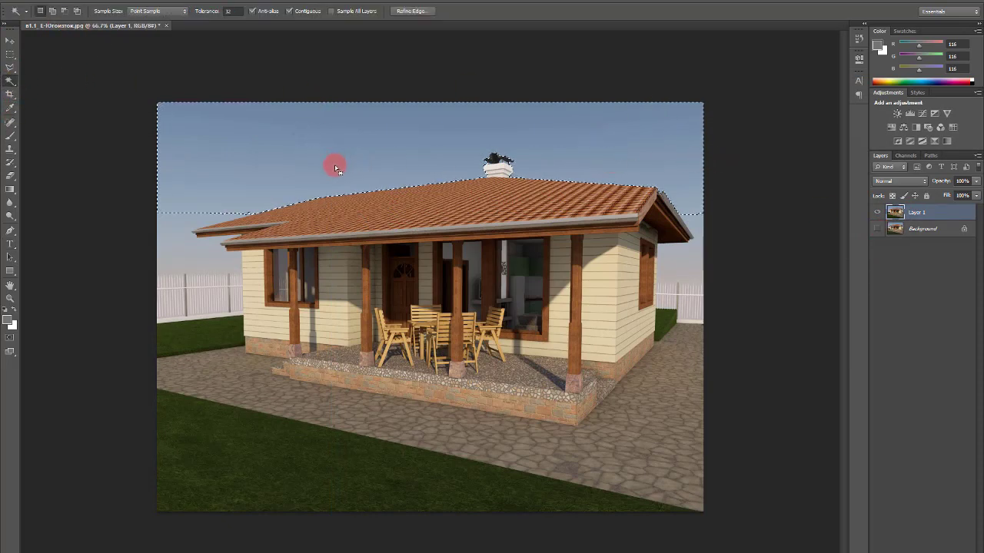
key("Delete")
left_click(180, 229)
key("Delete")
left_click(695, 223)
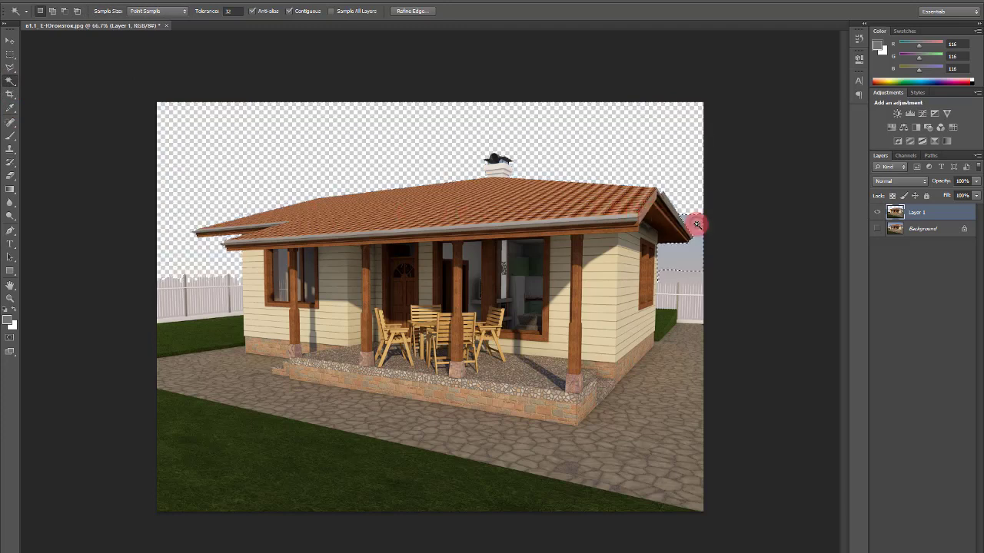
key("Delete")
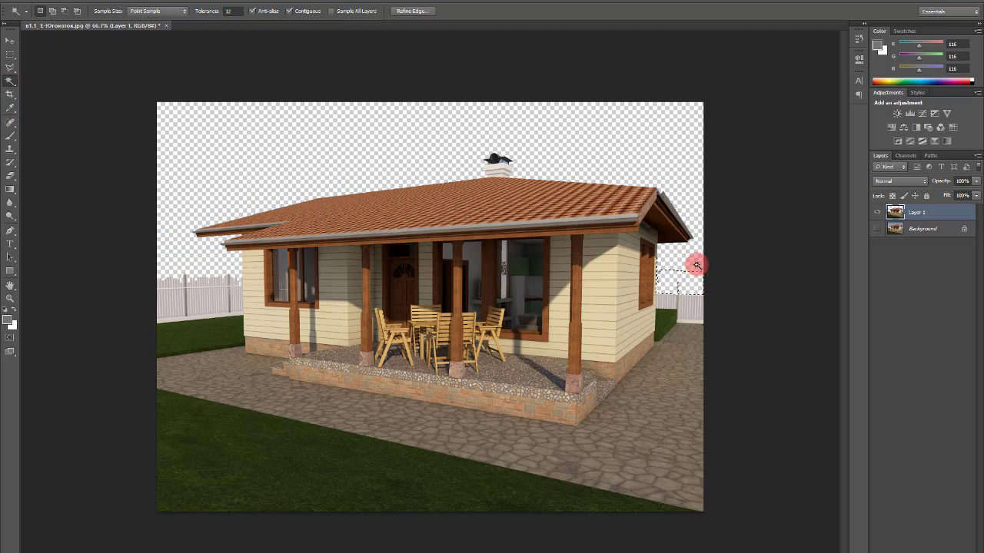
key("ctrl+d")
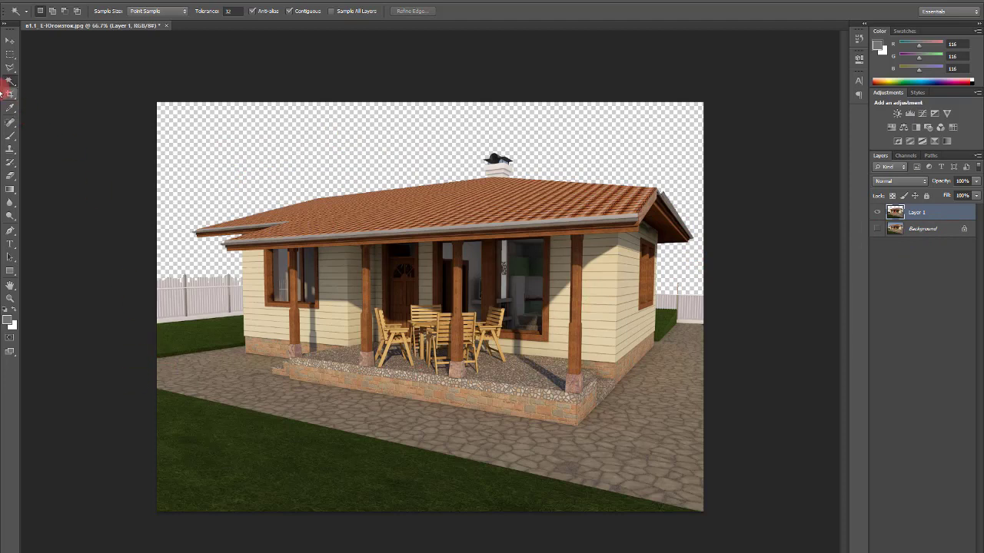
Outline the large foreground lawn with the Polygonal Lasso and cut it to its own layer
left_click(9, 68)
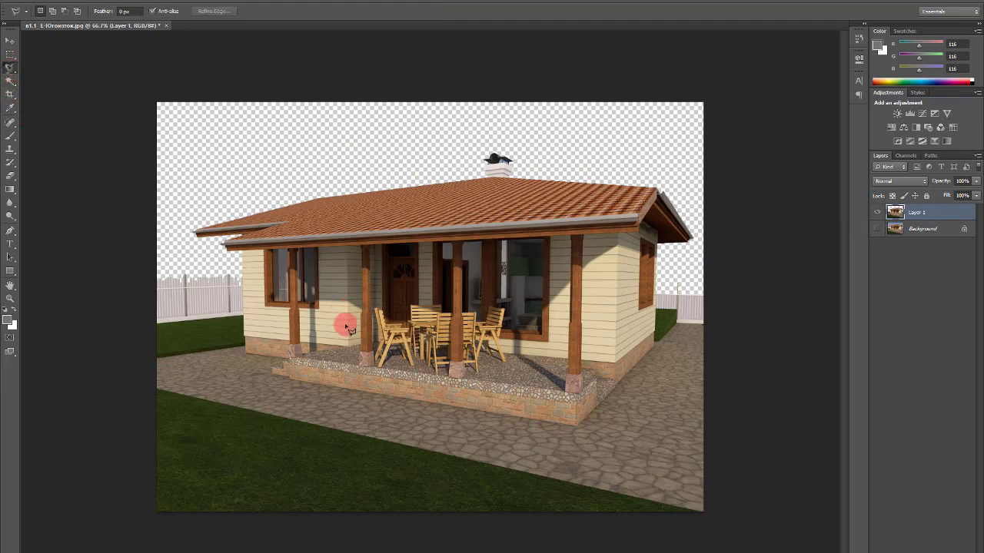
left_click(153, 388)
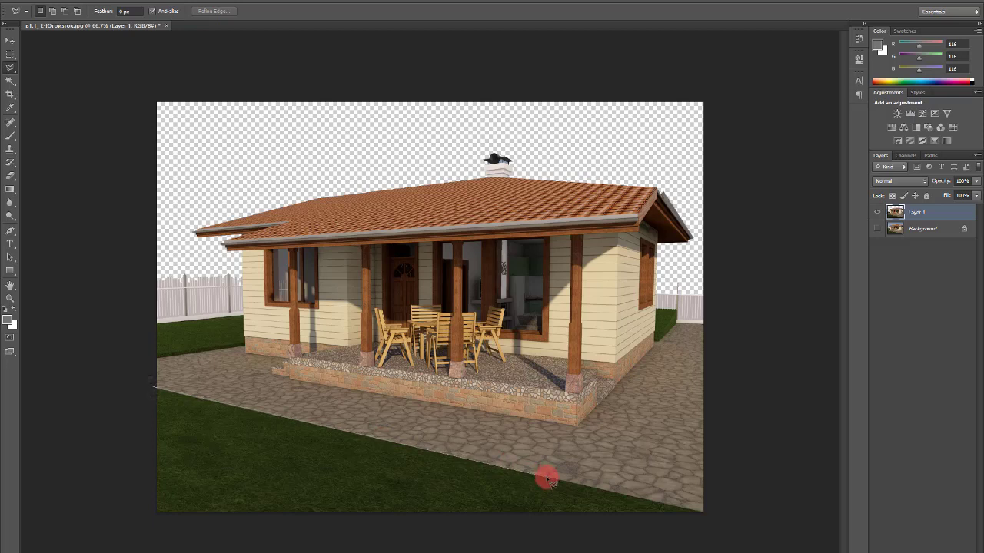
mouse_move(549, 478)
left_mouse_down()
mouse_move(717, 517)
mouse_move(713, 529)
mouse_move(414, 538)
mouse_move(373, 529)
mouse_move(68, 531)
mouse_move(99, 523)
left_mouse_up()
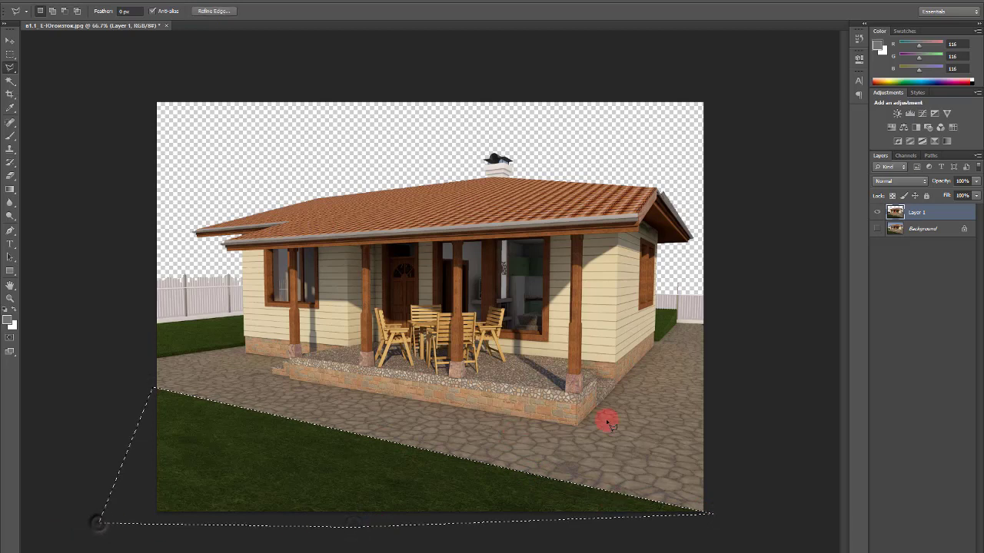
right_click(250, 437)
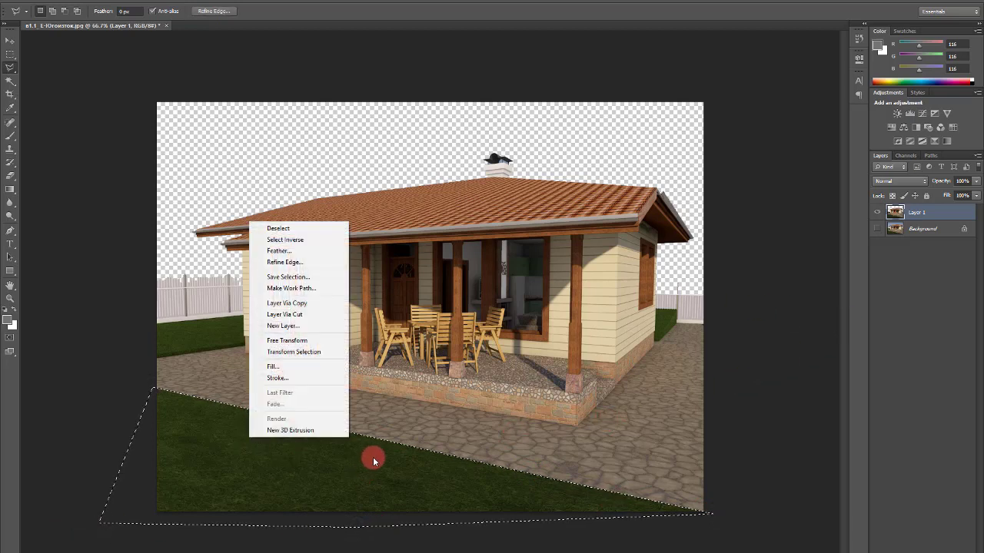
left_click(304, 315)
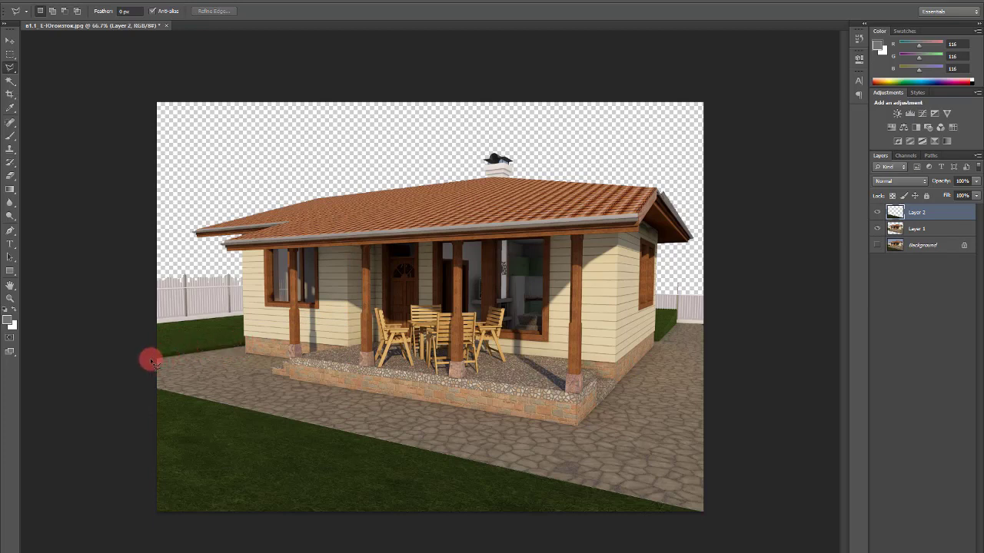
Outline the lawn strip between the left fence and the paving, and cut it from Layer 1 to a new layer
left_click(241, 323)
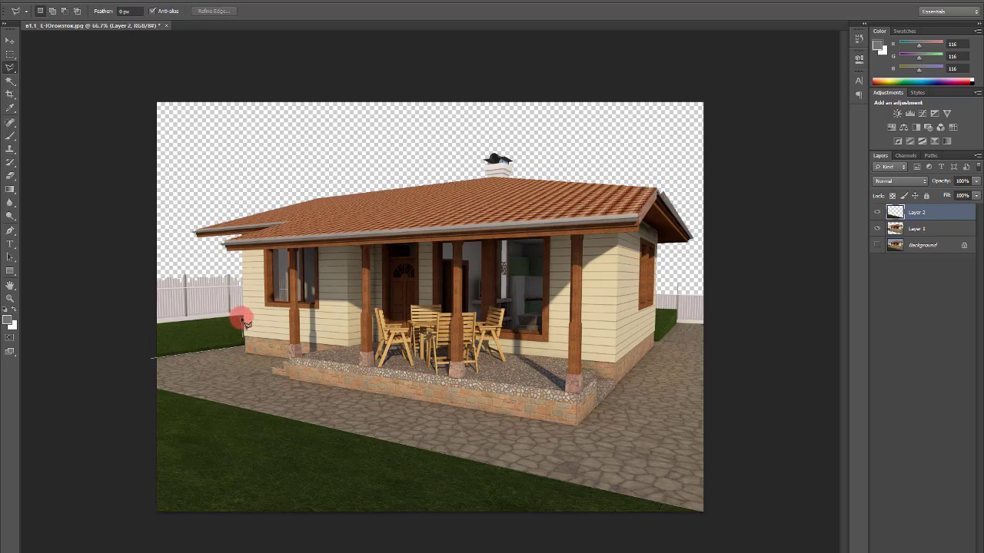
left_click(135, 336)
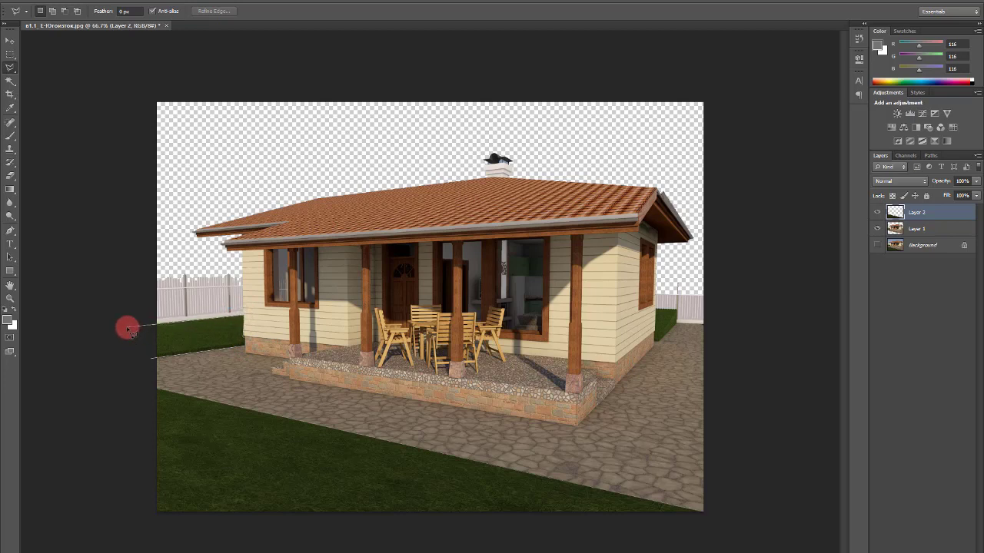
left_click(127, 348)
left_click(124, 348)
right_click(175, 336)
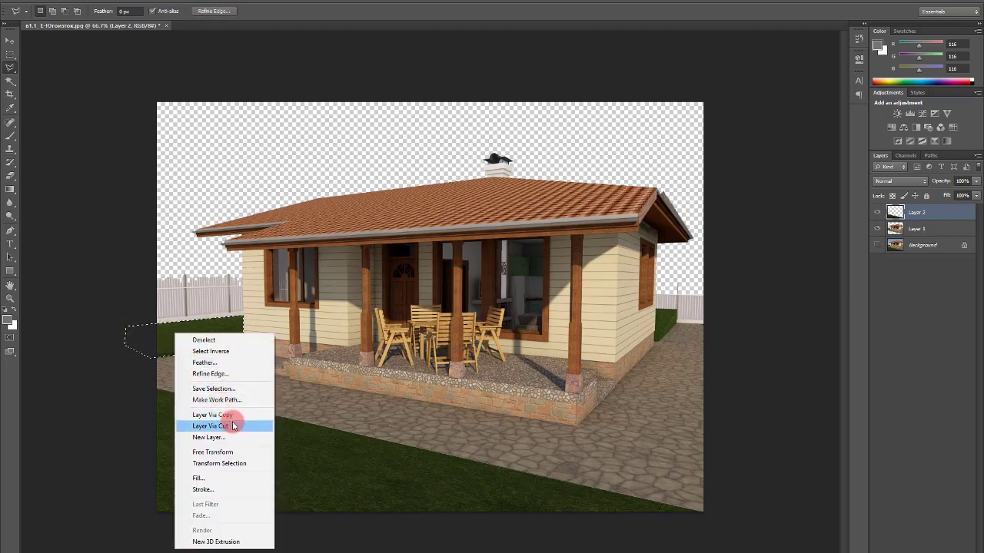
left_click(903, 234)
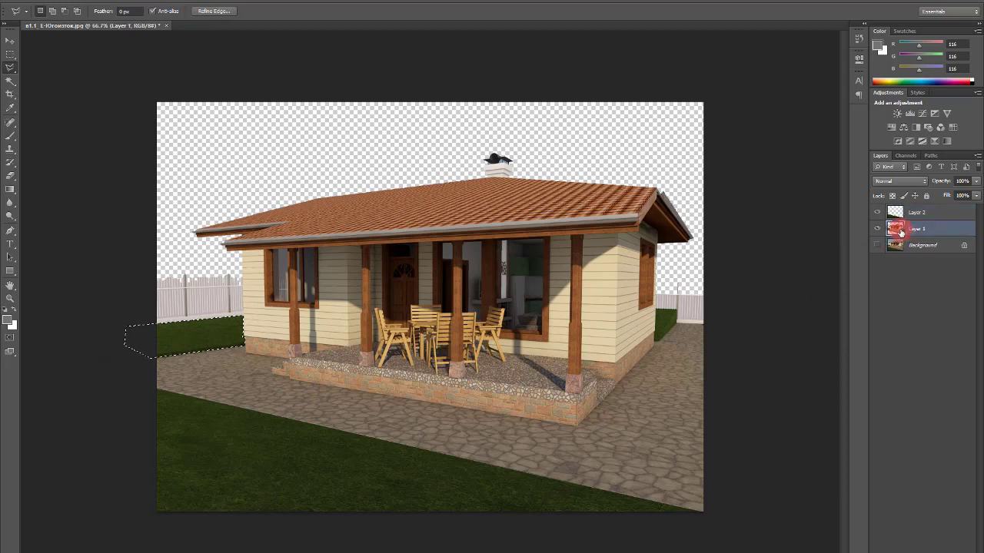
right_click(213, 337)
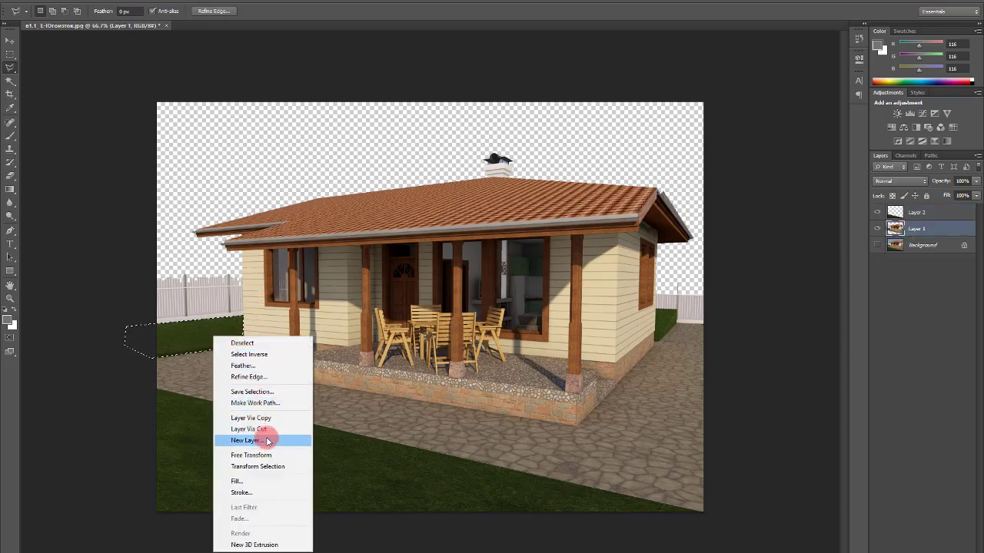
left_click(264, 429)
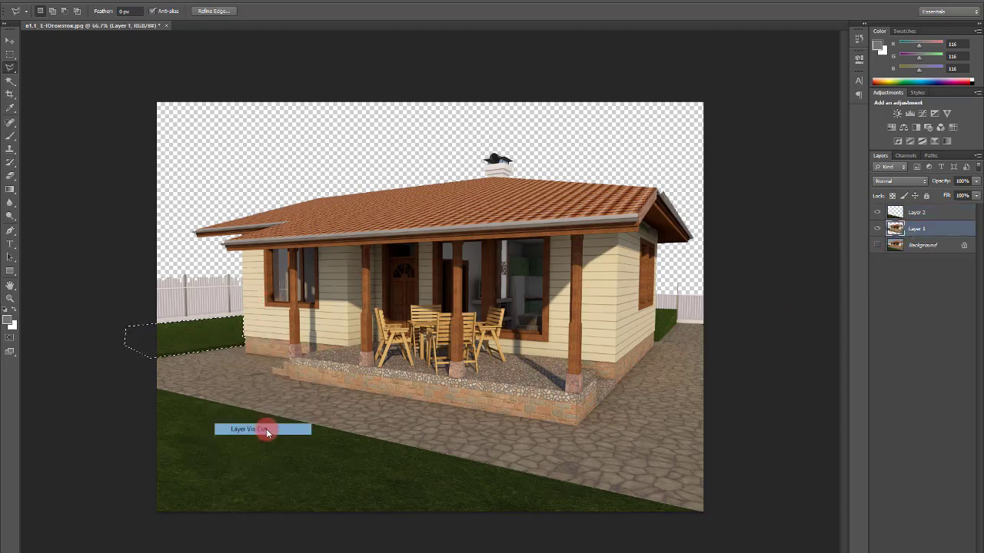
Merge the two cut lawn layers into one named Grass and rename the house layer Render
left_click(901, 215, "ctrl")
key("ctrl+e")
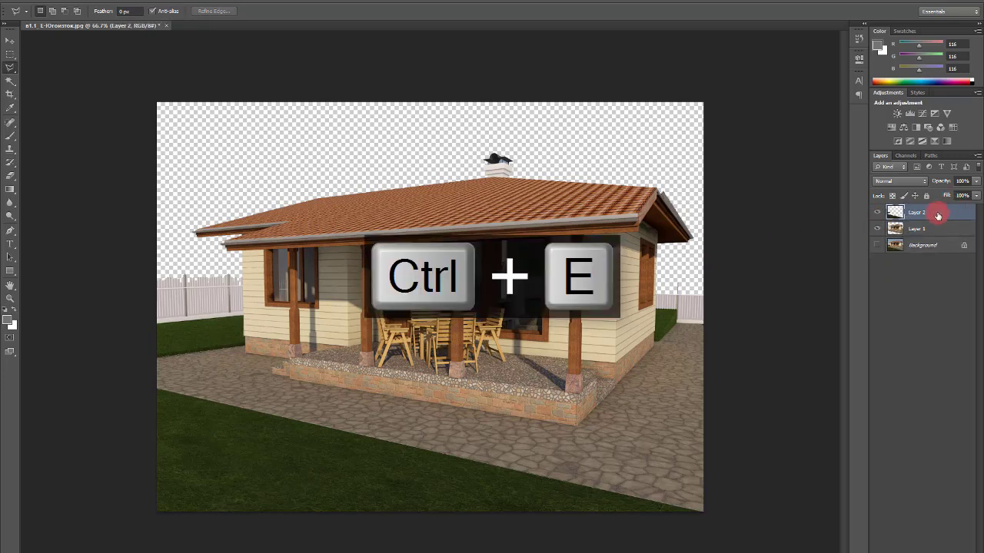
double_click(928, 213)
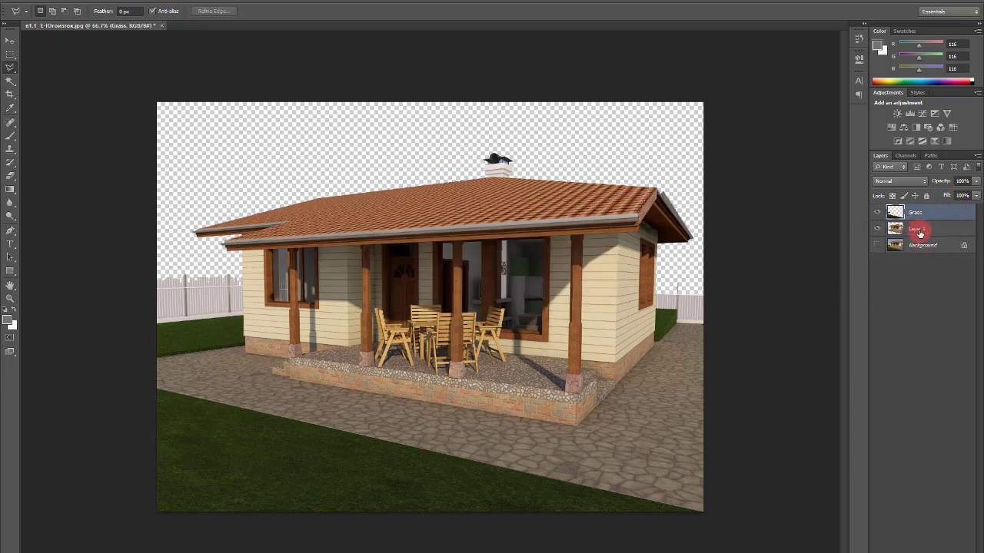
left_click(921, 230)
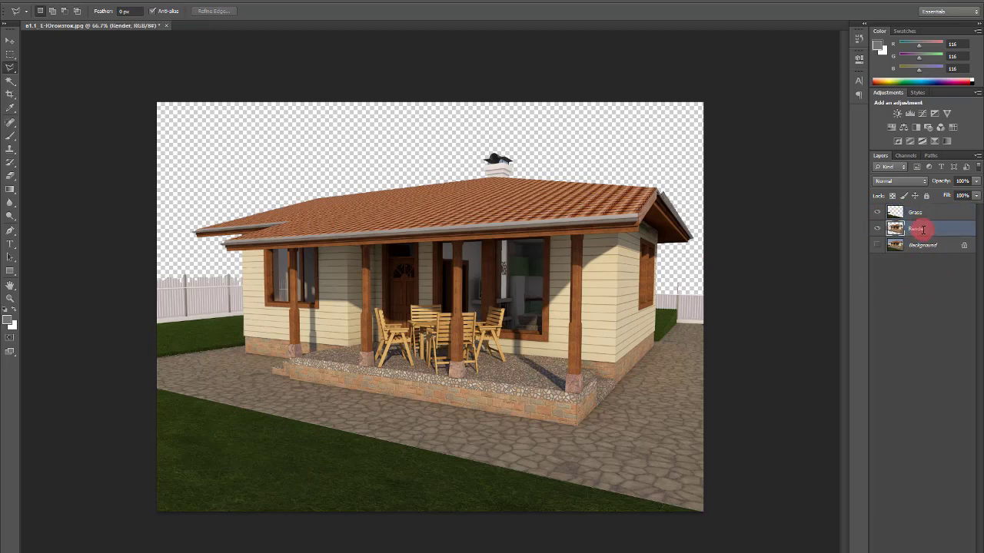
left_click(922, 245)
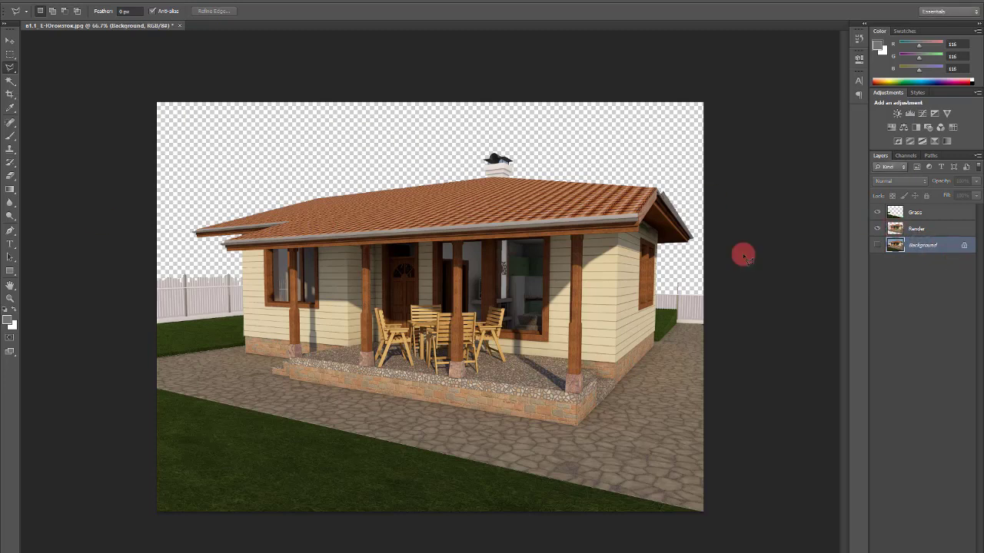
Add a Hue/Saturation adjustment above the Grass layer with saturation -74 and lightness +12
left_click(916, 212)
left_click(905, 209)
left_click(904, 116)
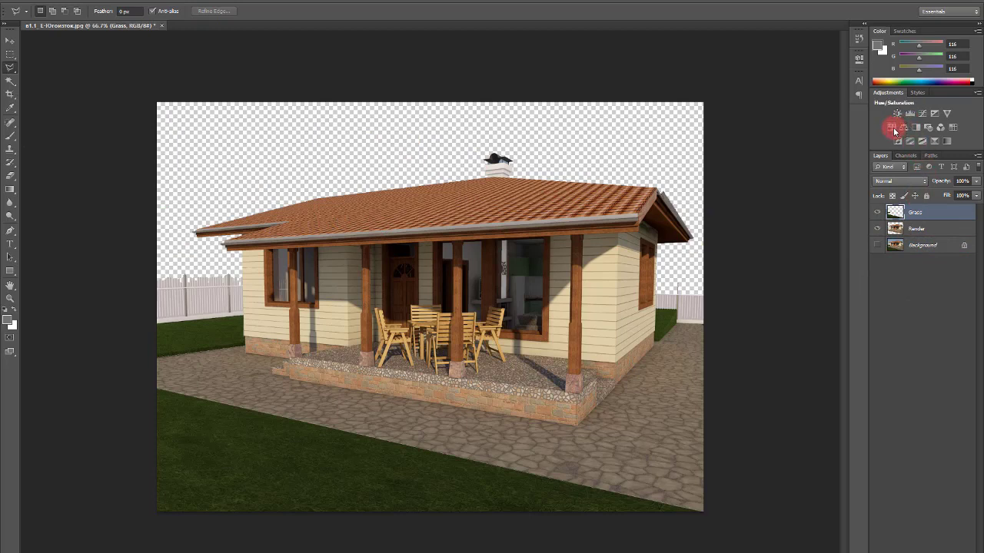
left_click(892, 128)
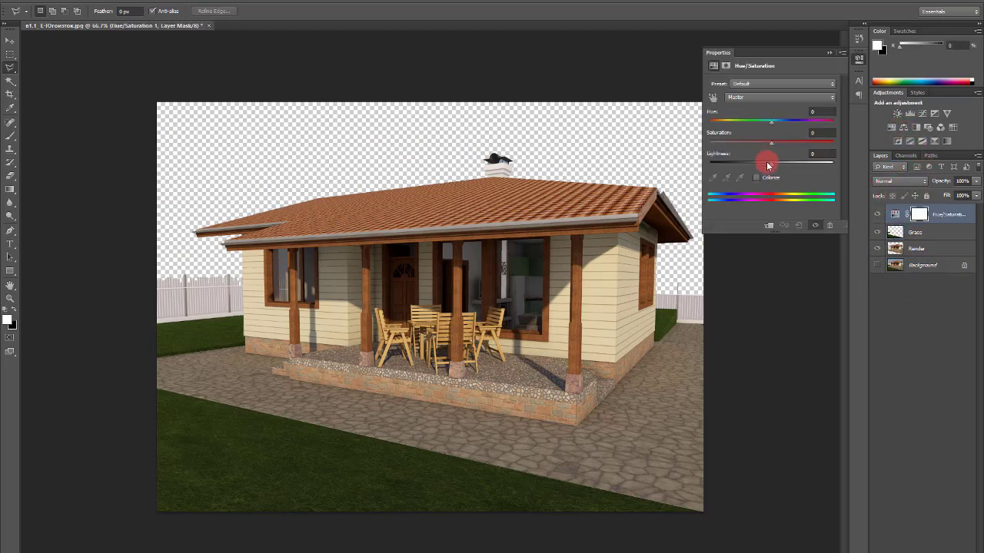
left_click_drag(771, 164, 779, 168)
left_click(728, 142)
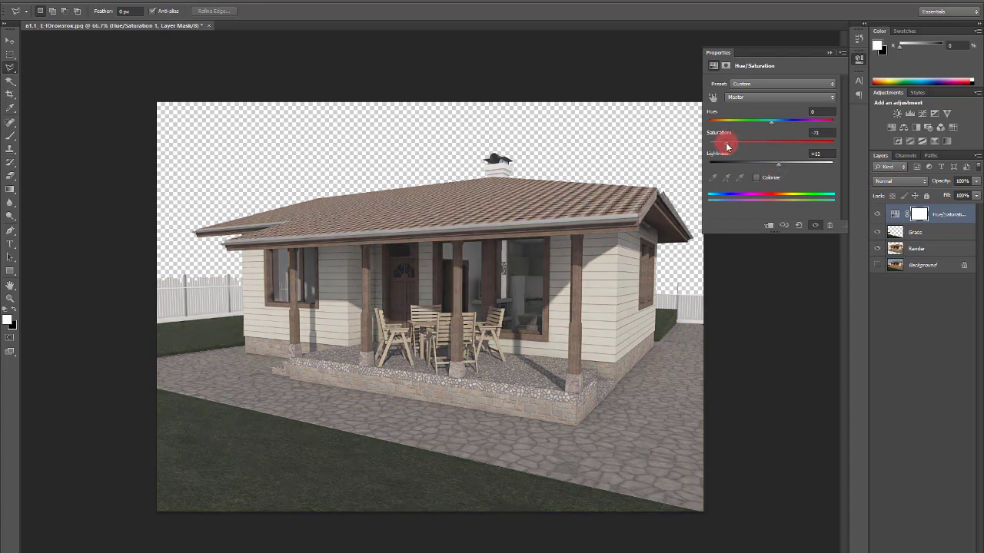
left_click_drag(727, 146, 726, 145)
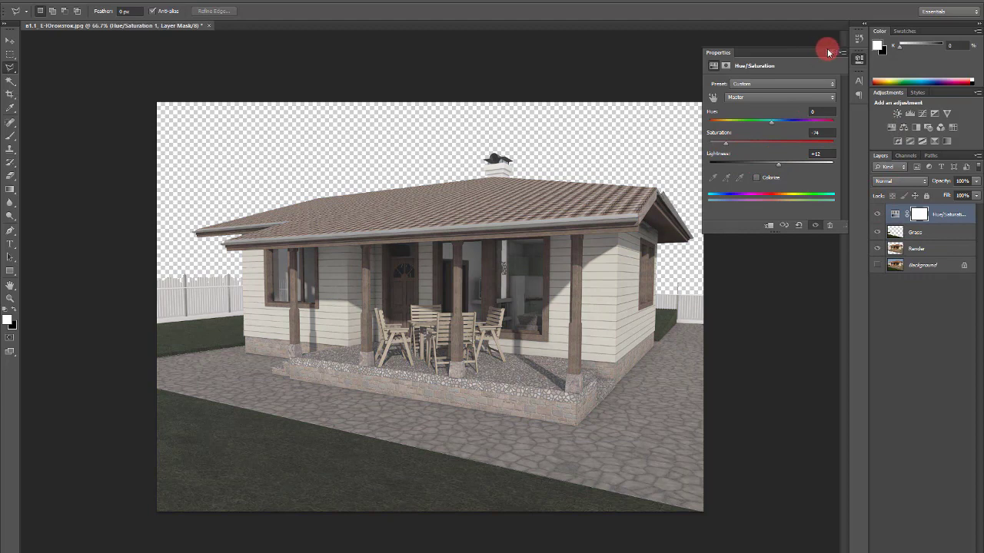
left_click(829, 52)
Add a Brightness/Contrast adjustment above the Hue/Saturation layer with brightness 2 and contrast 17
left_click(885, 188)
left_click(888, 96)
left_click(901, 114)
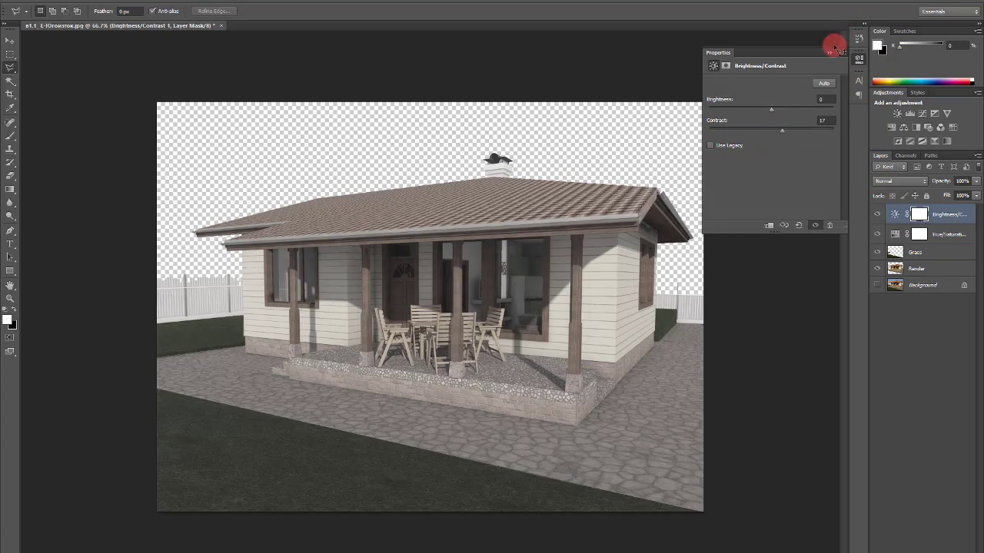
left_click_drag(770, 113, 774, 113)
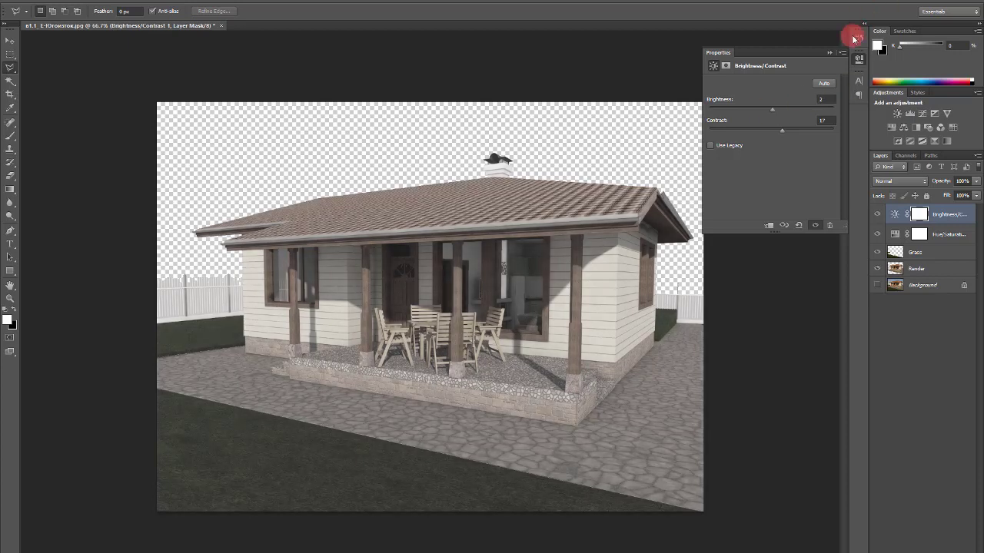
left_click(829, 52)
Try merging the Brightness/Contrast and Hue/Saturation adjustments with the Grass layer, and undo the merge
left_click(936, 254, "shift")
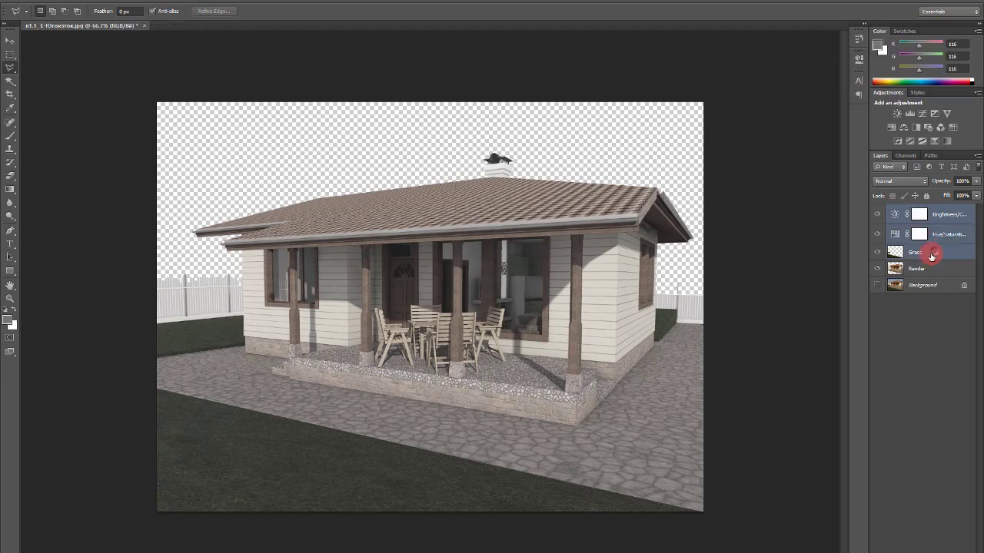
key("ctrl+e")
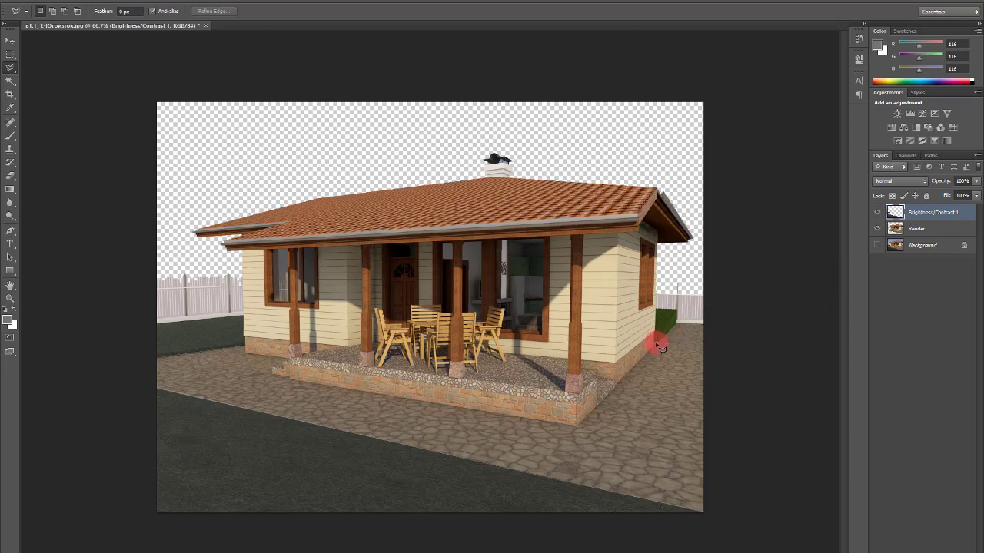
key("ctrl+z")
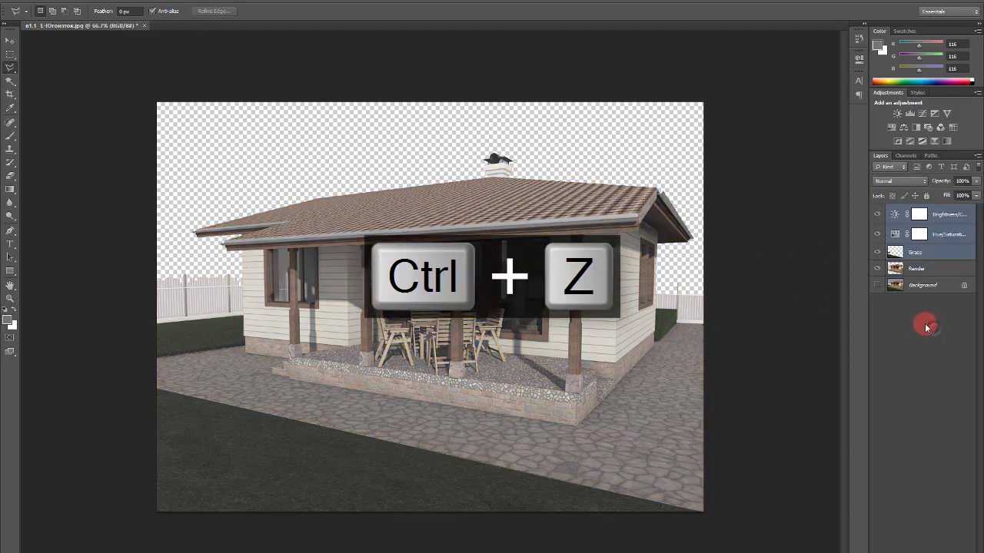
Outline the remaining grass patch between the house's side wall, the fence and the paving with a polygonal selection
left_click(662, 342)
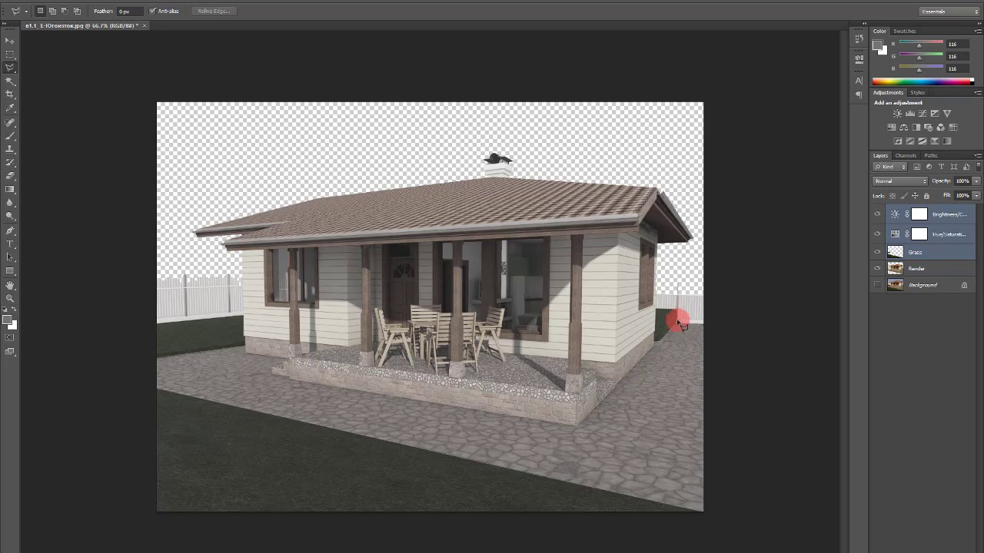
left_click(678, 310)
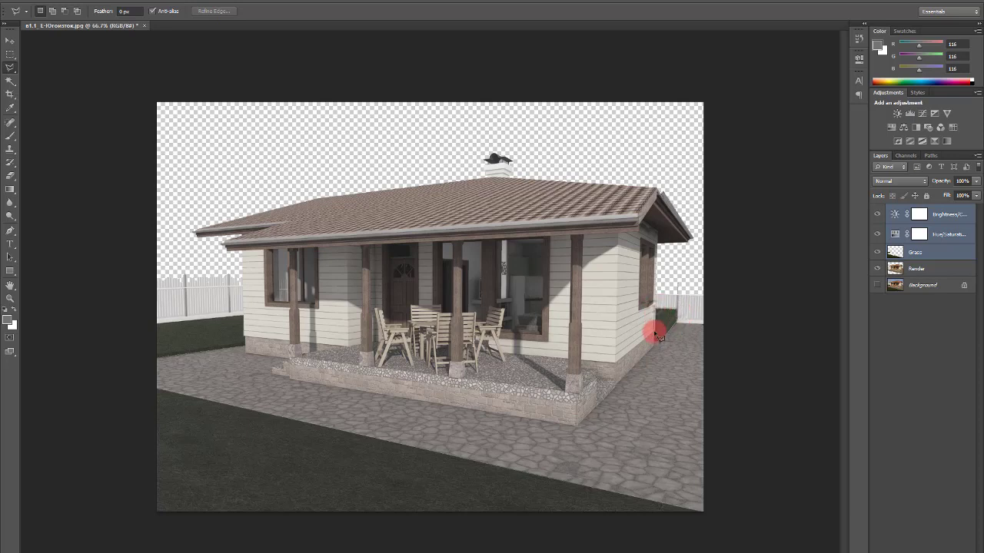
left_click(684, 292)
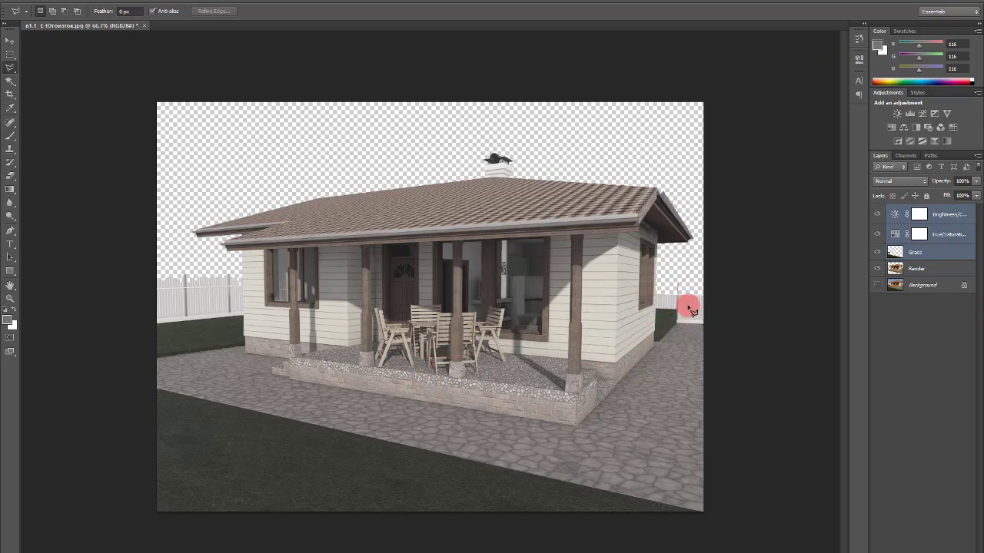
scroll(674, 326, "up", 5)
scroll(715, 417, "up", 2)
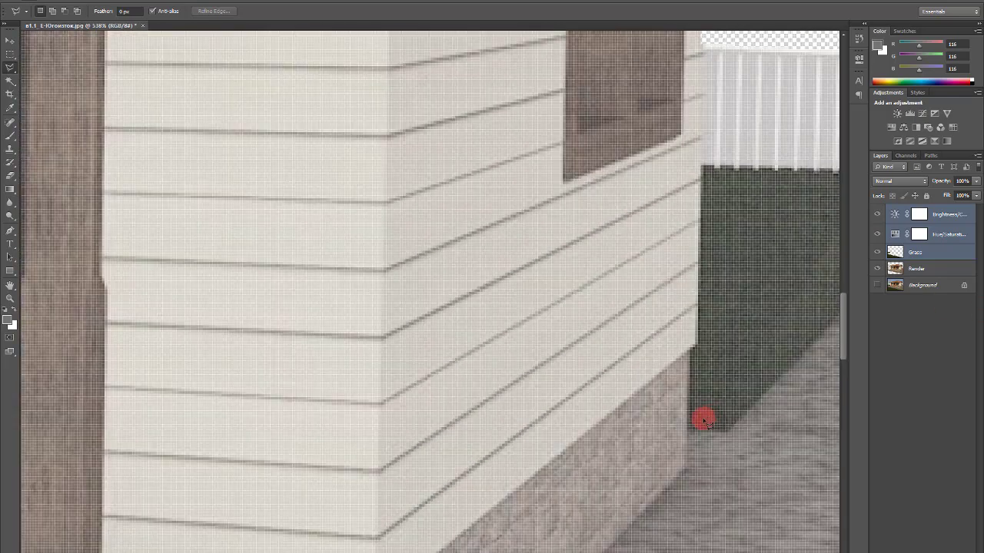
left_click(688, 349)
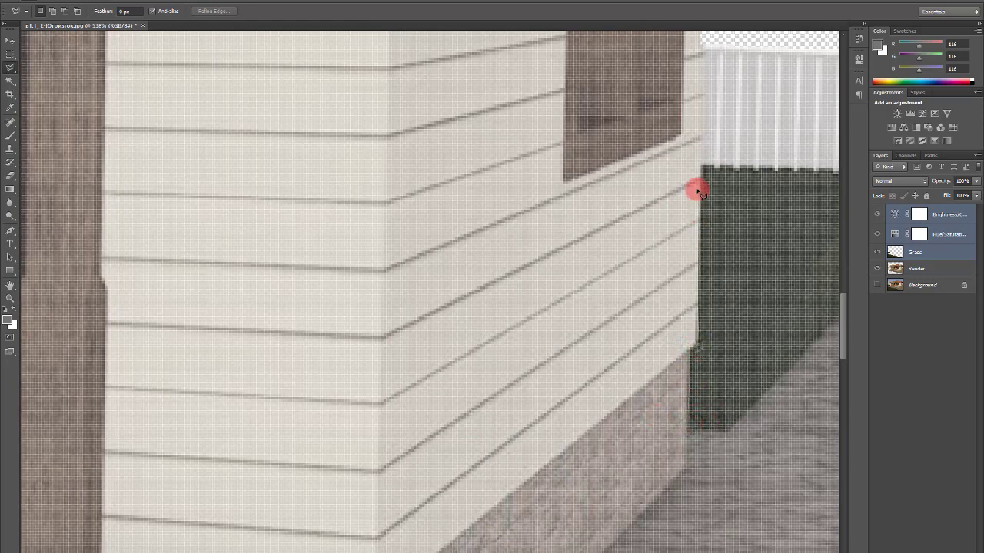
left_click(705, 170)
scroll(720, 162, "right", 3)
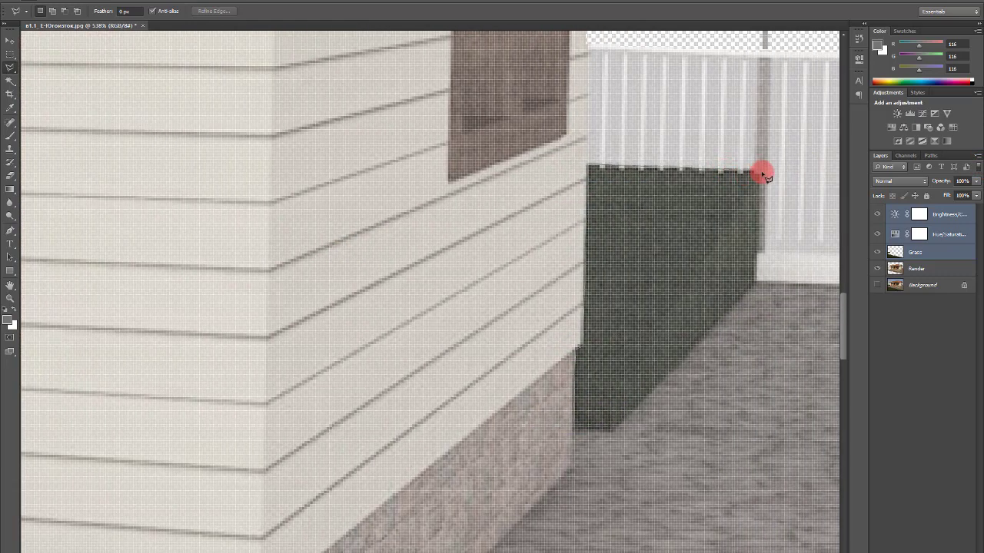
left_click(751, 284)
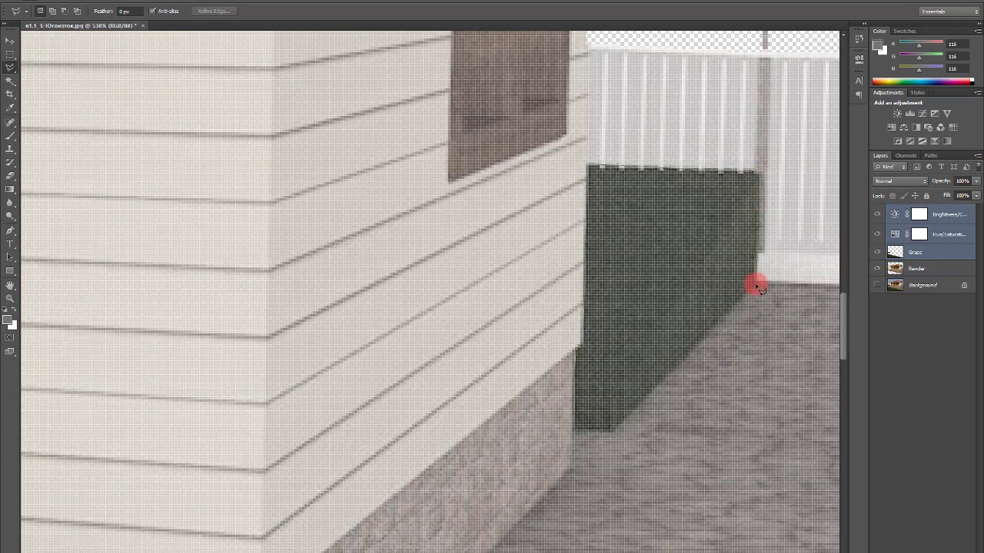
left_click(611, 423)
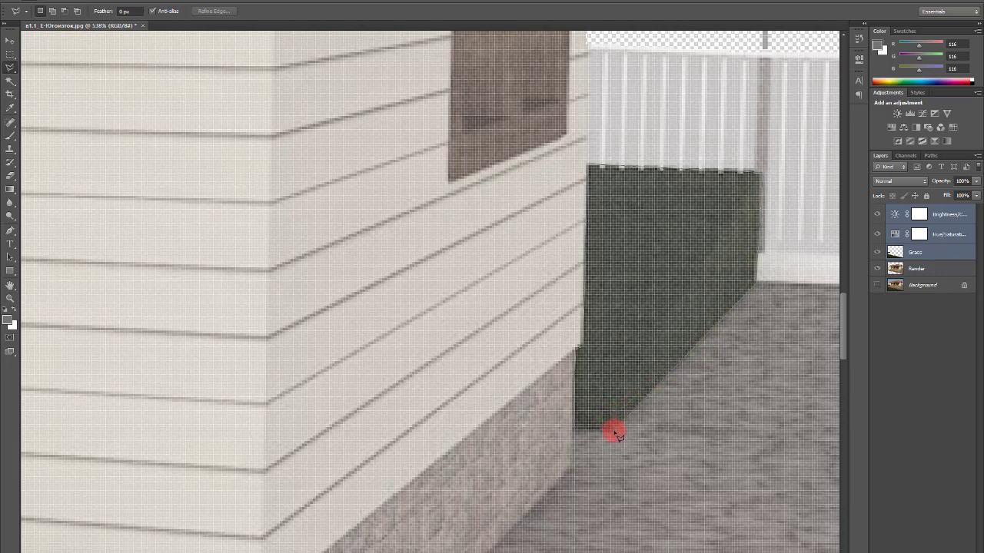
double_click(615, 432)
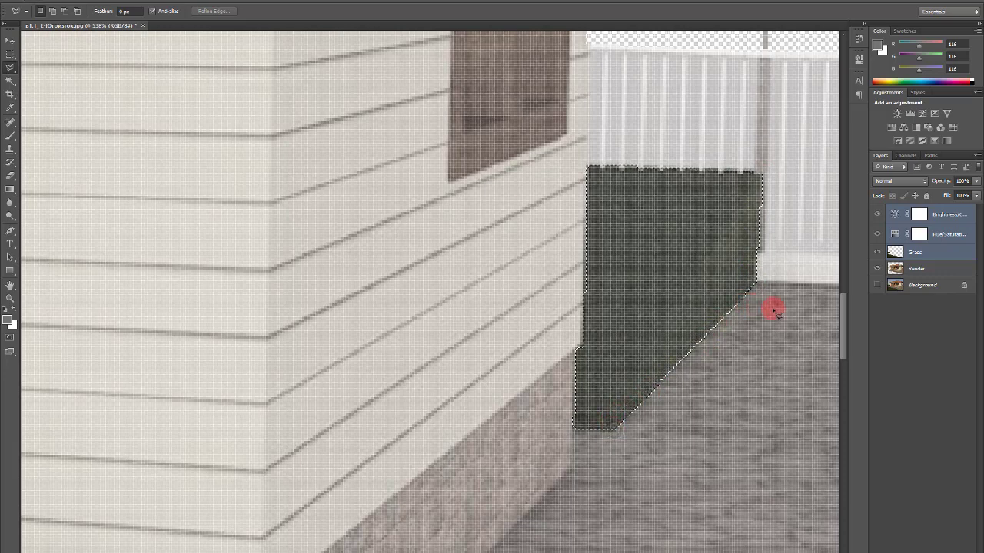
Cut the selected grass patch from the Render layer to its own layer and merge it with the Grass layer
left_click(903, 268)
right_click(670, 242)
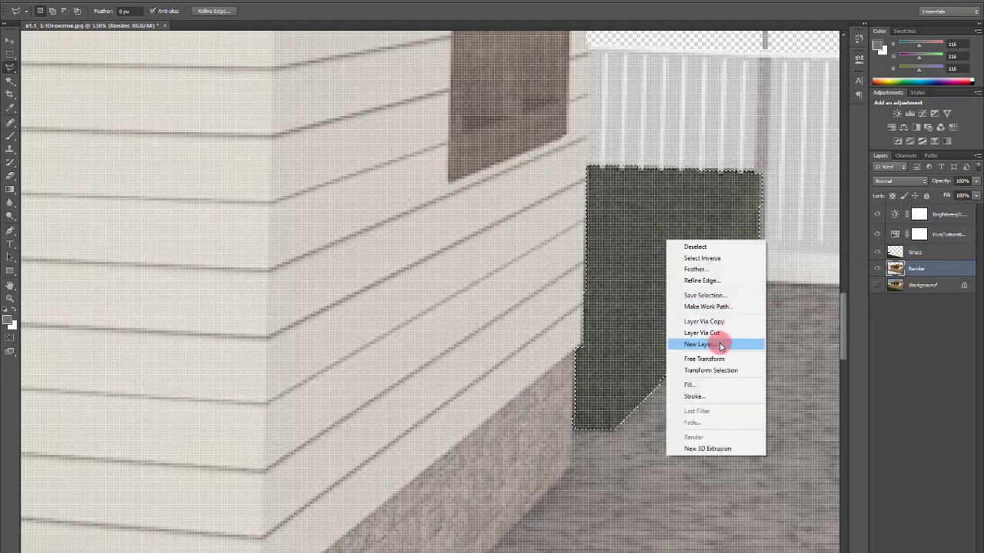
left_click(723, 333)
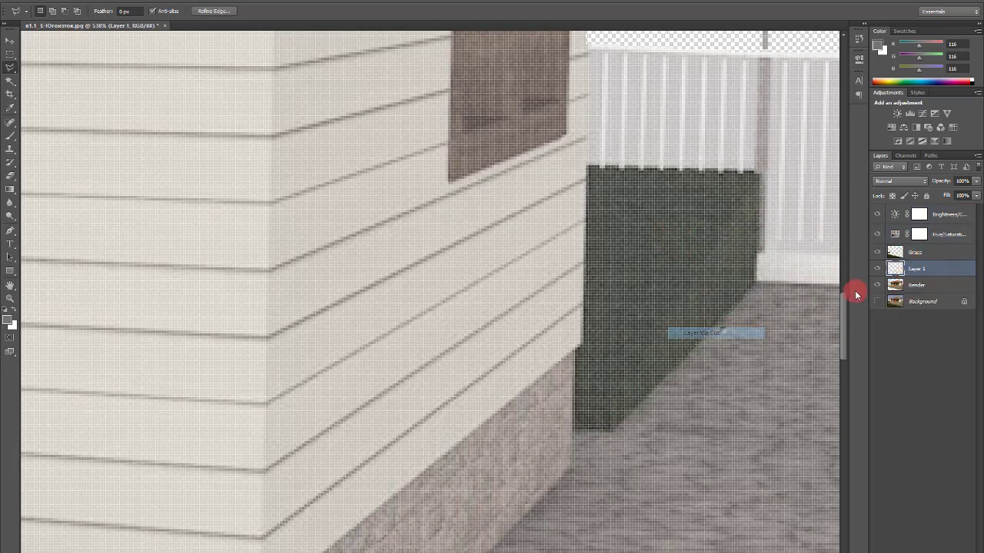
left_click(912, 254, "ctrl")
key("ctrl+e")
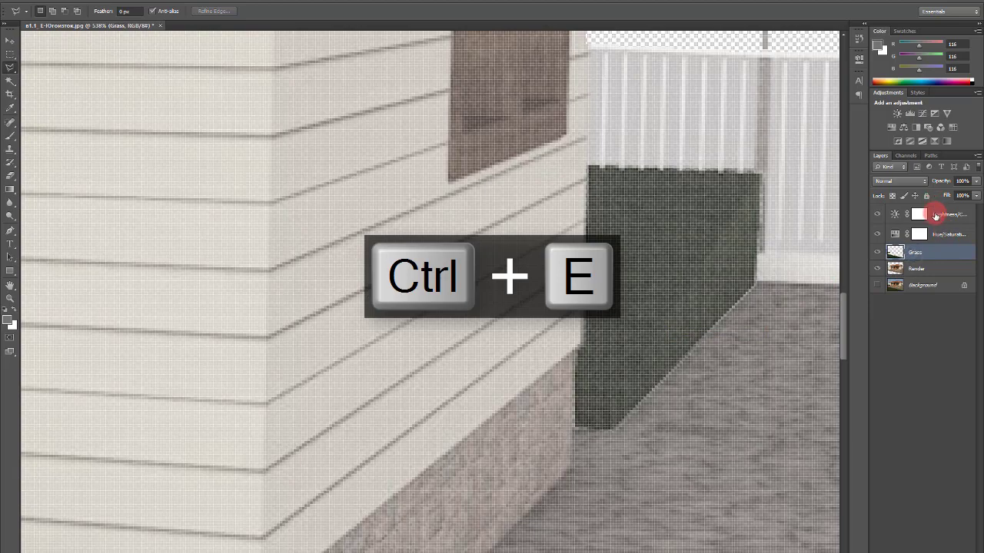
Merge the Brightness/Contrast and Hue/Saturation adjustments with the Grass layer into a single layer
left_click(936, 215, "shift")
key("ctrl+e")
scroll(663, 246, "down", 10)
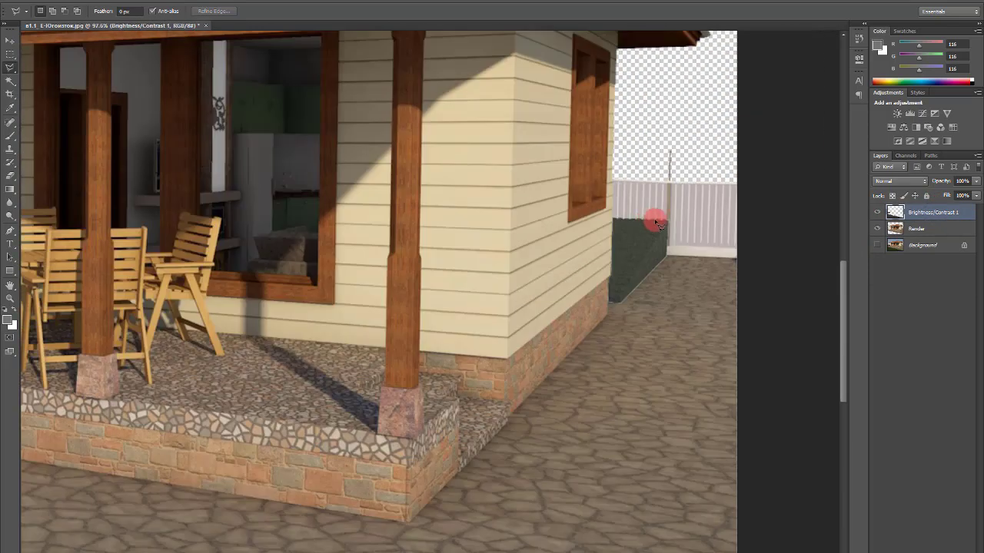
scroll(656, 223, "down", 3)
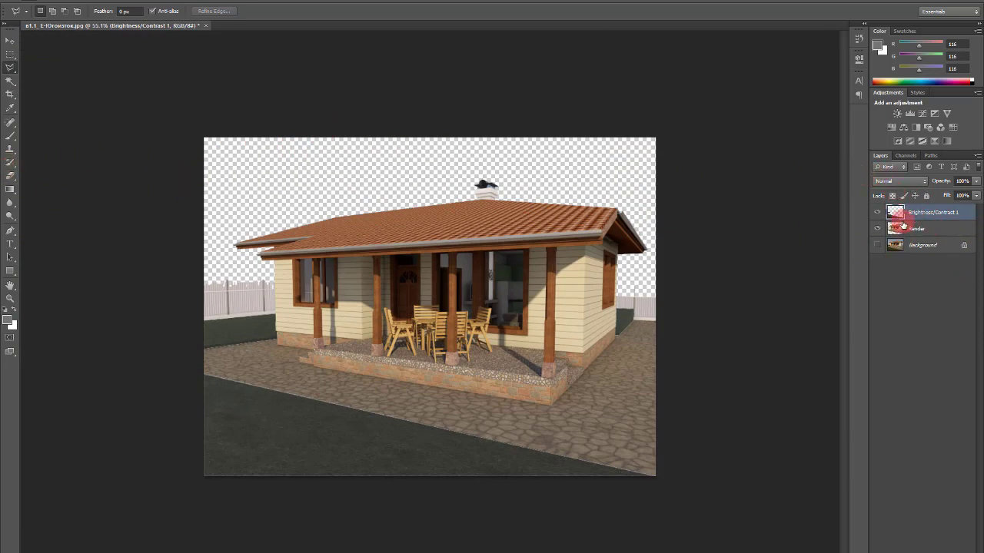
left_click(255, 76)
key("Escape")
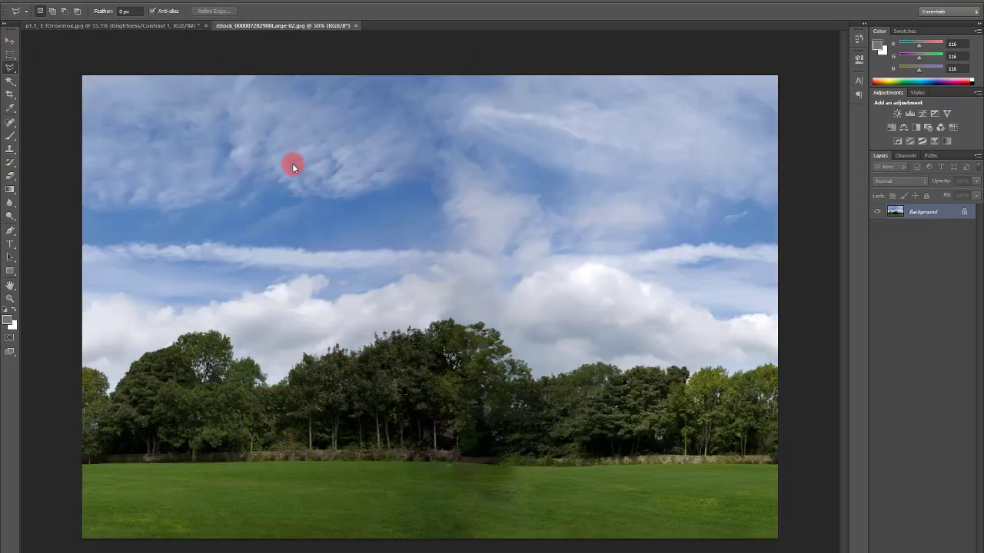
double_click(896, 214, "alt")
key("v")
left_click_drag(545, 227, 508, 190)
Place the sky-and-trees photo layer below the Render layer and shift the photo up behind the house
left_click_drag(915, 215, 921, 253)
scroll(362, 192, "down", 1)
left_click_drag(362, 191, 415, 93)
scroll(391, 187, "down", 3)
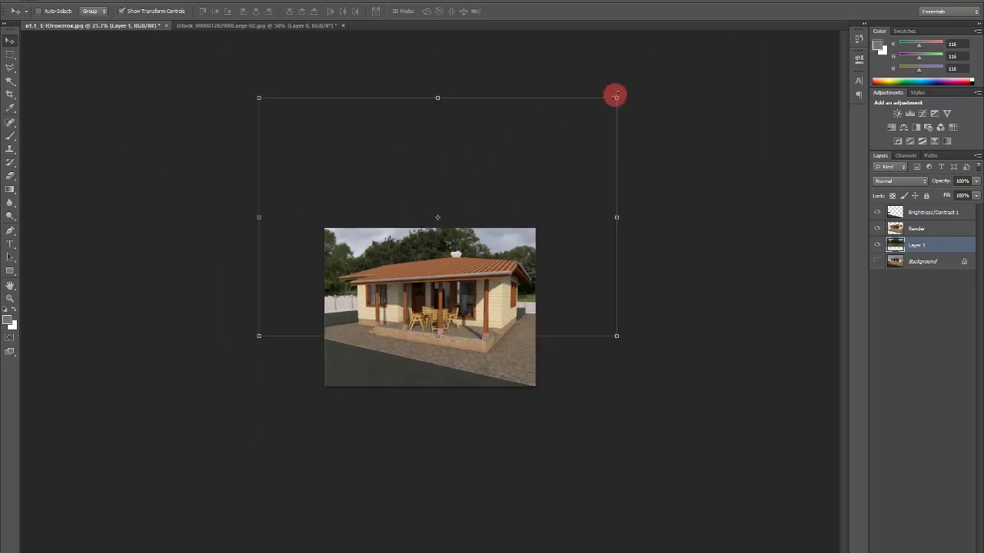
Scale the sky-and-trees photo to about 72%, position it behind the house and rename its layer Background image
left_click_drag(615, 96, 504, 153)
left_click_drag(436, 209, 465, 196)
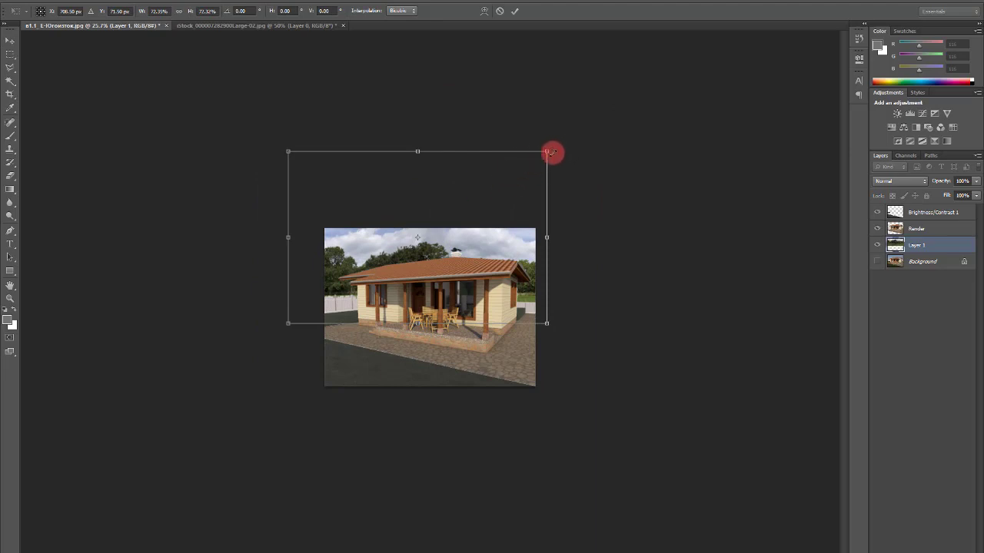
mouse_move(479, 177)
left_mouse_down()
mouse_move(461, 182)
mouse_move(482, 185)
left_mouse_up()
key("ctrl+plus")
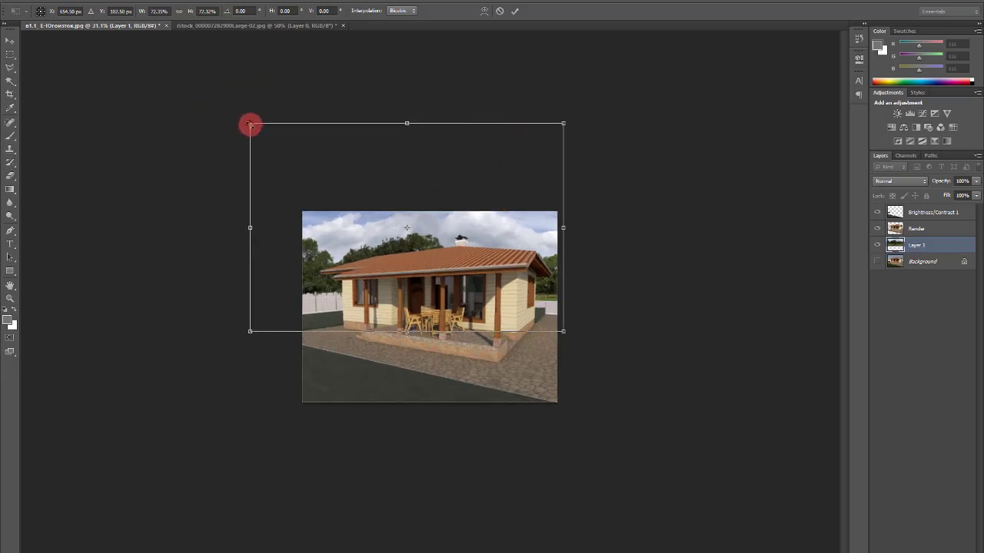
left_click_drag(250, 124, 262, 130)
left_click_drag(393, 180, 390, 182)
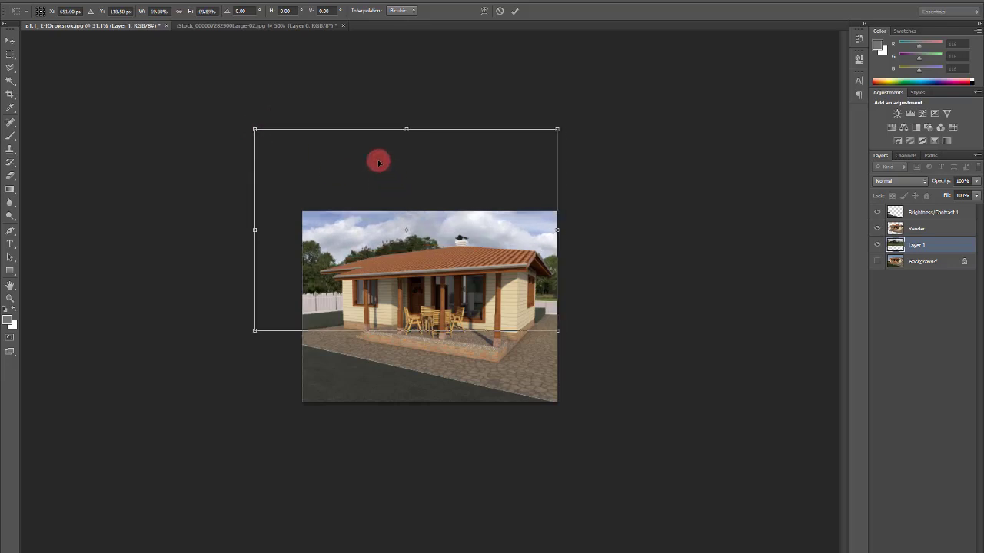
left_click_drag(256, 131, 248, 123)
left_click_drag(330, 149, 339, 153)
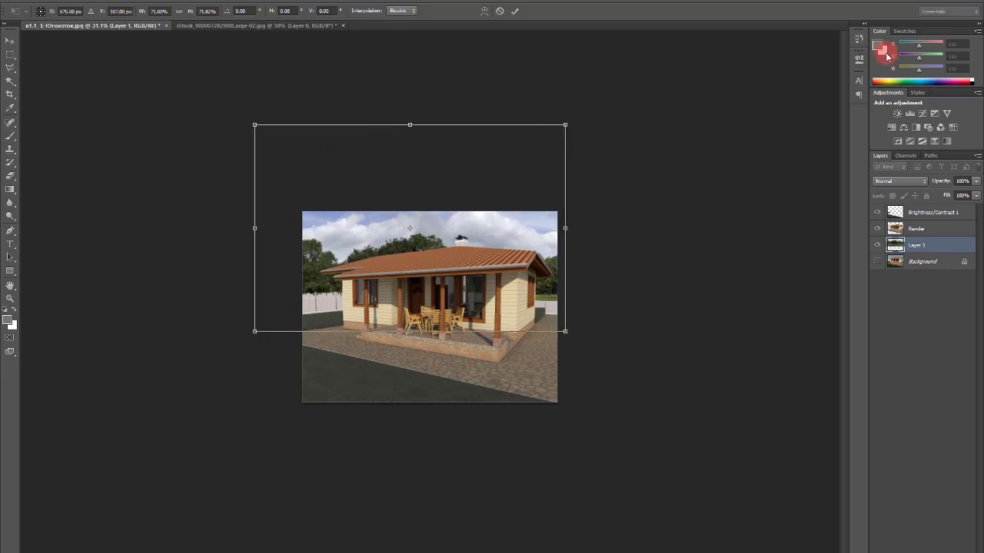
left_click(515, 11)
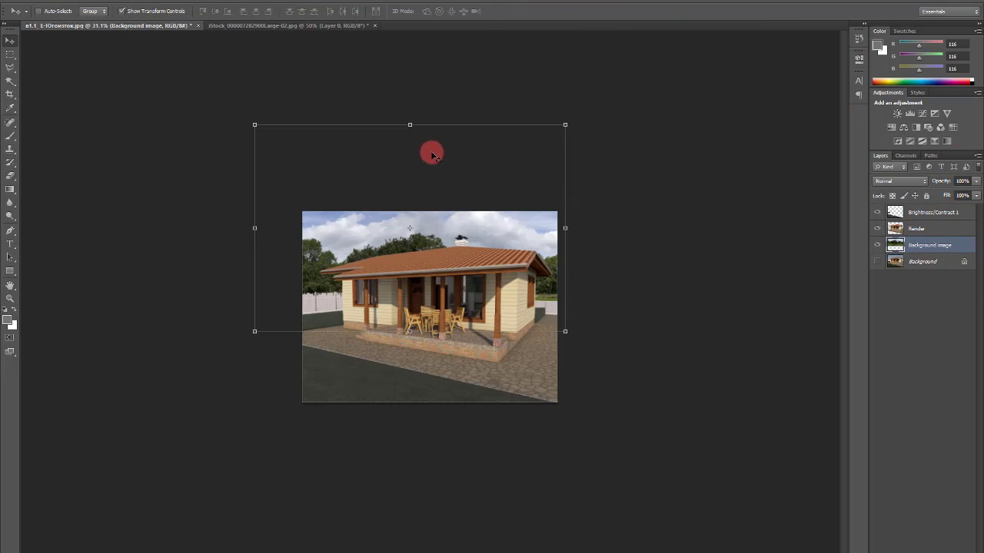
Add a Hue/Saturation adjustment above the Background image layer with saturation -56 and lightness +7
left_click(891, 128)
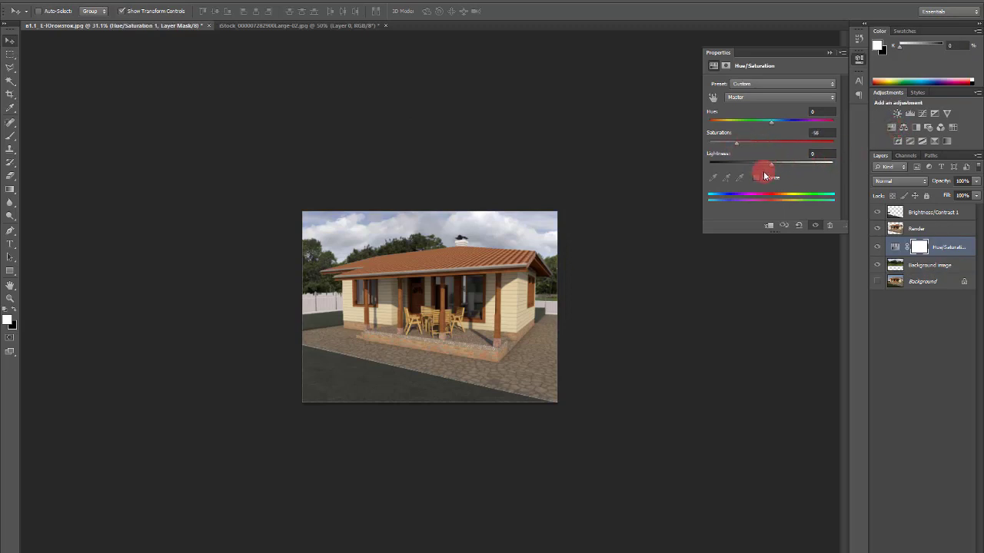
left_click_drag(775, 167, 775, 164)
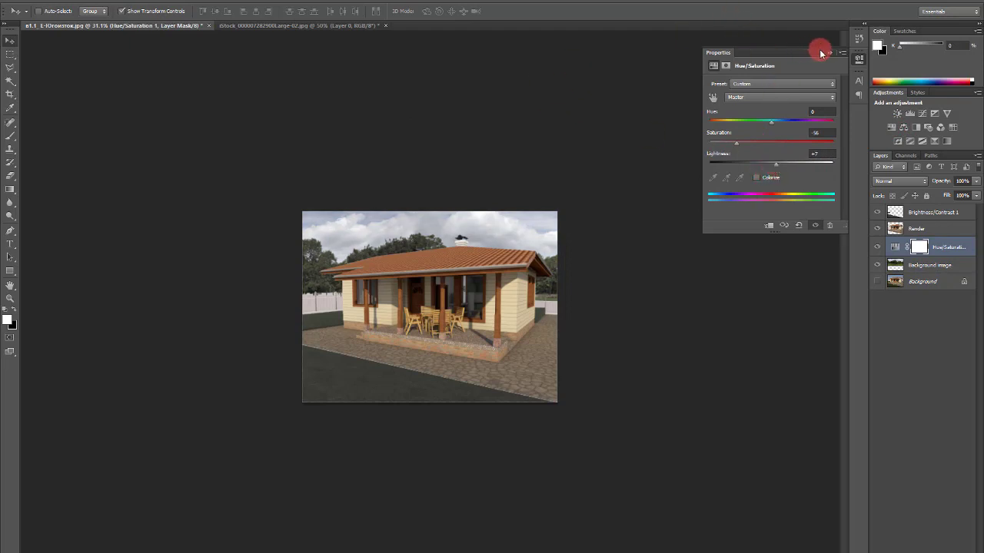
left_click(828, 54)
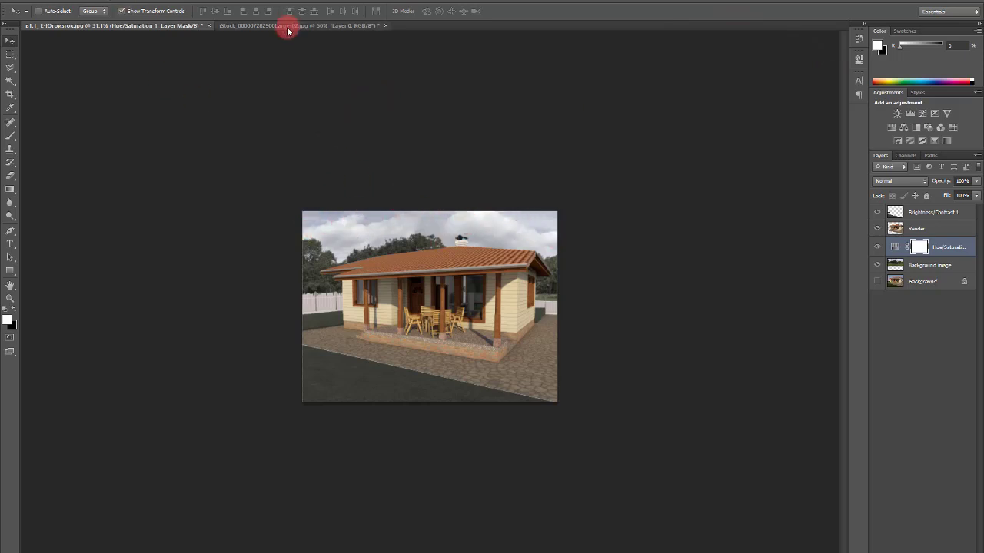
Open the tree images 4PARACU0, 4PITUND0 and 4ULMPUM0 from the Real folder inside Trees
left_click(229, 27)
key("ctrl+o")
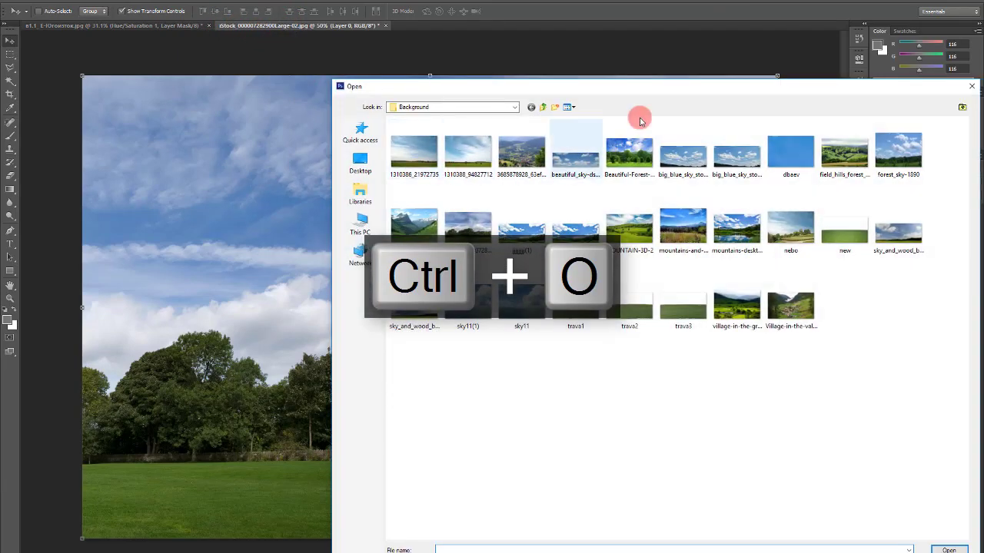
left_click(543, 106)
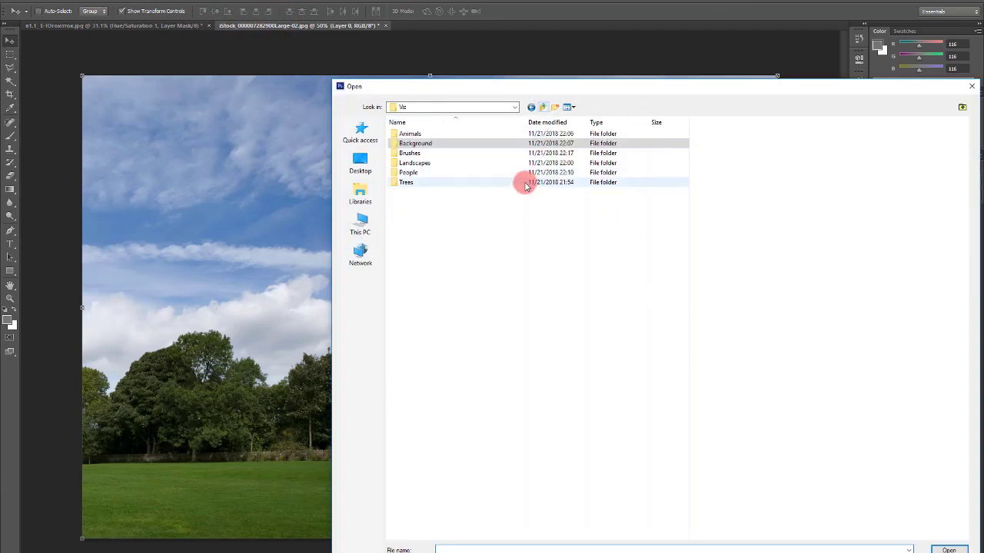
left_click(414, 183)
double_click(414, 183)
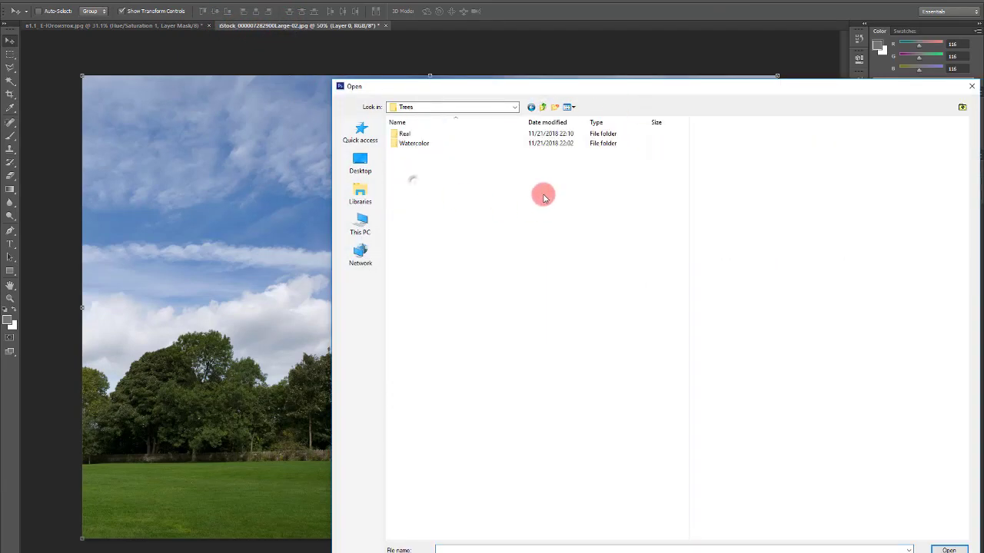
double_click(450, 134)
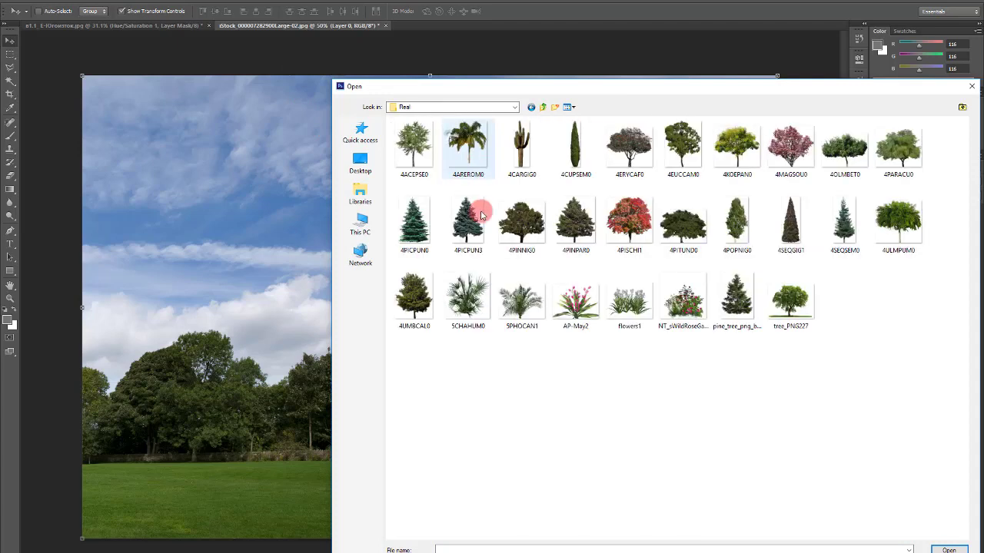
left_click(683, 226)
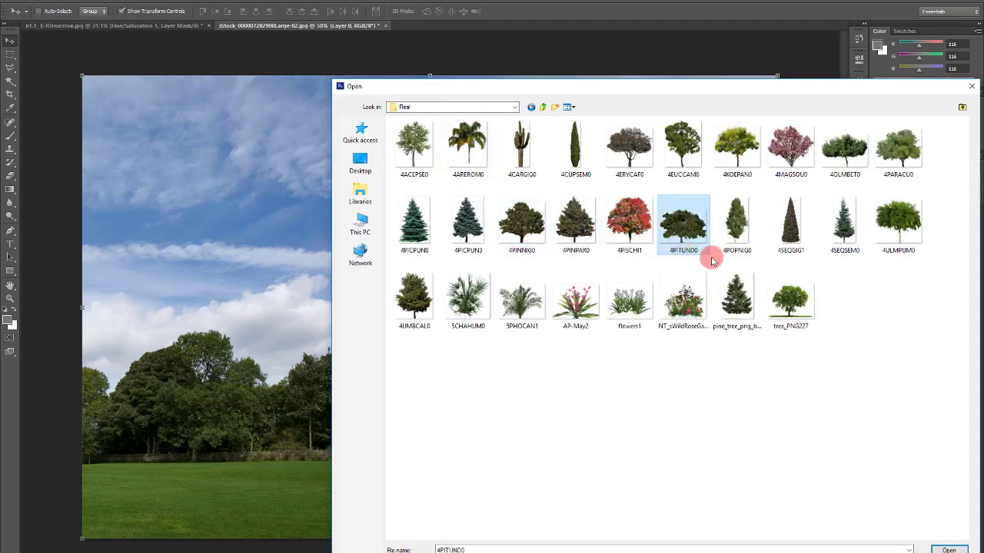
left_click(911, 223, "ctrl")
left_click(898, 146, "ctrl")
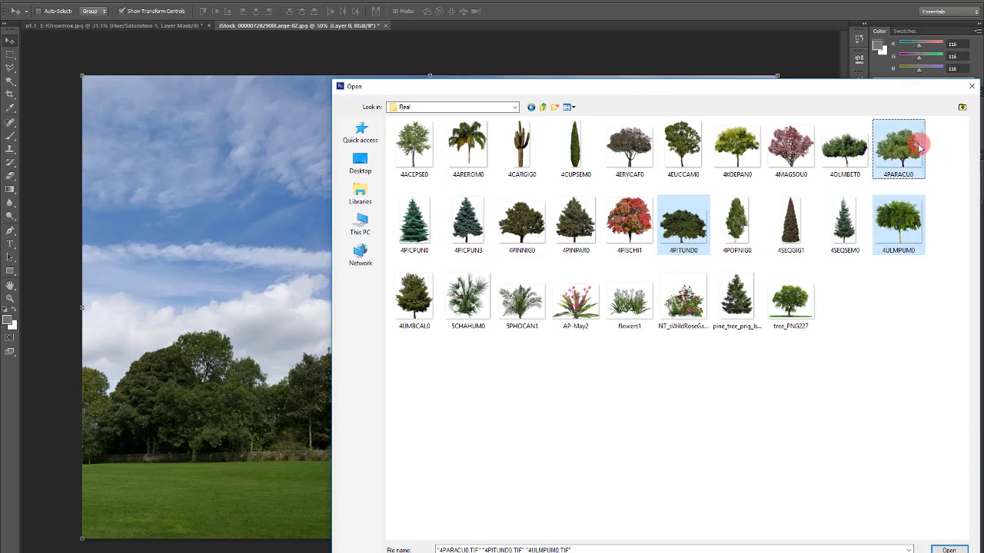
key("Return")
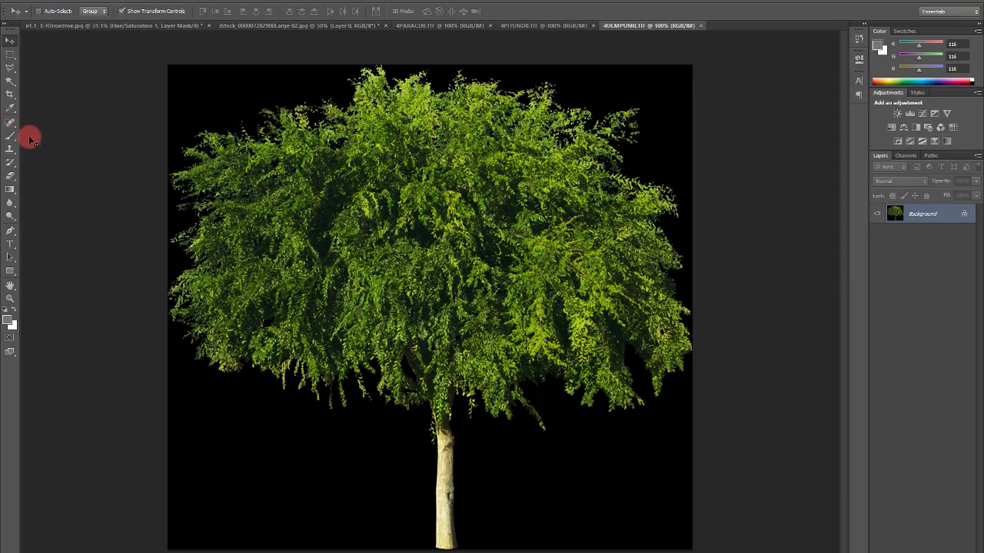
Unlock the 4ULMPUM0 tree's background layer, delete the black areas around the tree with the Magic Wand, and deselect
left_click(9, 85)
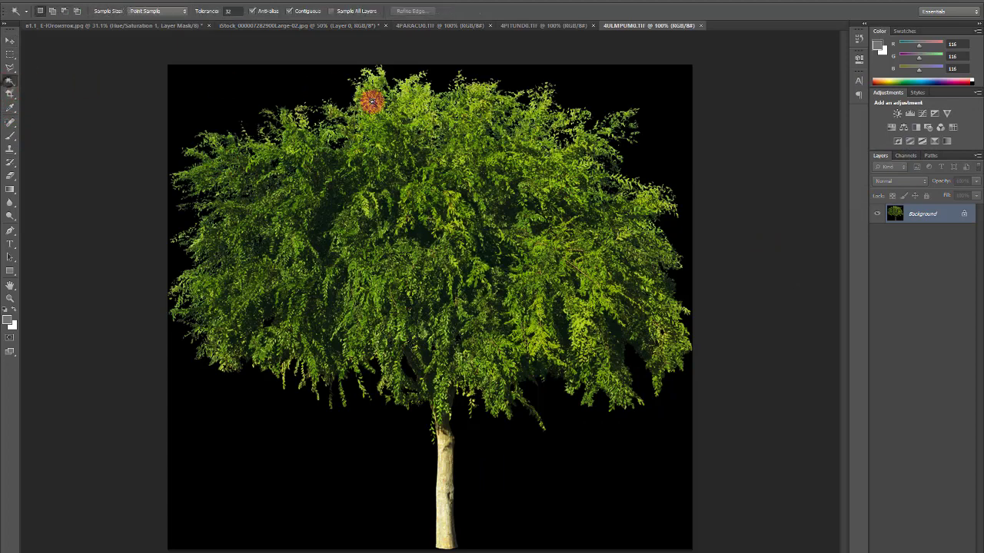
double_click(895, 215, "alt")
left_click(642, 122)
key("Delete")
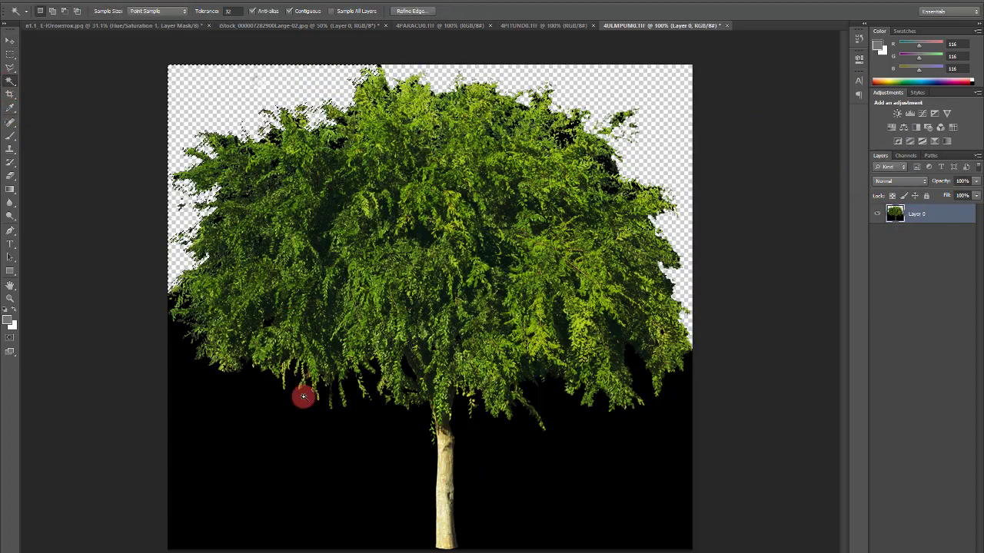
left_click(309, 449)
key("Delete")
left_click(552, 469)
key("Delete")
key("ctrl+d")
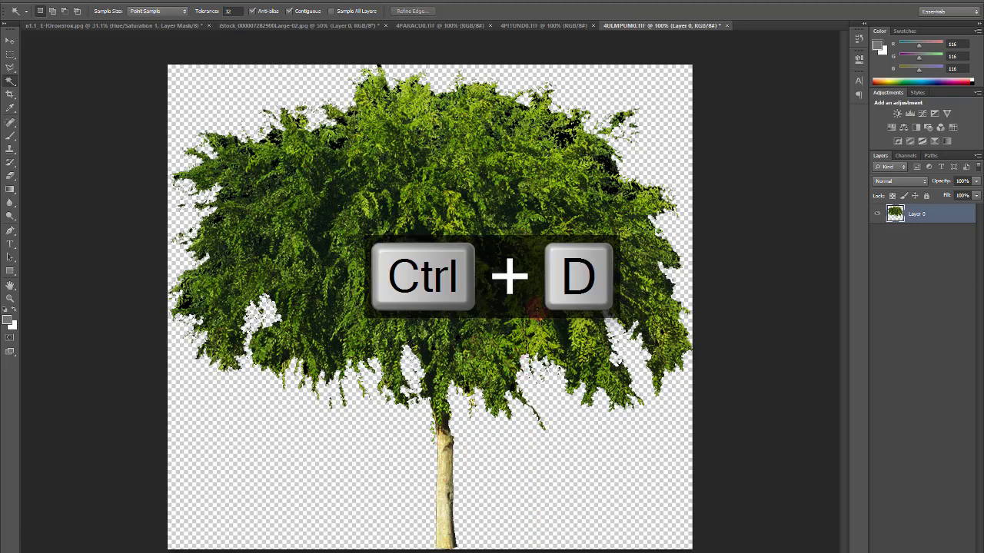
Copy the cut-out 4ULMPUM0 tree into the house document between the Render layer and the Hue/Saturation adjustment
key("v")
left_click_drag(476, 171, 600, 189)
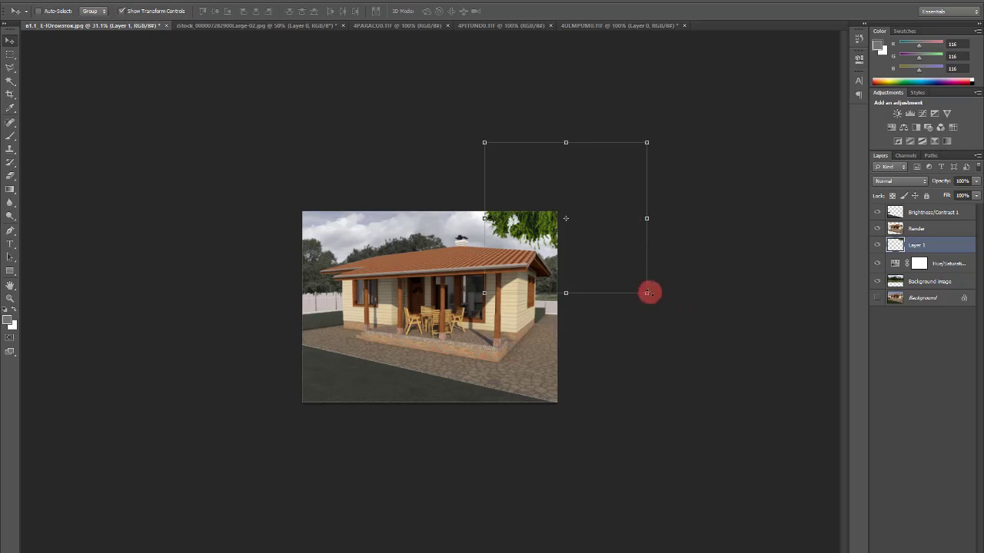
Enlarge the tree slightly over the image's upper right corner and rename its layer as Tree 1
left_click_drag(650, 293, 658, 299)
left_click_drag(625, 227, 611, 224)
key("Return")
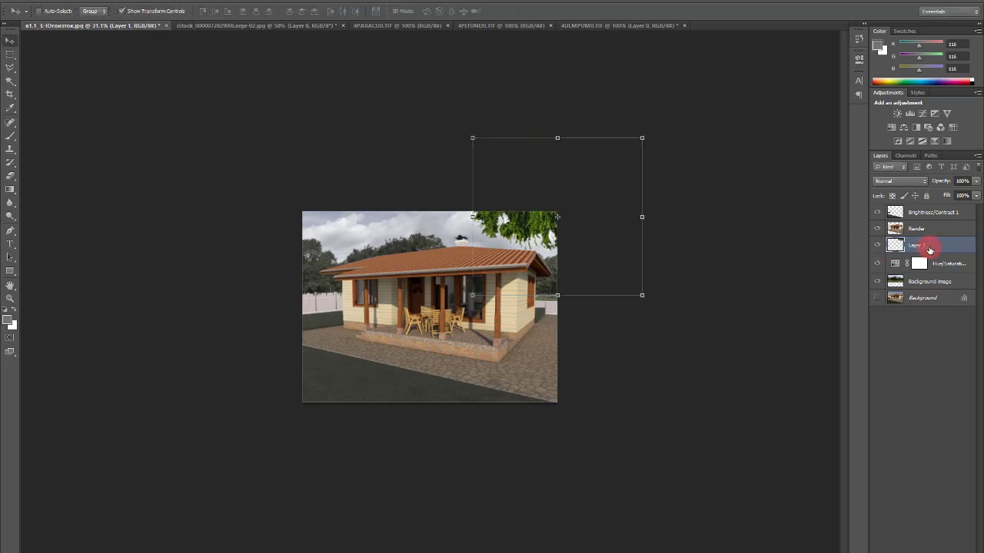
key("space")
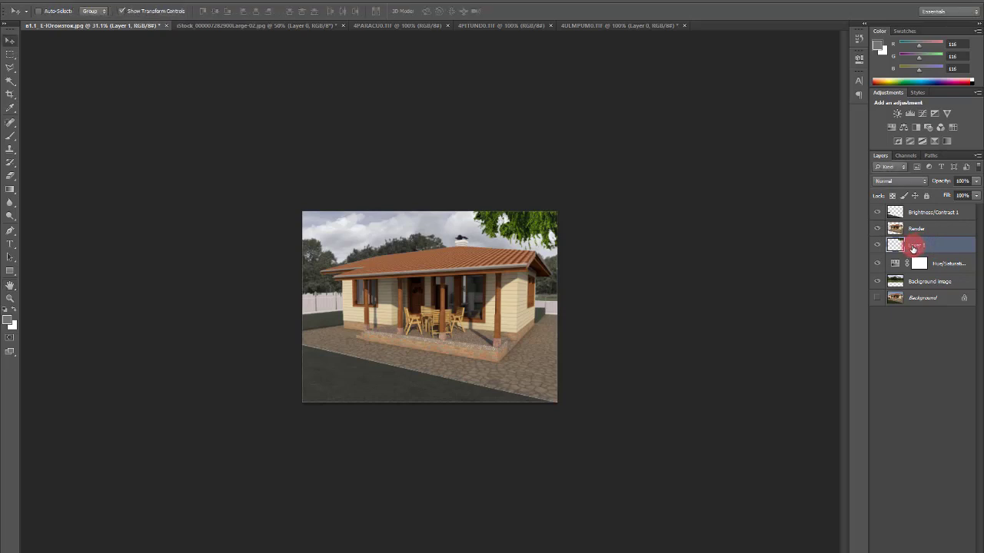
left_click(919, 246)
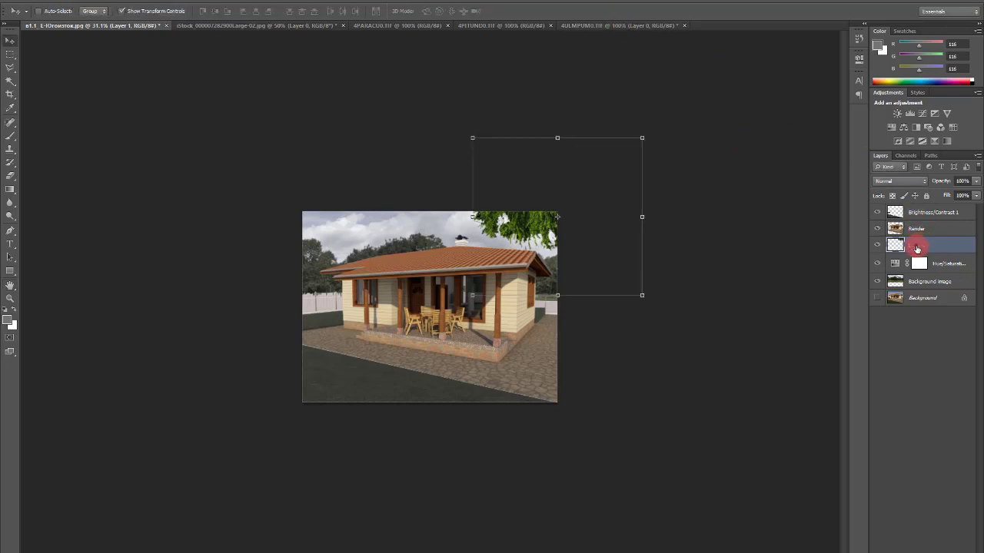
double_click(917, 246)
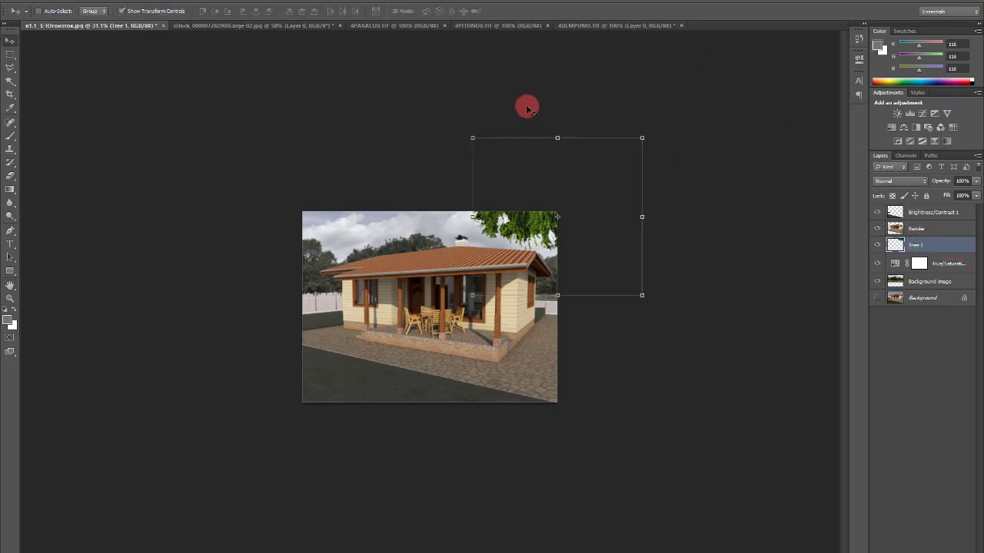
Unlock the background layer of the 4PARACU0 tree image, delete the black area around the tree with the Magic Wand, and deselect
left_click(584, 26)
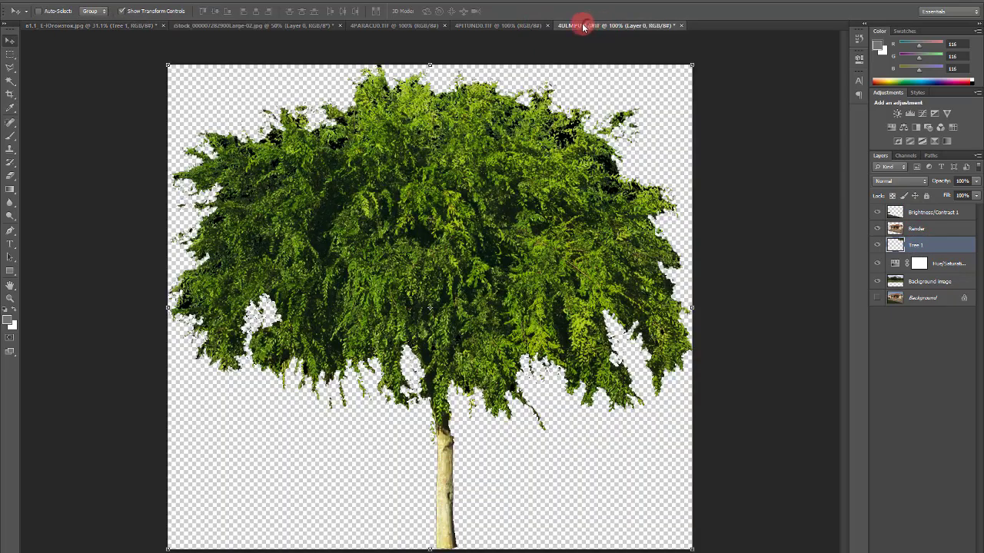
left_click(501, 25)
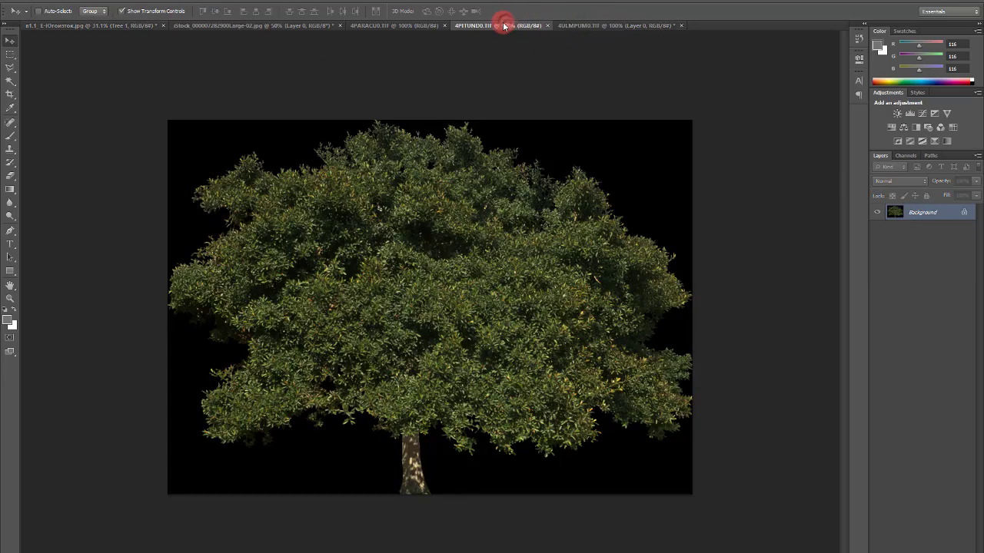
left_click(378, 28)
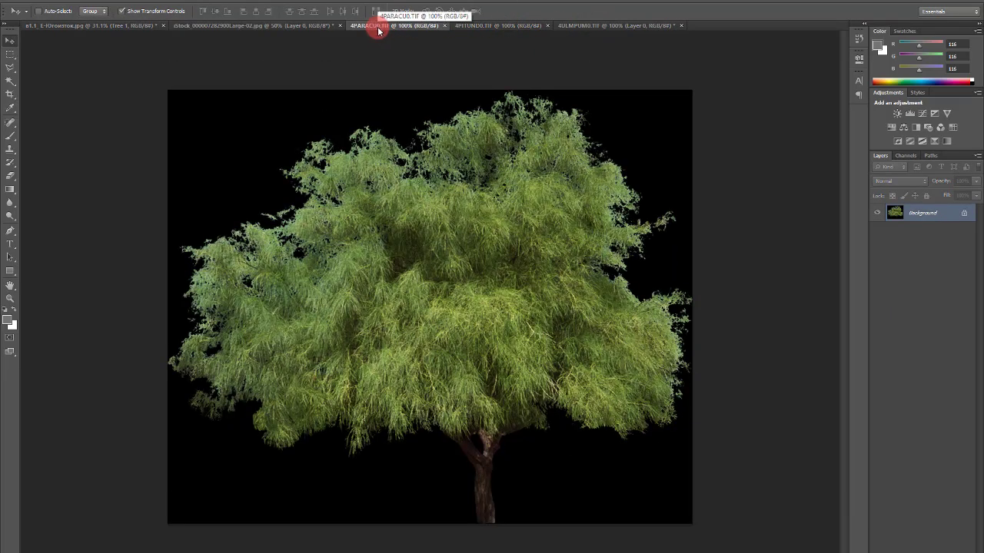
left_click(9, 83)
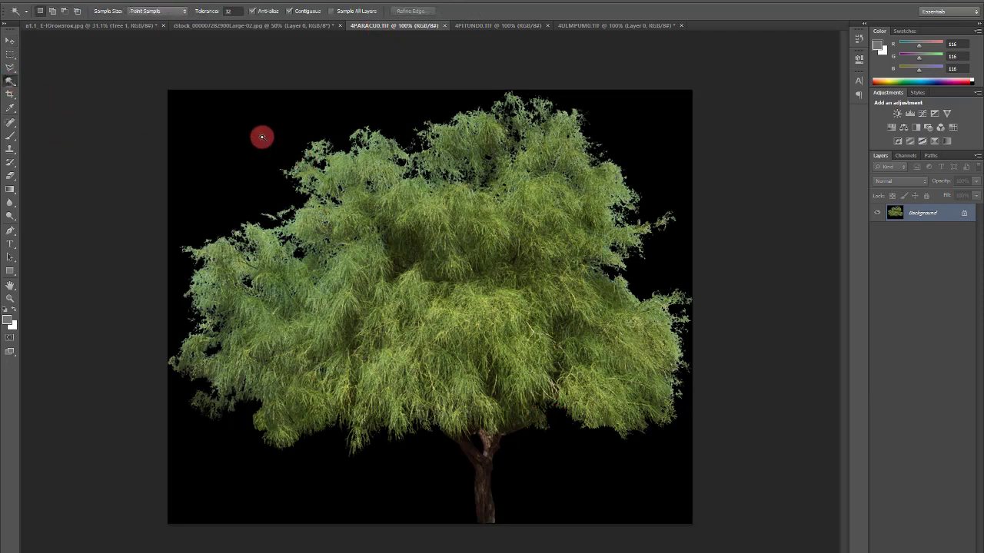
double_click(896, 219, "alt")
left_click(292, 105)
key("Delete")
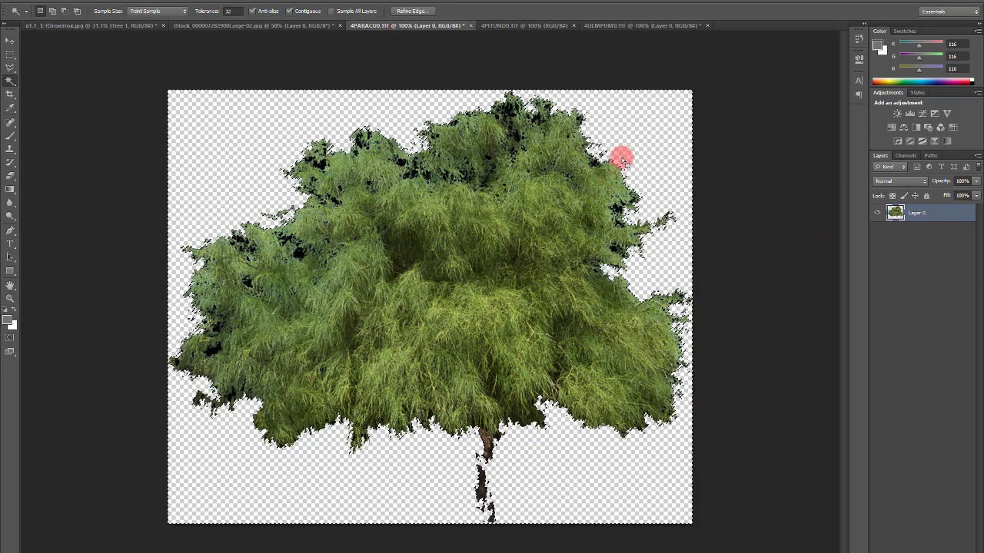
key("ctrl+d")
key("ctrl+z")
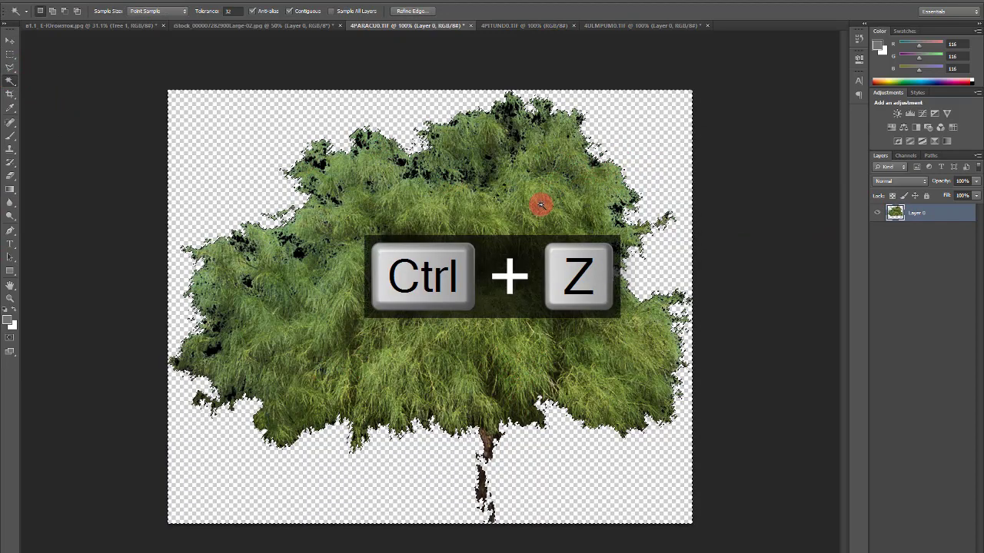
key("ctrl+d")
Copy the cut-out 4PARACU0 tree into the house document and enlarge it slightly over the image's upper left corner
key("v")
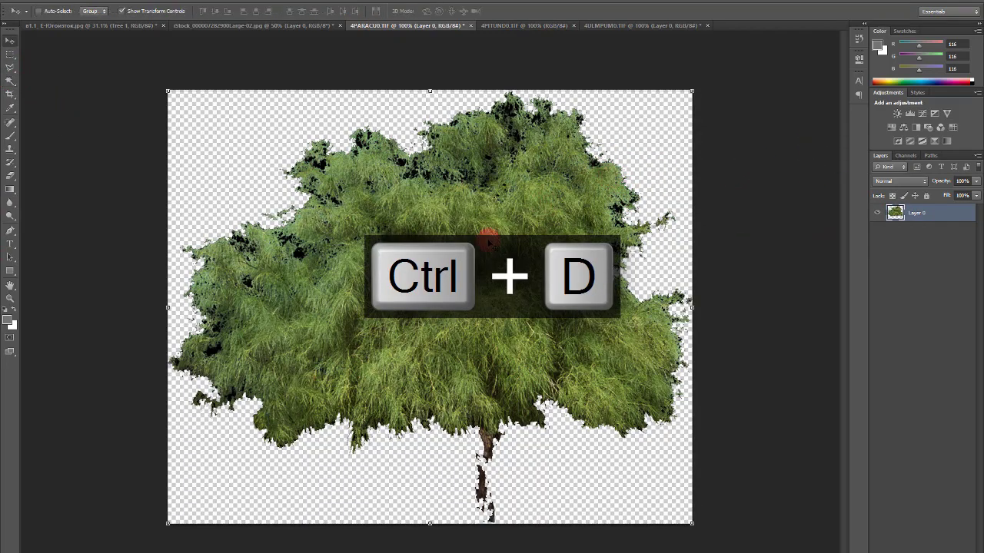
left_click_drag(483, 208, 344, 211)
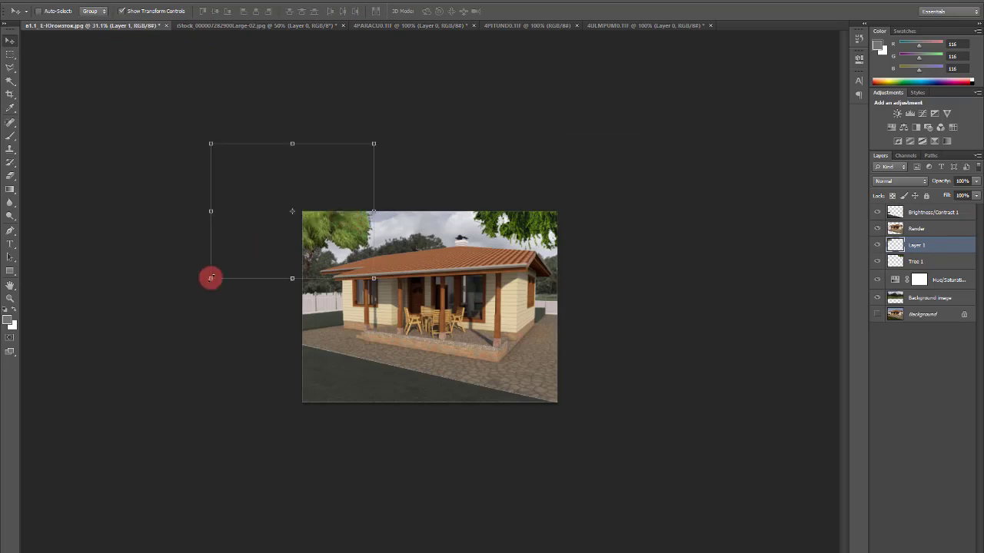
left_click_drag(211, 278, 199, 283)
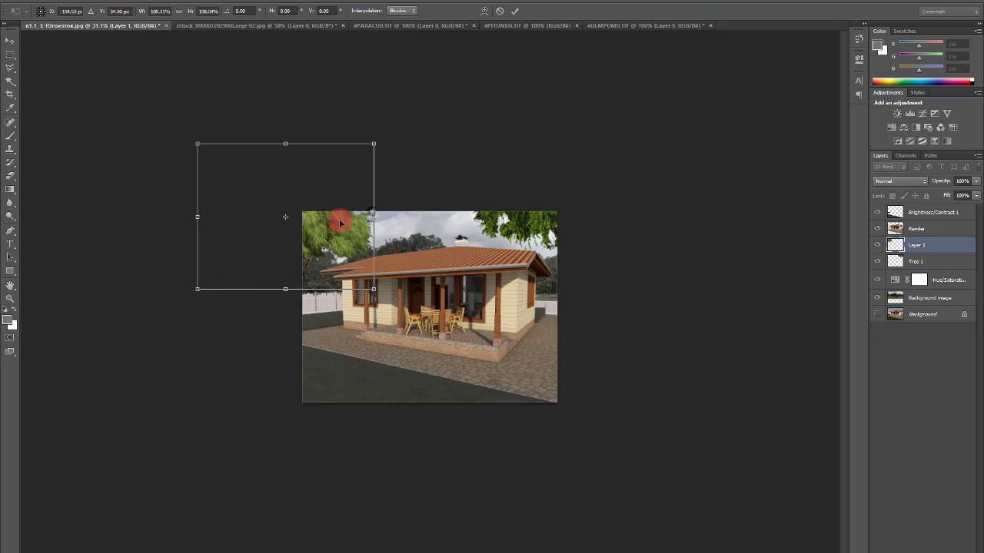
left_click_drag(338, 221, 336, 222)
key("Return")
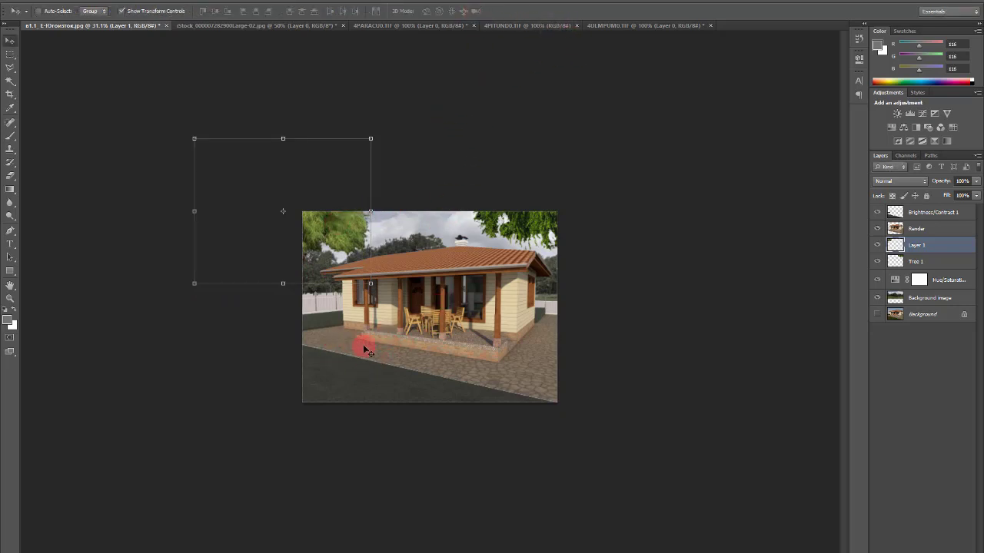
Close the 4PITUND0 tree image and open Awesome Couple with Dog by FaceMePLS from the People folder
left_click(533, 26)
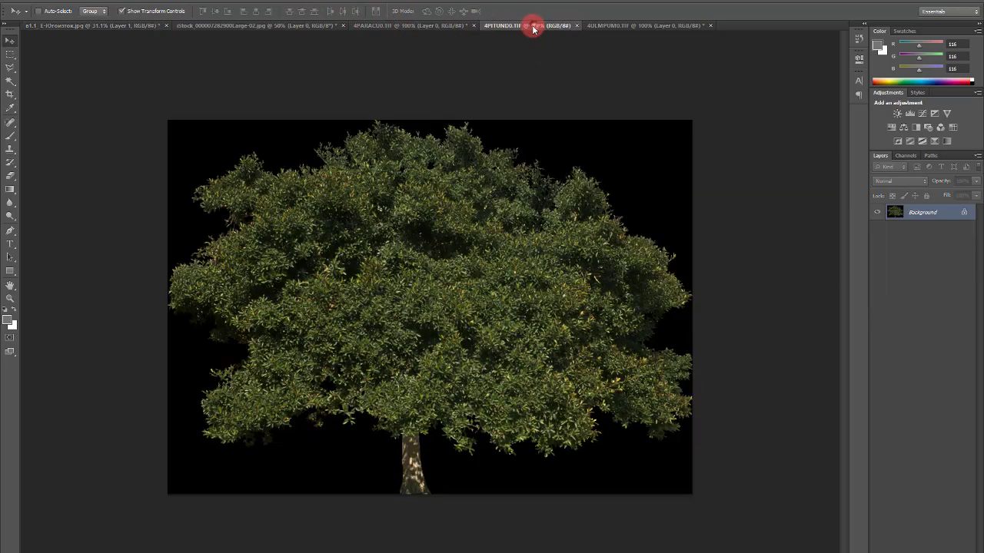
left_click(576, 25)
key("ctrl+o")
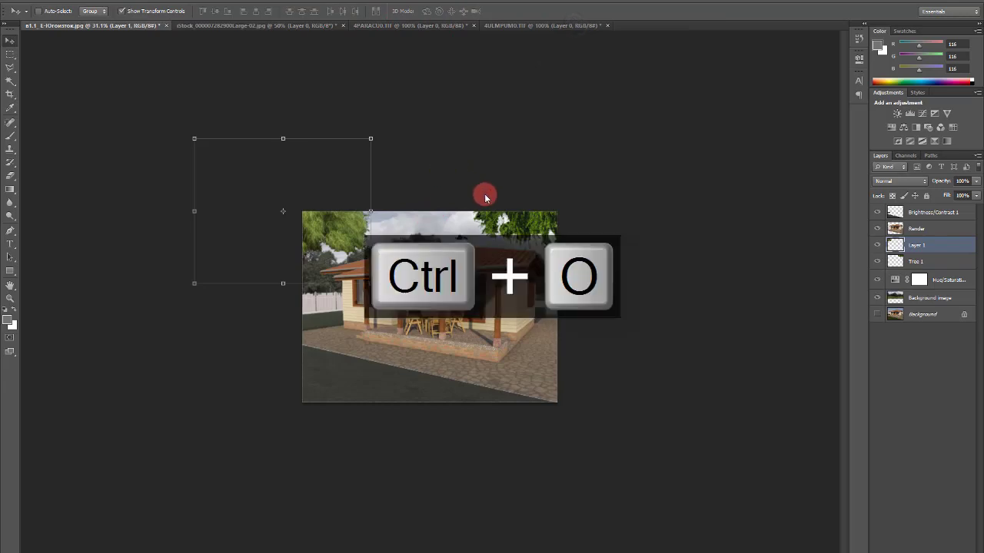
left_click(542, 106)
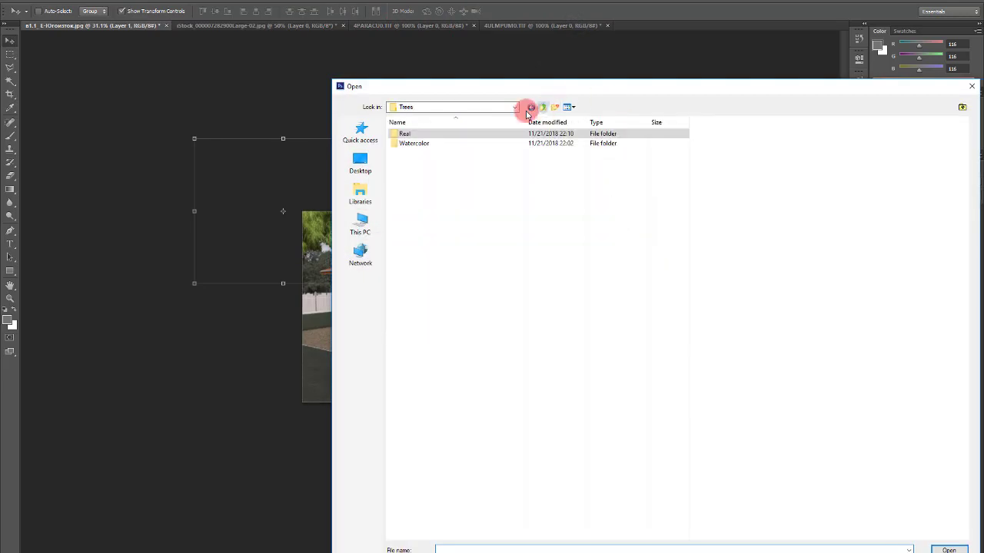
left_click(545, 110)
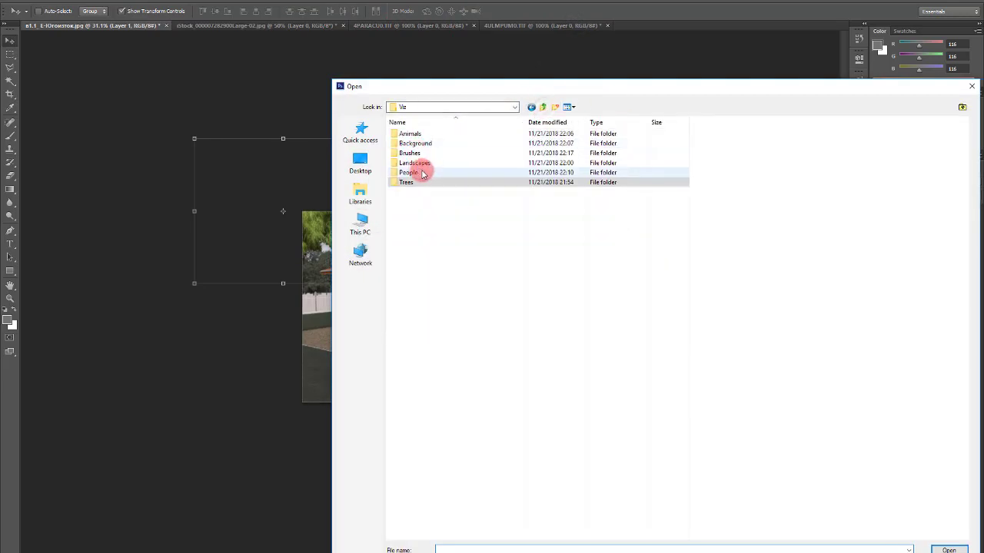
double_click(428, 165)
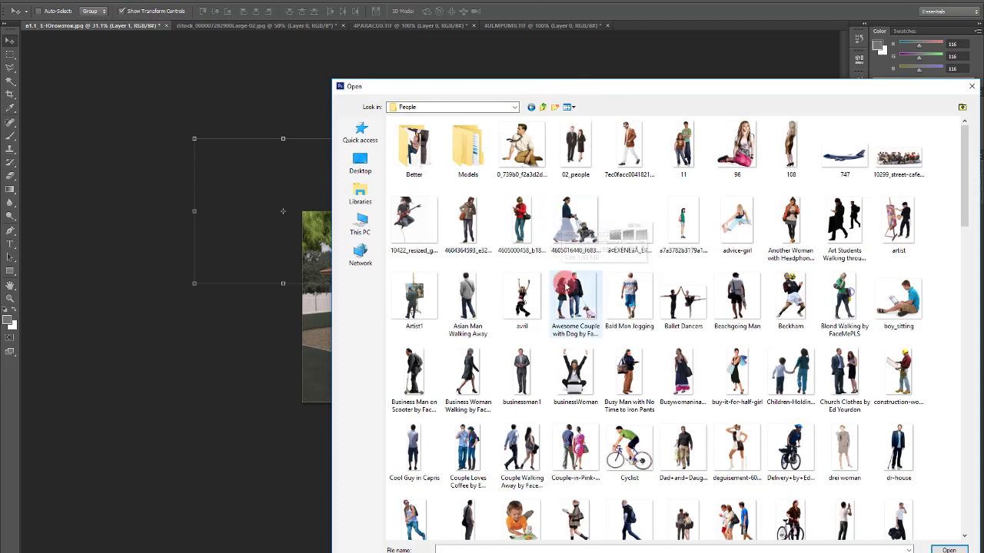
double_click(575, 296)
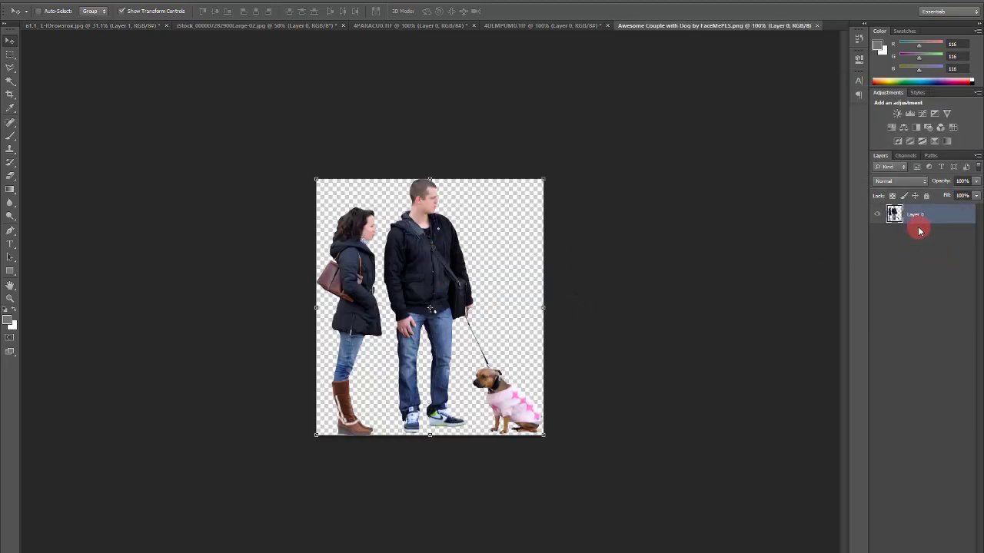
Copy the couple with the dog into the house document as a layer named People, directly above the Render layer
left_click_drag(415, 265, 384, 323)
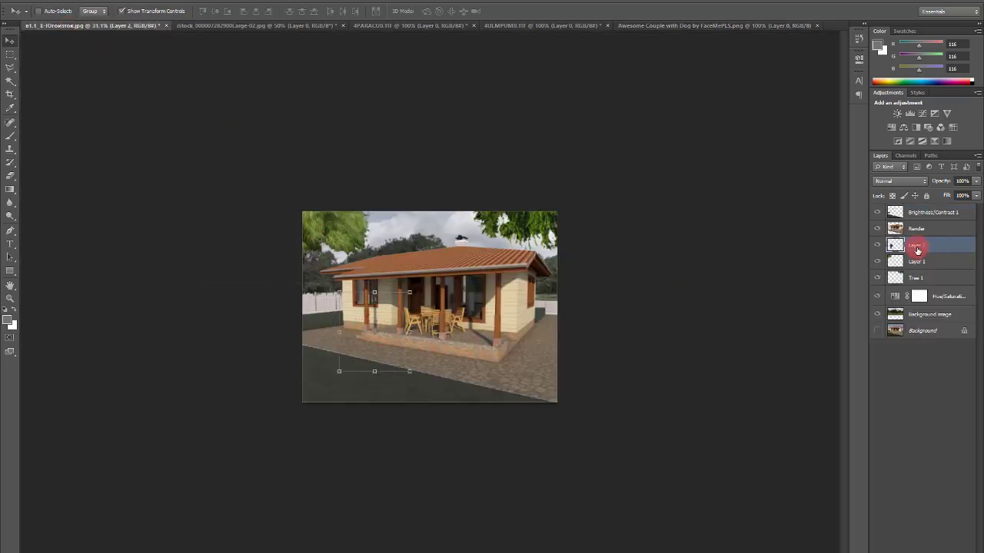
left_click_drag(918, 250, 921, 228)
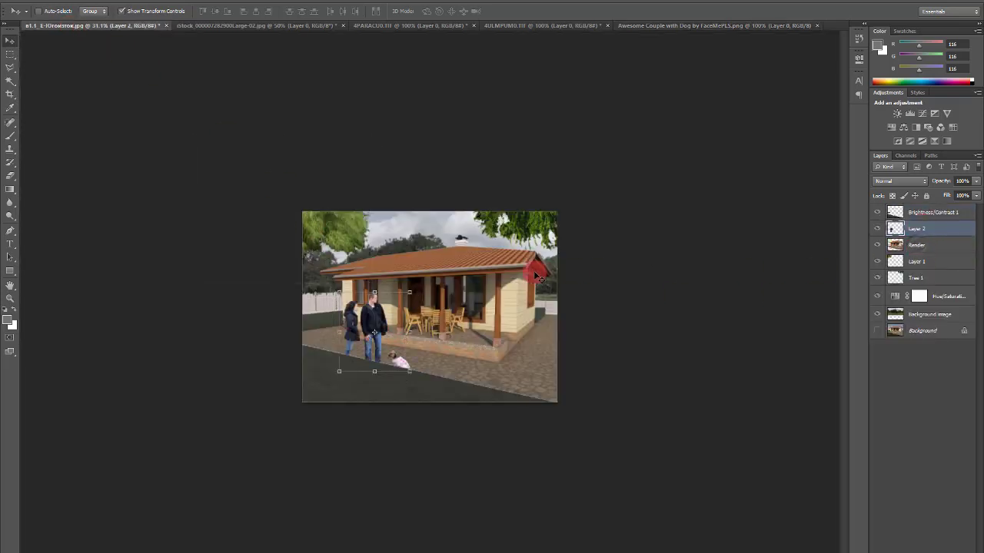
double_click(927, 228)
type("People")
key("Return")
Scale the couple with the dog to about 67% and place them on the paving in front of the porch
left_click_drag(411, 292, 360, 313)
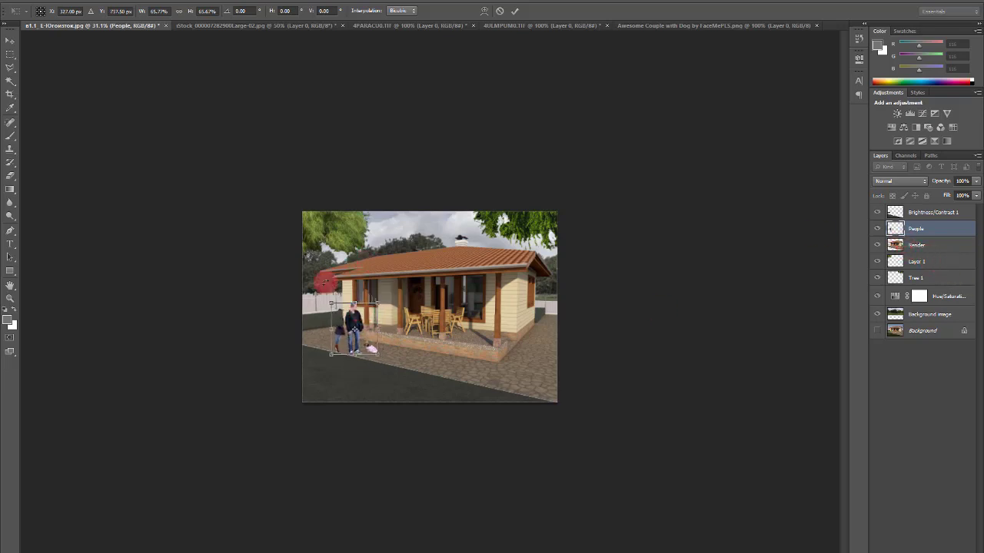
left_click_drag(376, 305, 388, 325)
left_click(390, 326)
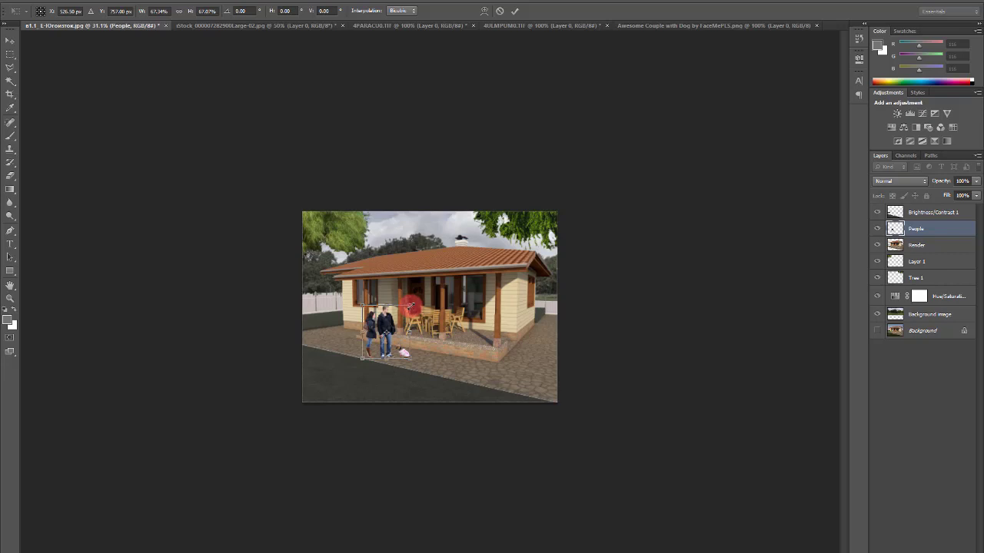
key("Return")
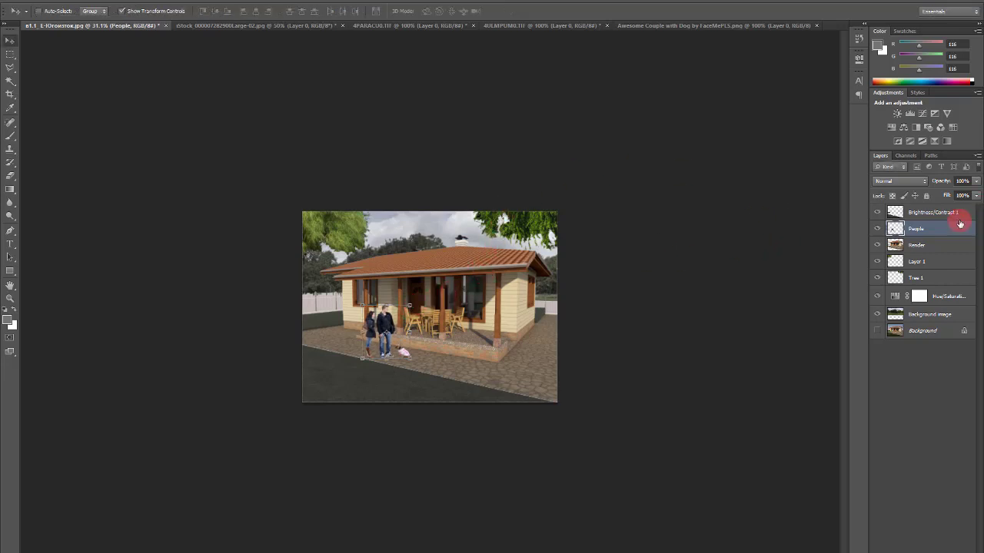
Rename the Brightness/Contrast 1 layer as Grass and move the People layer above it
double_click(928, 212)
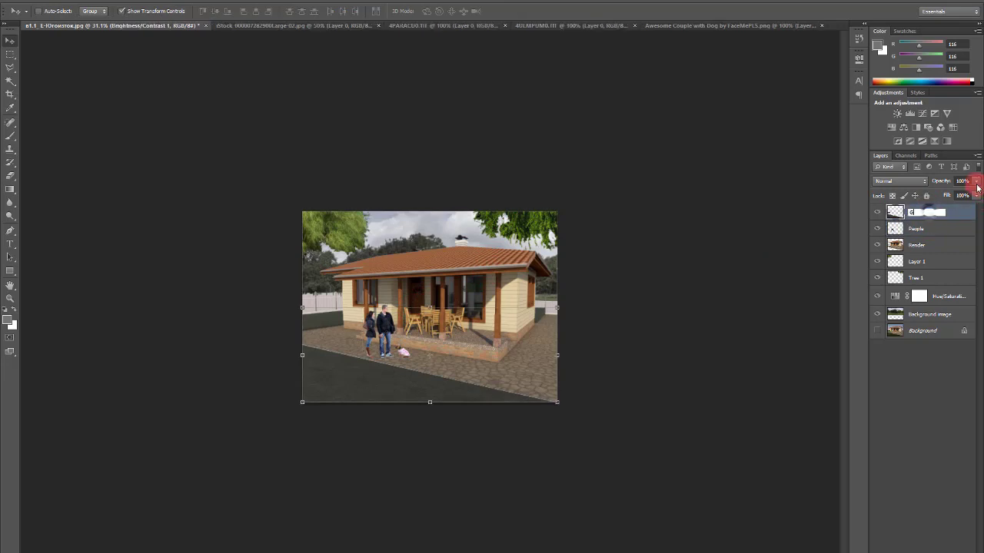
type("Grass")
key("Return")
left_click_drag(925, 228, 930, 208)
left_click(929, 246)
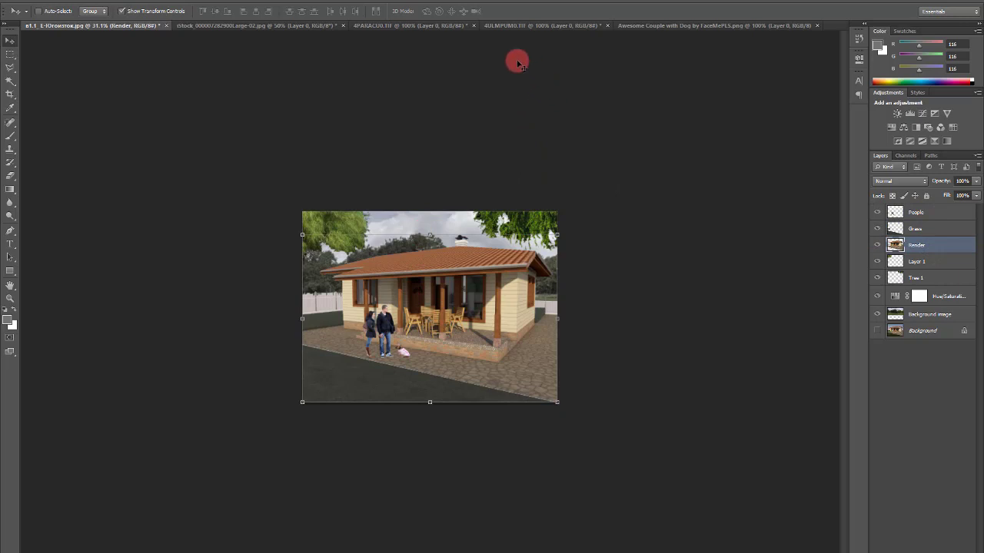
Duplicate the People layer and name the copy People shadow
left_click(921, 210)
key("ctrl+j")
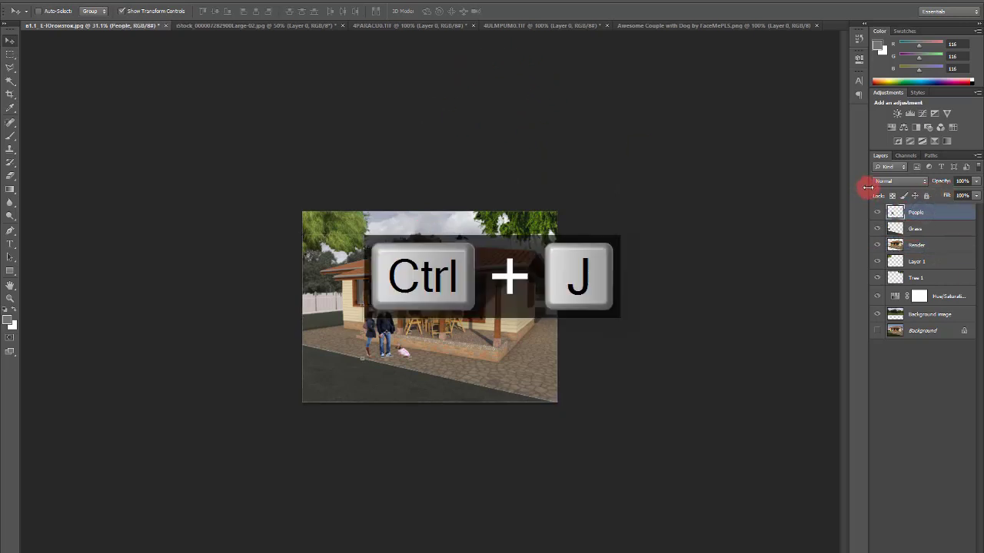
double_click(911, 213)
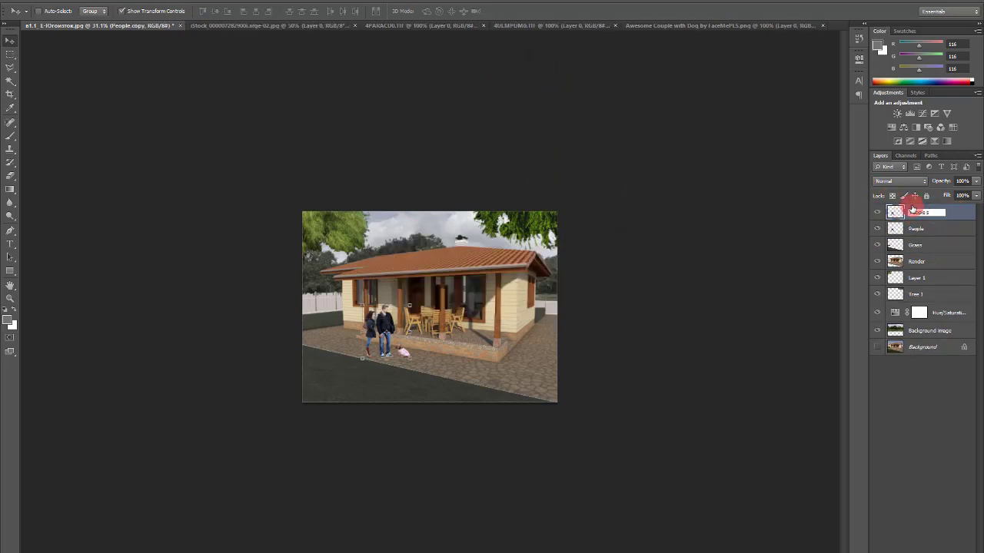
type("People shadow")
key("Return")
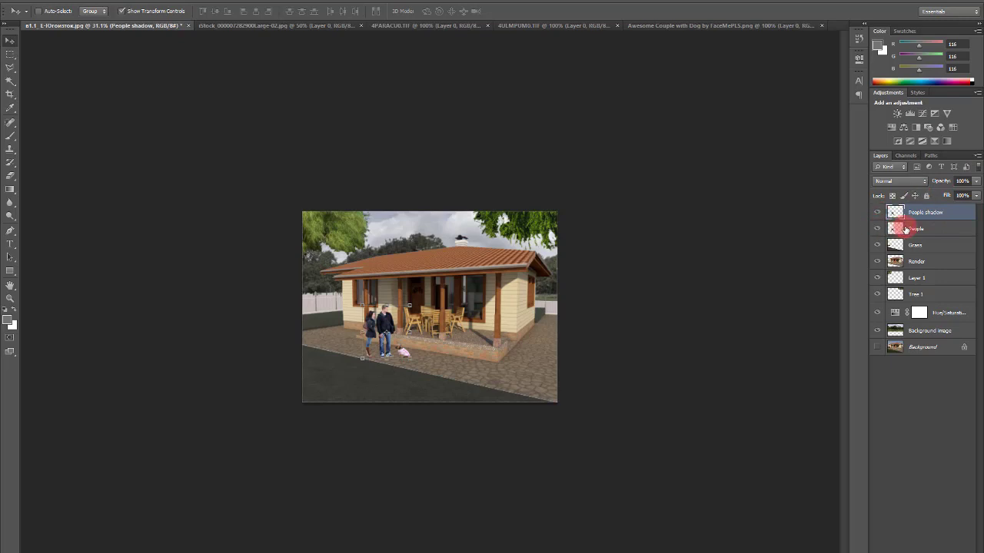
Add a Hue/Saturation adjustment with saturation -83 above the People layer and merge it with that layer
left_click(901, 229)
key("h")
key("v")
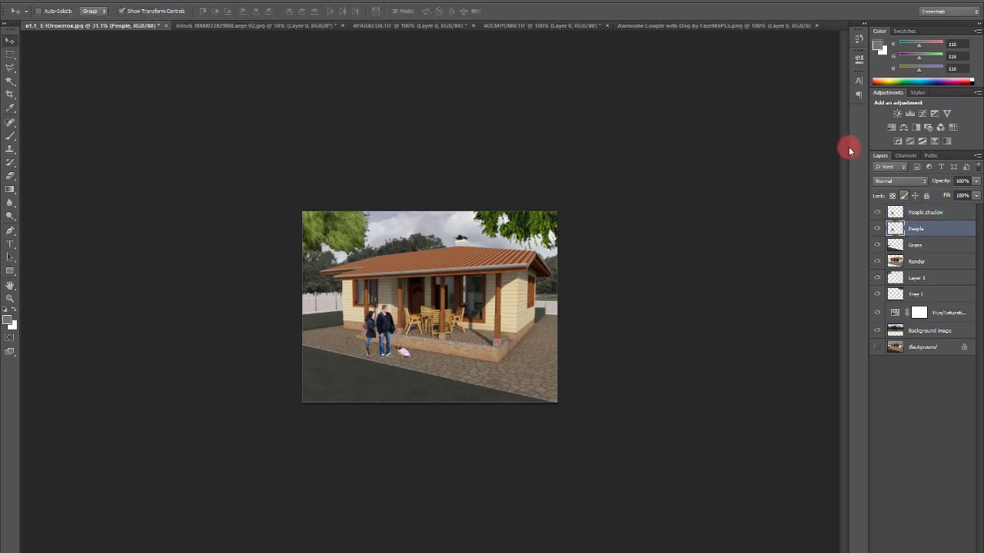
left_click(894, 128)
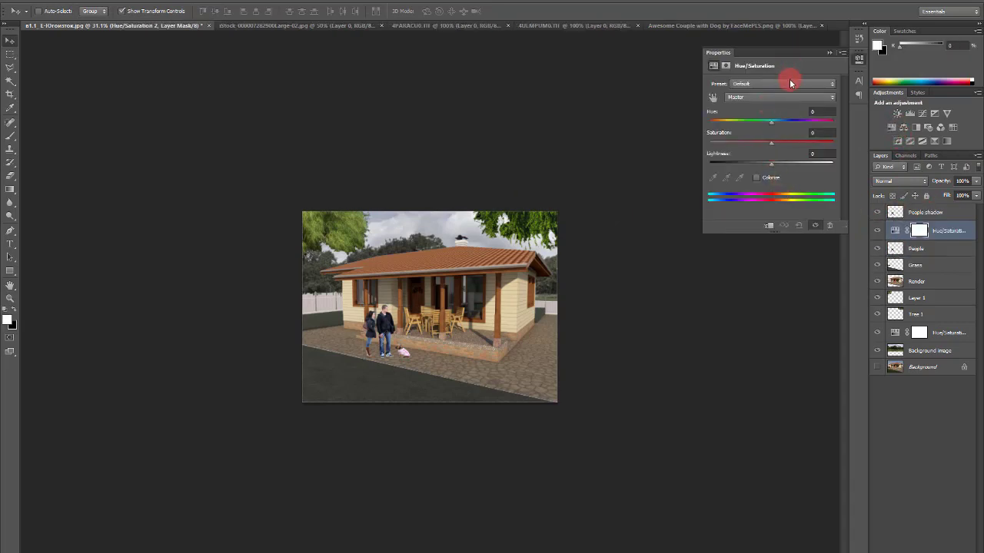
left_click_drag(751, 151, 724, 144)
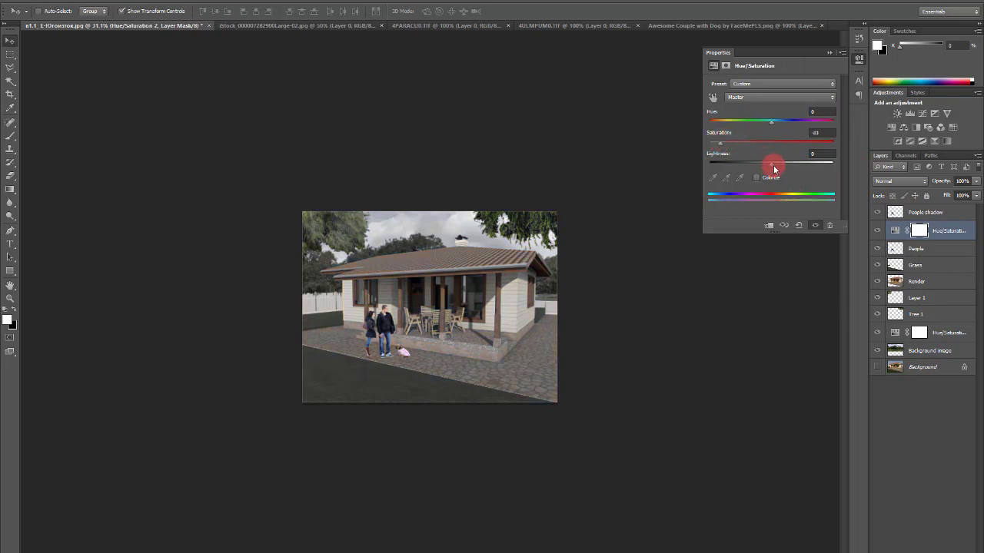
left_click_drag(774, 166, 776, 165)
left_click(828, 56)
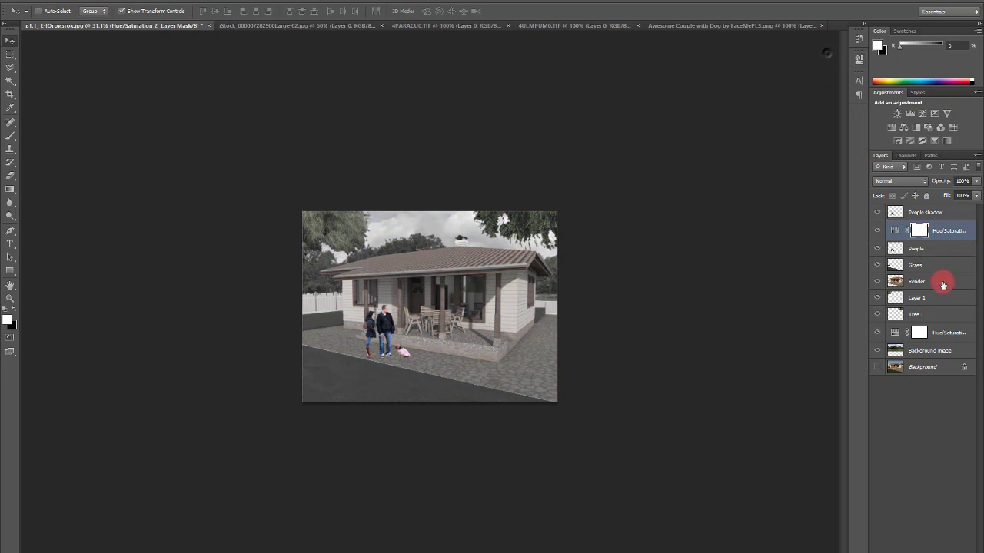
left_click(922, 250, "shift")
key("ctrl+e")
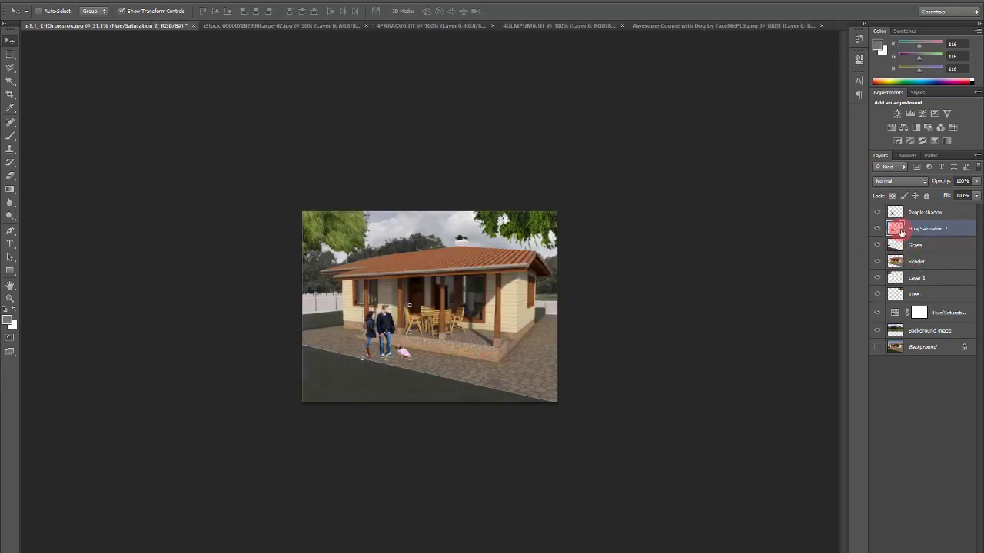
Undo merging the Hue/Saturation adjustment with the People layer and readjust its saturation to a weaker desaturation
key("ctrl+z")
left_click(919, 229)
double_click(893, 230)
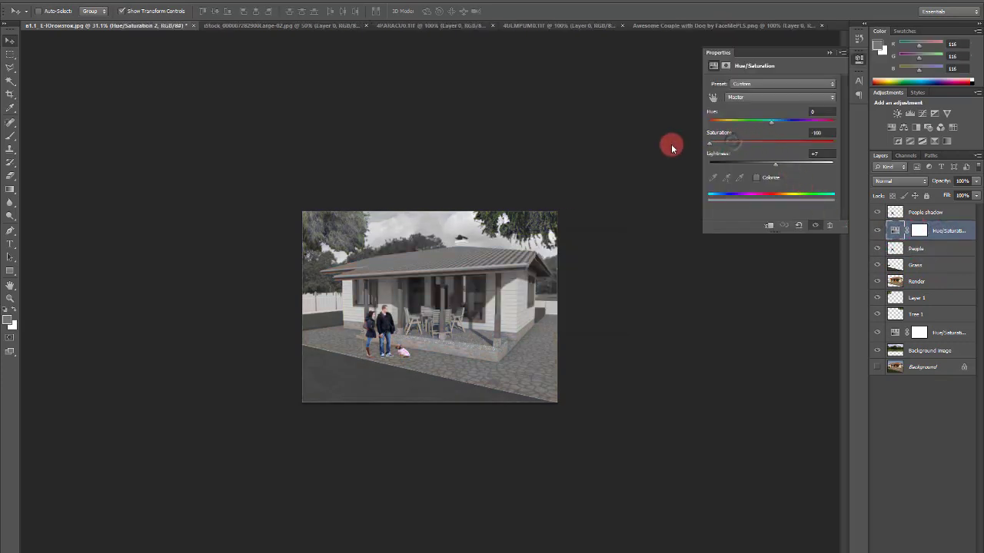
left_click_drag(671, 147, 744, 152)
left_click(829, 53)
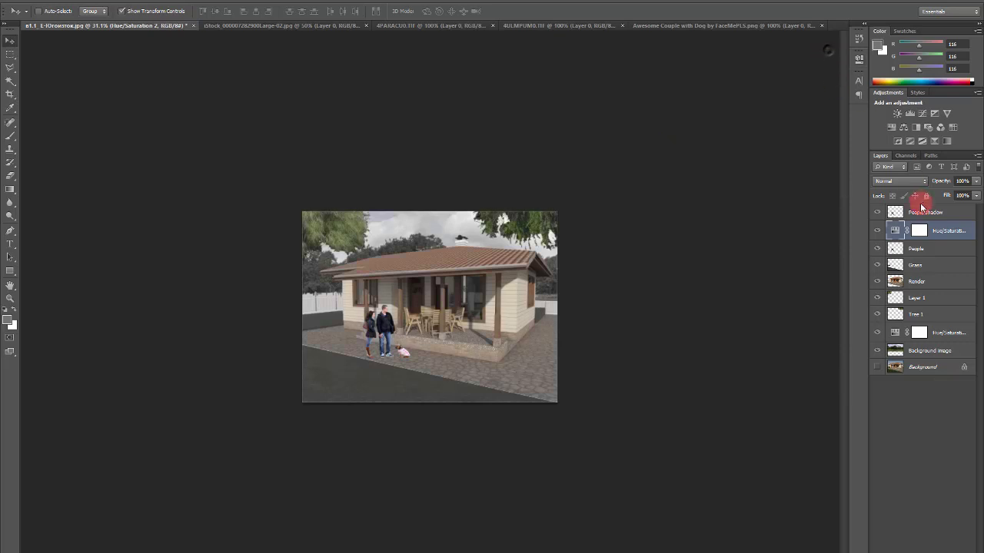
Hide and delete the coloured People shadow layer above the Hue/Saturation adjustment
left_click(879, 232)
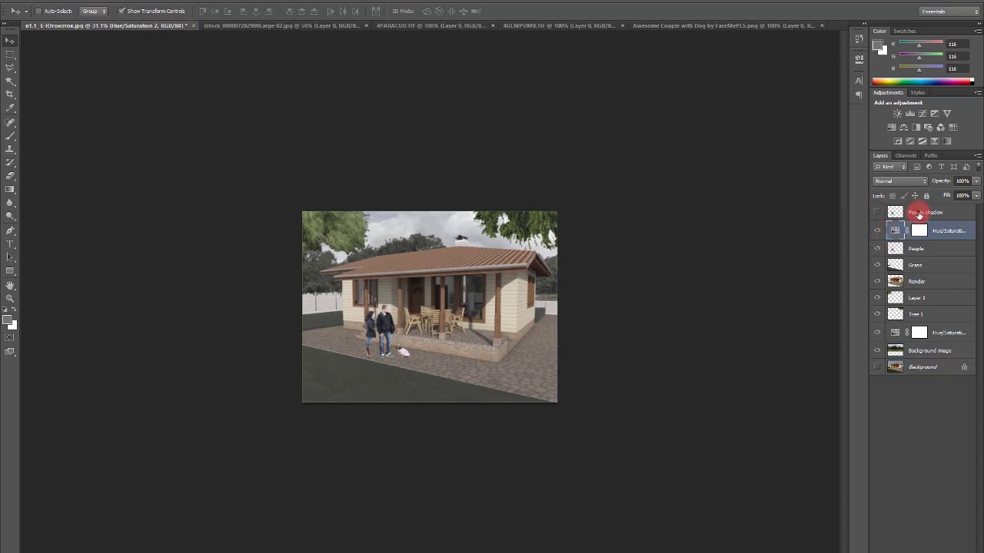
left_click_drag(920, 214, 929, 241)
key("Delete")
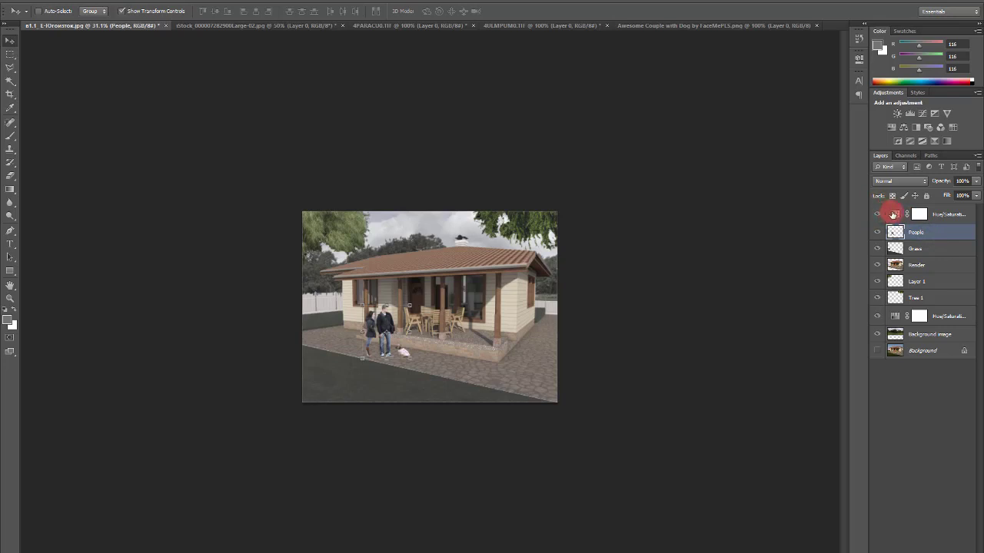
Set the top Hue/Saturation adjustment's saturation to -100 and merge it with the People layer
left_click(898, 215)
double_click(899, 216)
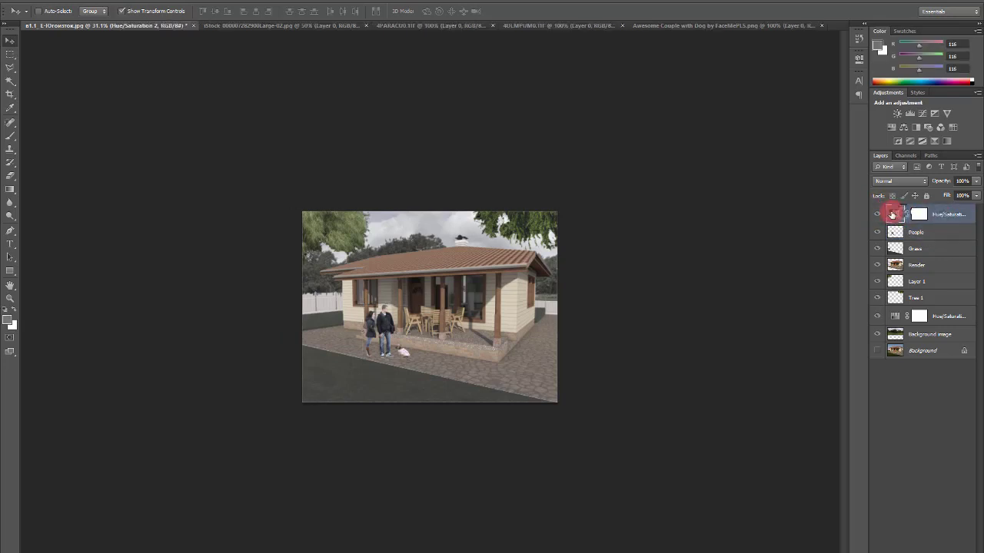
left_click_drag(730, 147, 723, 147)
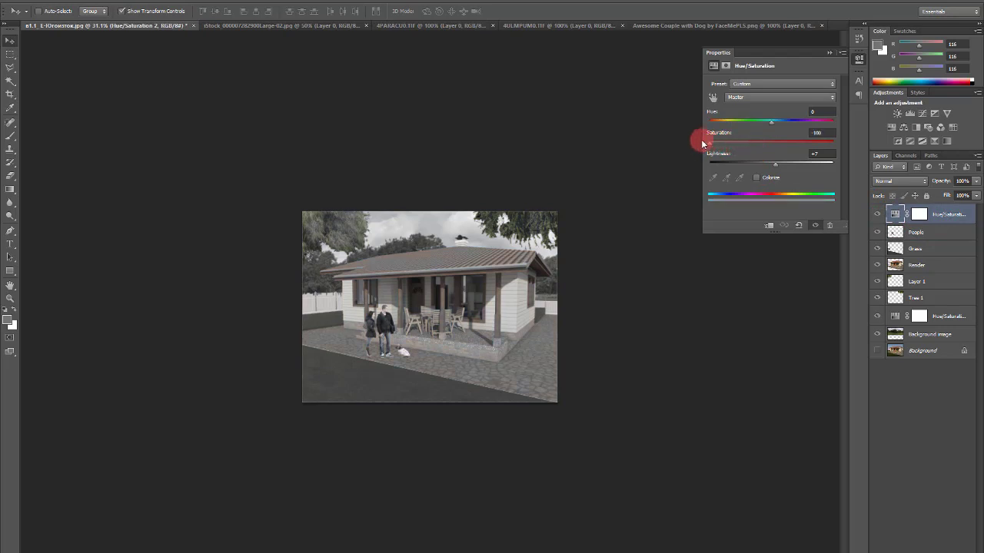
left_click(828, 54)
left_click(930, 233, "shift")
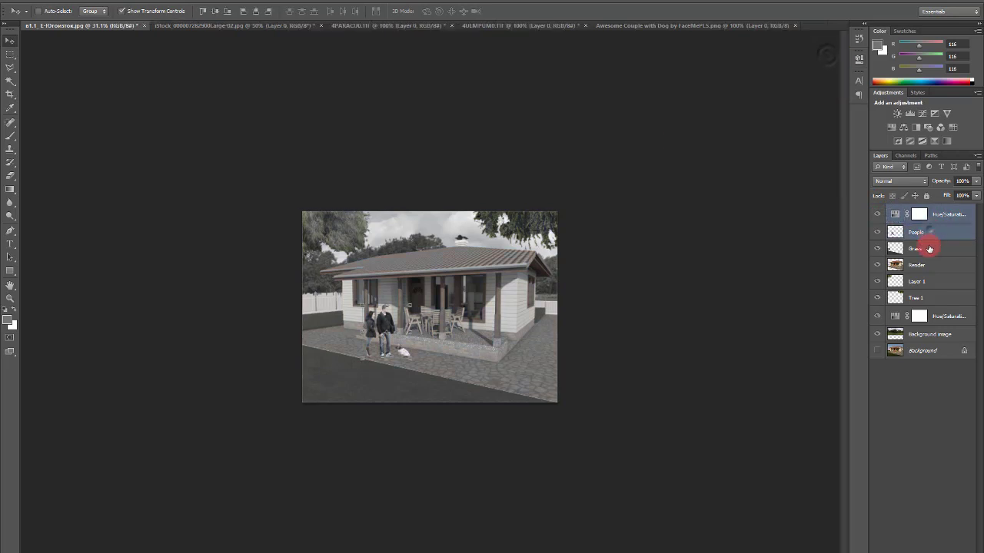
key("ctrl+e")
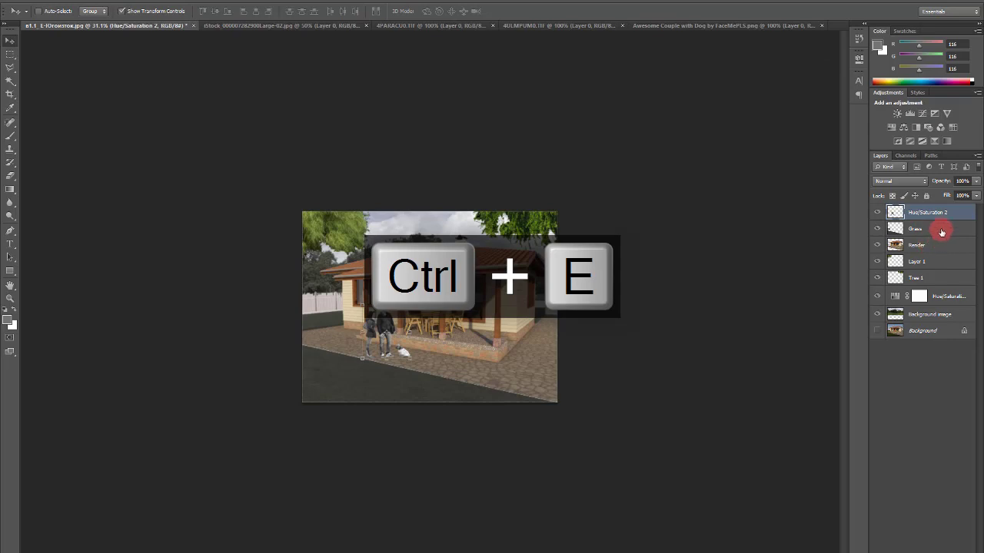
Duplicate the merged desaturated people layer, naming the upper copy People and the lower one People shadow
key("ctrl+j")
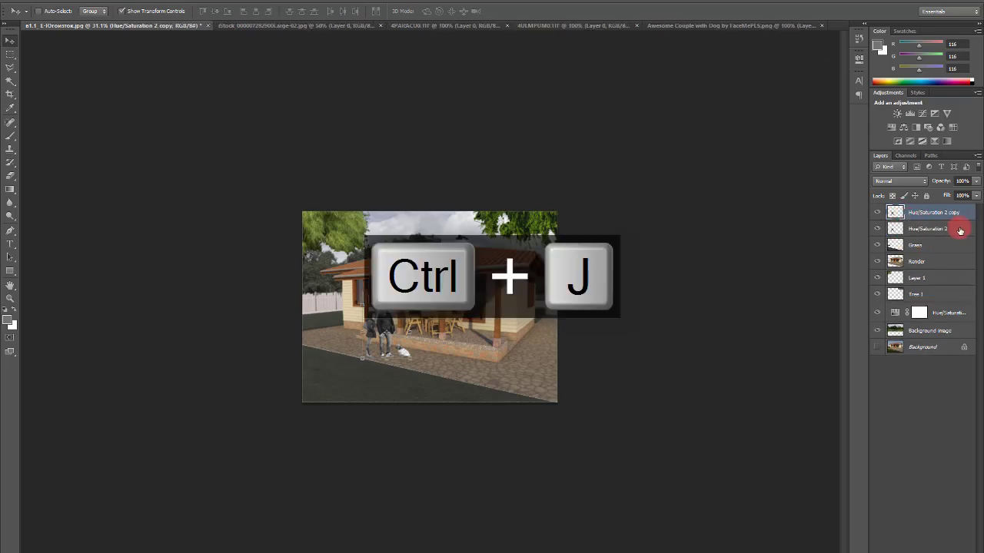
left_click(955, 229)
key("ctrl+u")
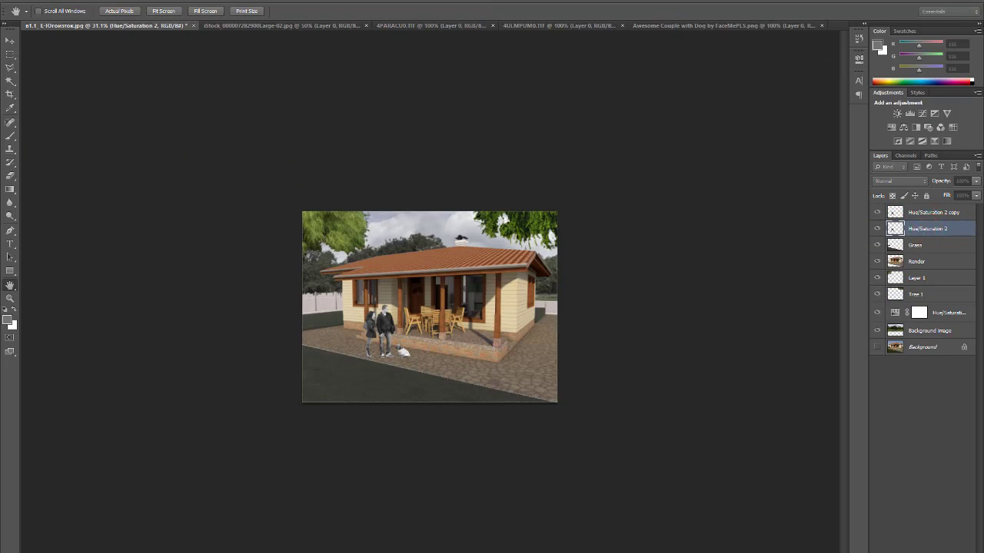
key("Escape")
left_click(932, 214)
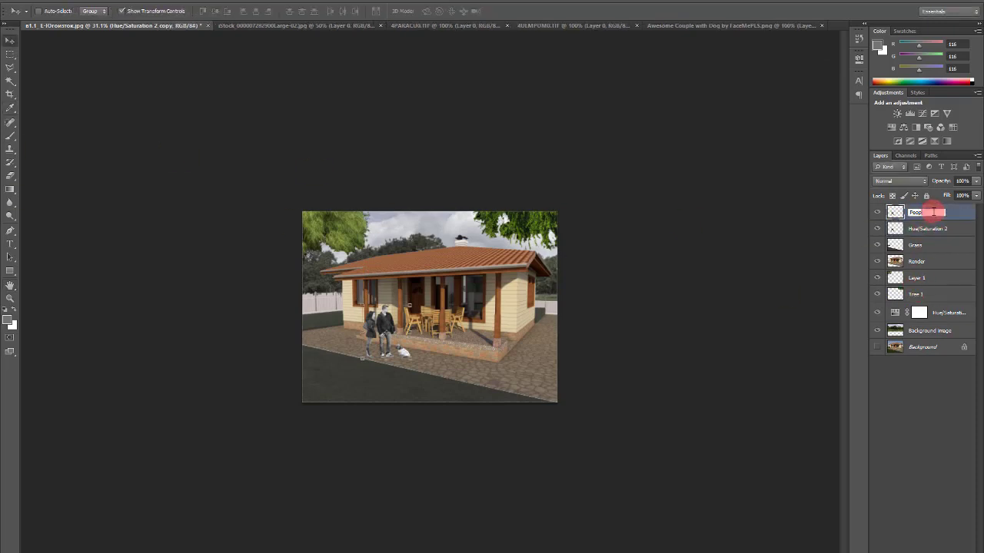
left_click(944, 232)
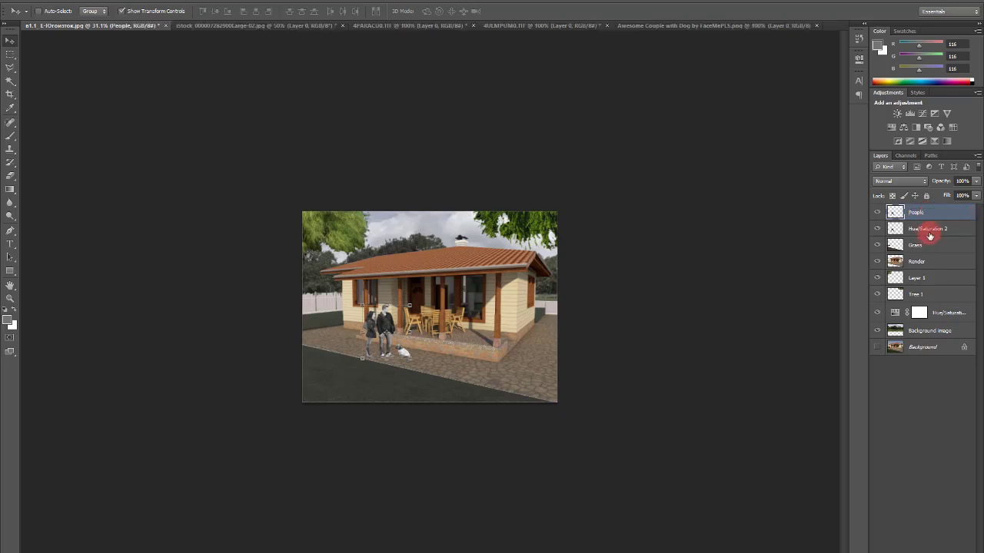
double_click(930, 230)
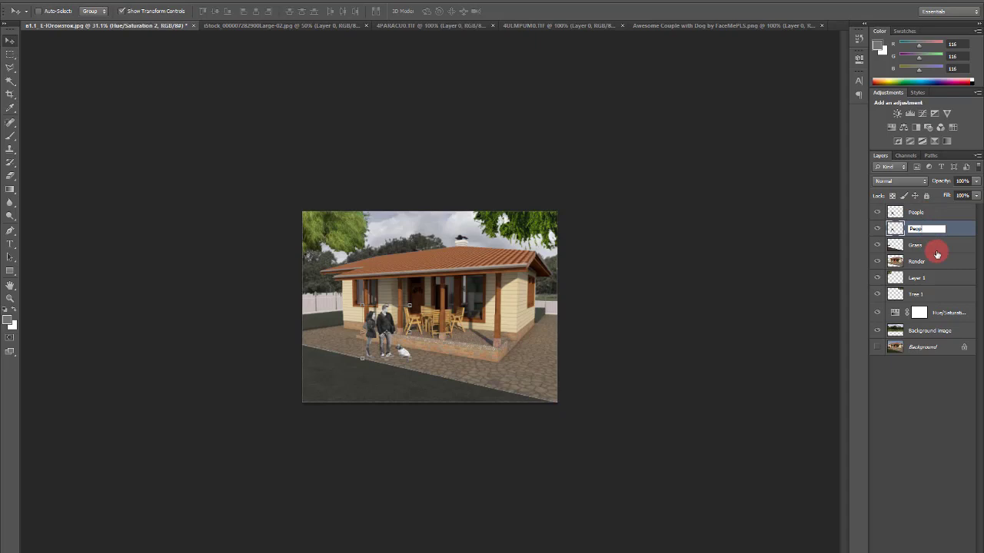
left_click(937, 253)
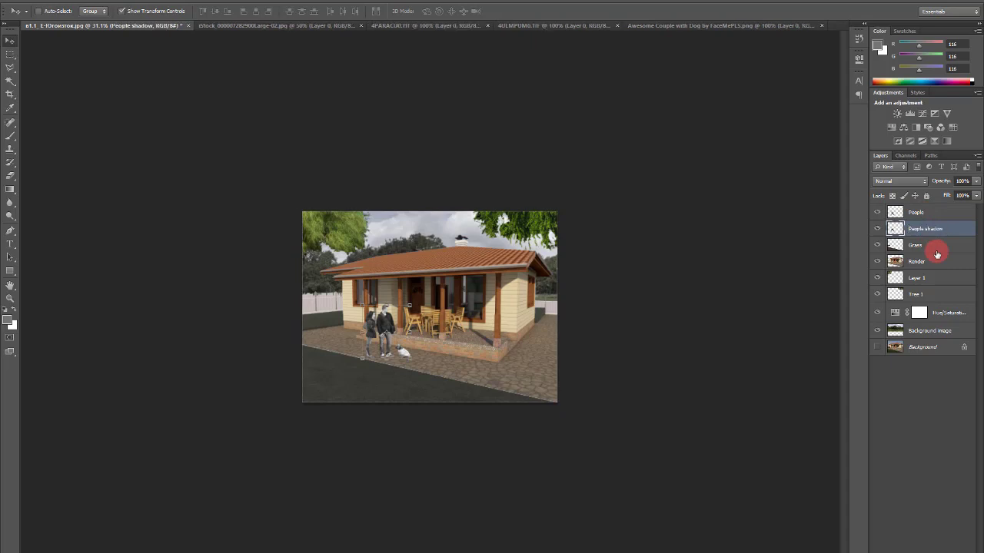
Add a black Color Overlay at 50% opacity to the People shadow layer
double_click(896, 232)
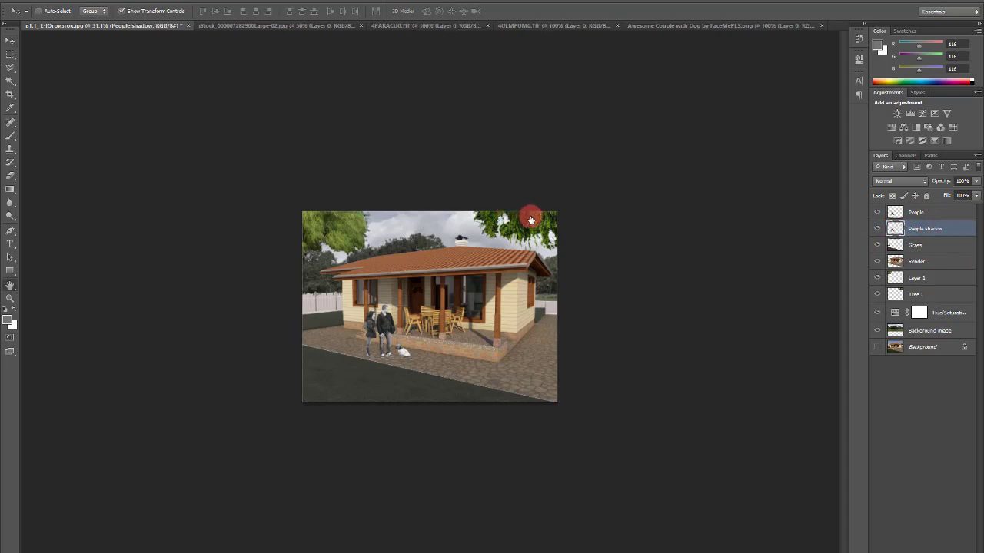
double_click(895, 228)
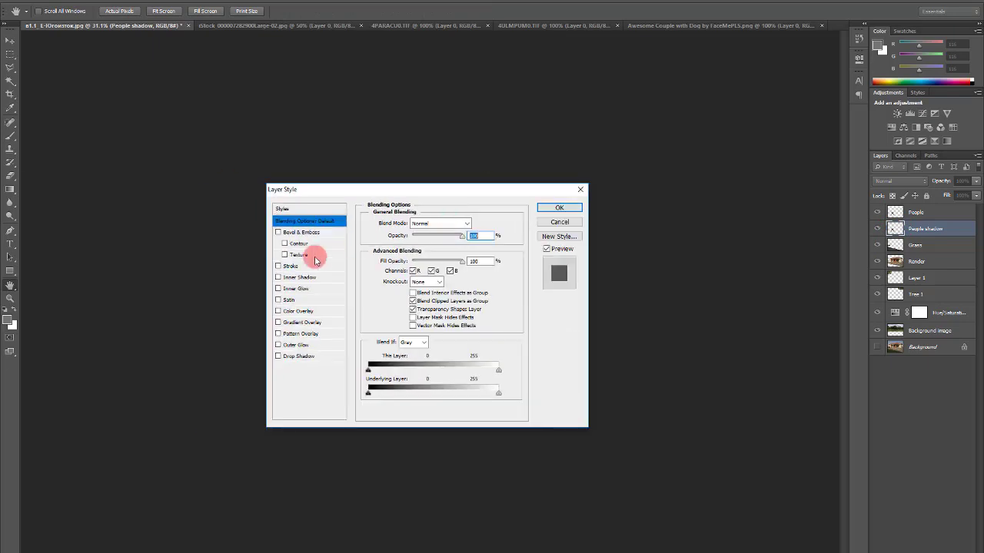
left_click(298, 311)
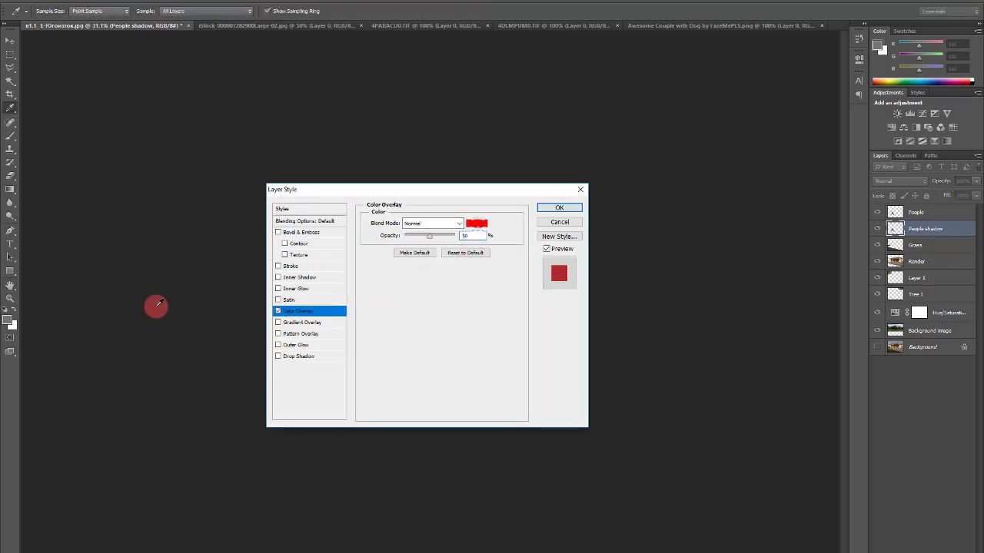
left_click(476, 222)
type("0")
left_click(632, 195)
key("Return")
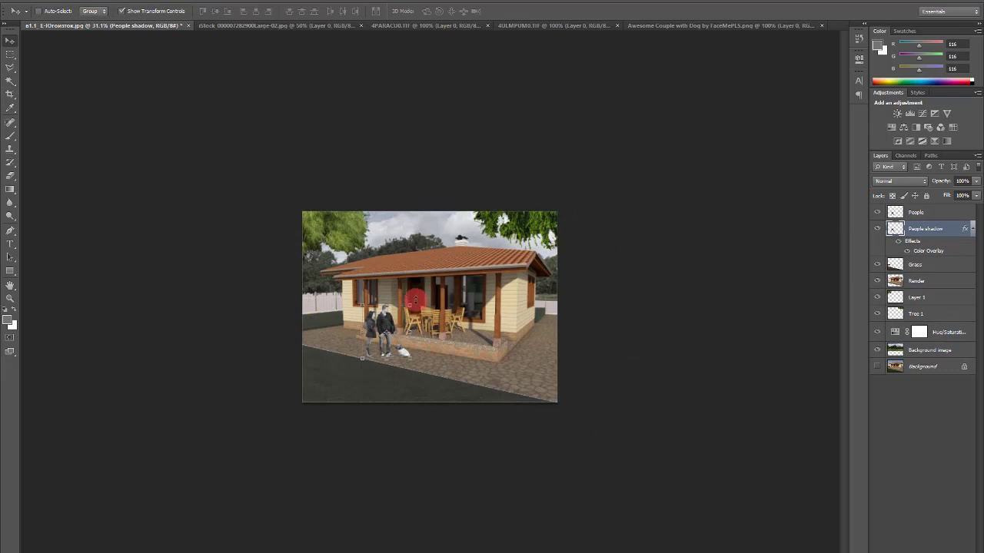
Transform the People shadow layer to about 72% width, 57% height and -15° rotation, skewed onto the paving behind the couple's feet
key("ctrl+t")
left_click_drag(369, 277, 339, 333)
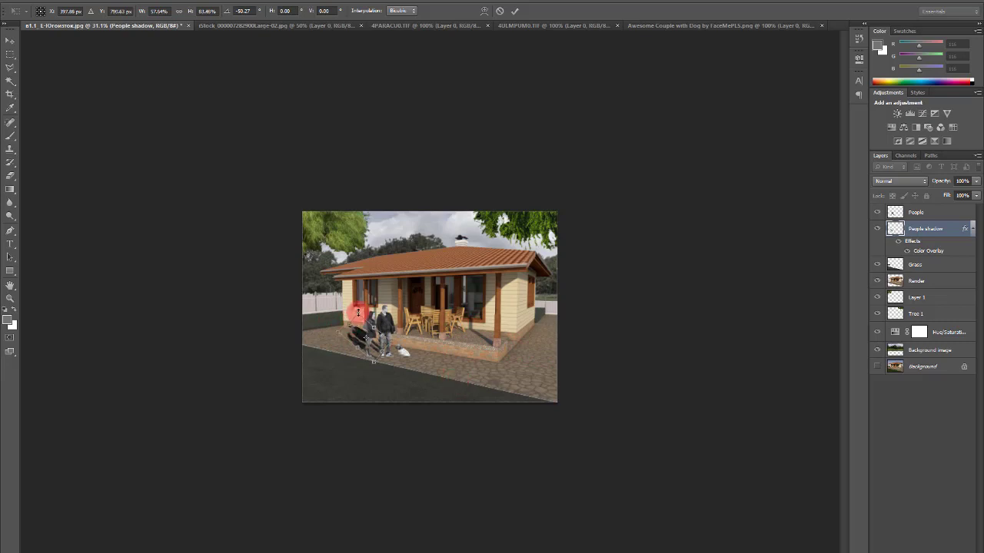
mouse_move(358, 313)
left_mouse_down()
mouse_move(342, 336)
mouse_move(362, 325)
mouse_move(354, 329)
mouse_move(402, 351)
mouse_move(375, 363)
left_mouse_up()
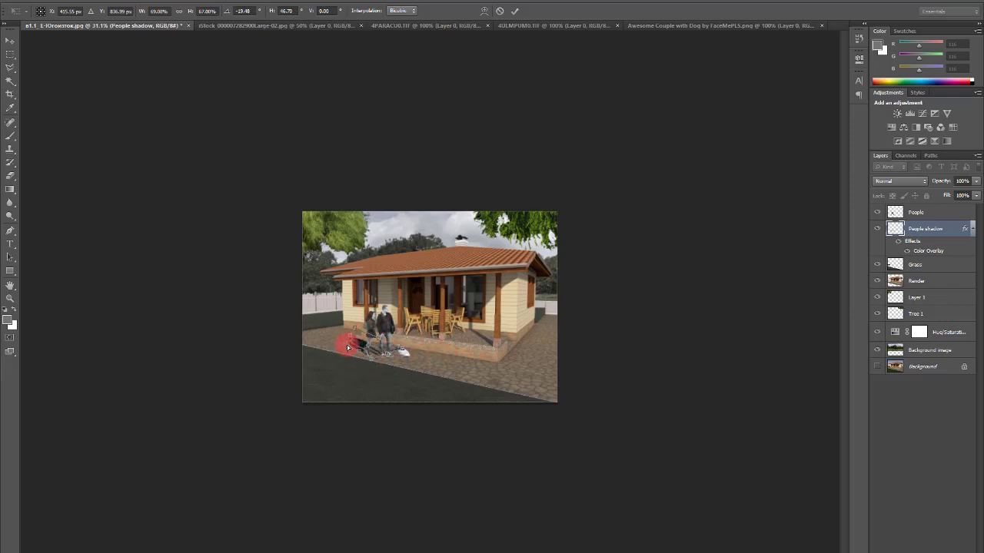
left_click_drag(356, 328, 405, 352)
left_click(395, 338)
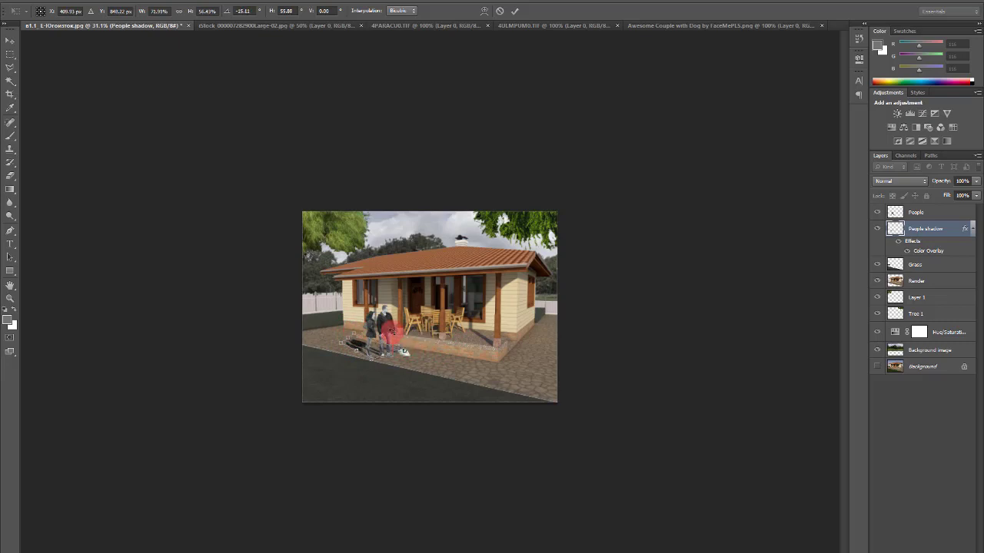
mouse_move(356, 338)
left_mouse_down()
mouse_move(375, 326)
mouse_move(347, 343)
left_mouse_up()
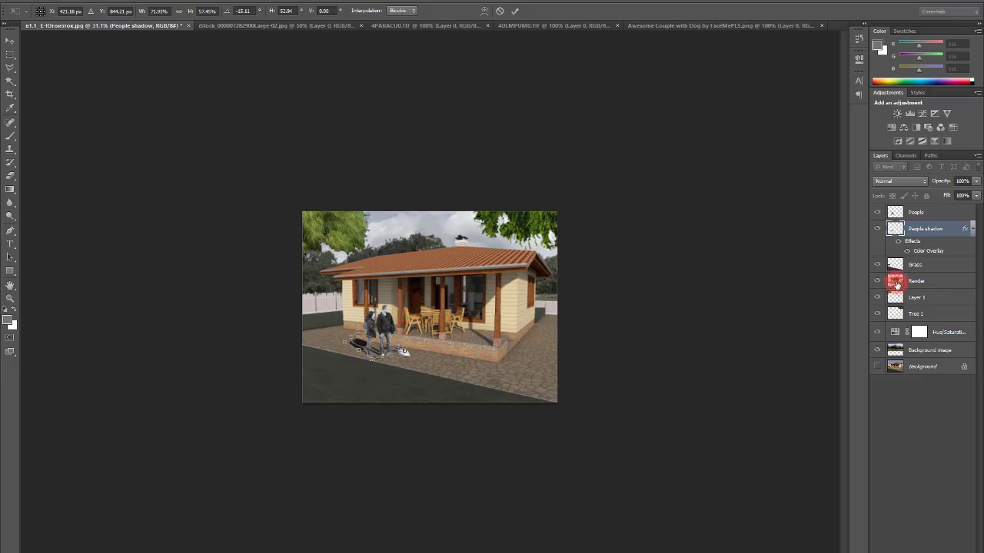
key("Return")
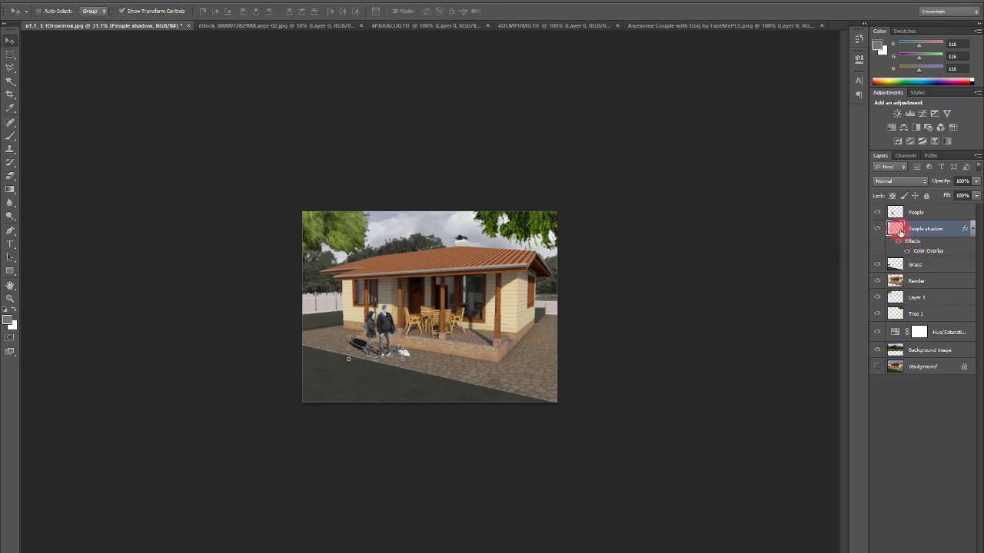
Set the People shadow layer's opacity to 50% and its Color Overlay opacity to 10%
double_click(897, 229)
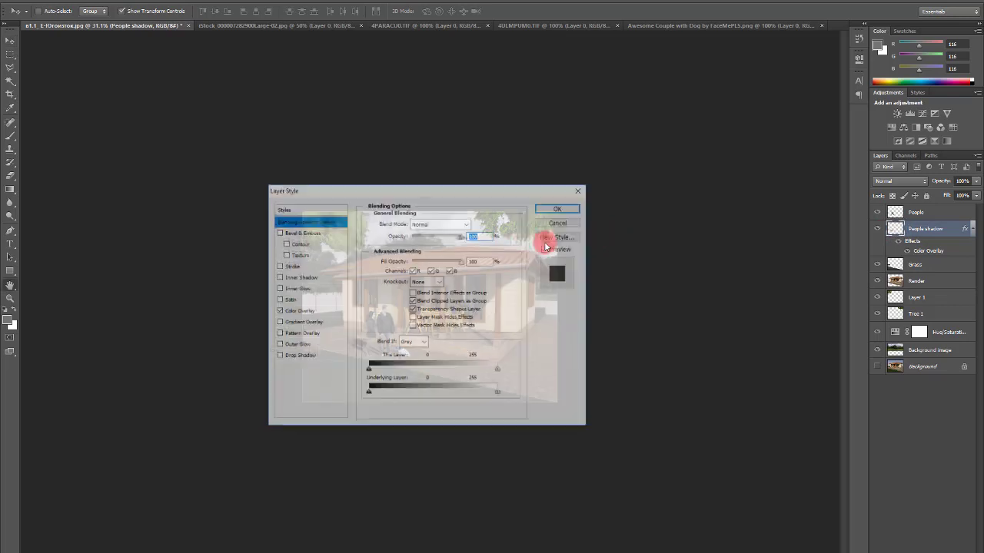
type("50")
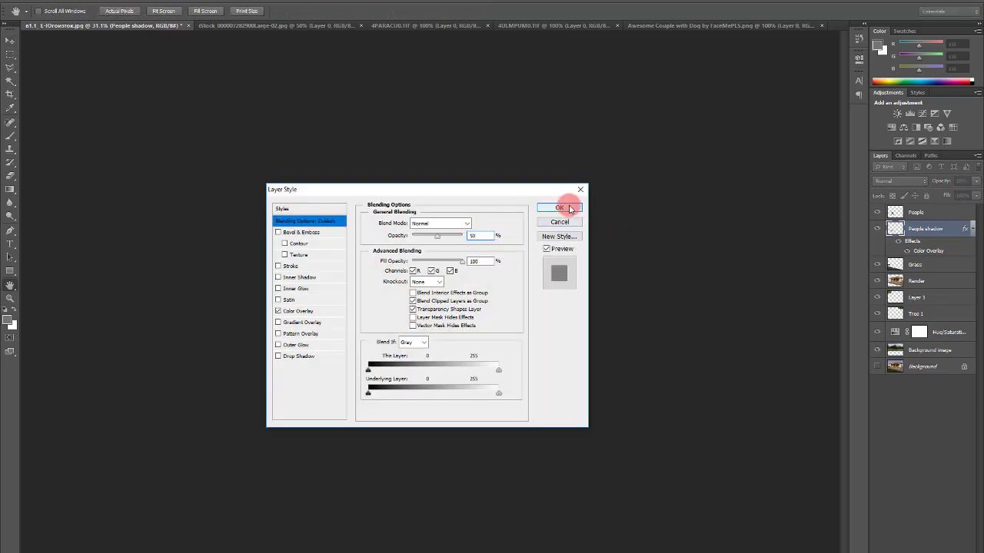
left_click(569, 206)
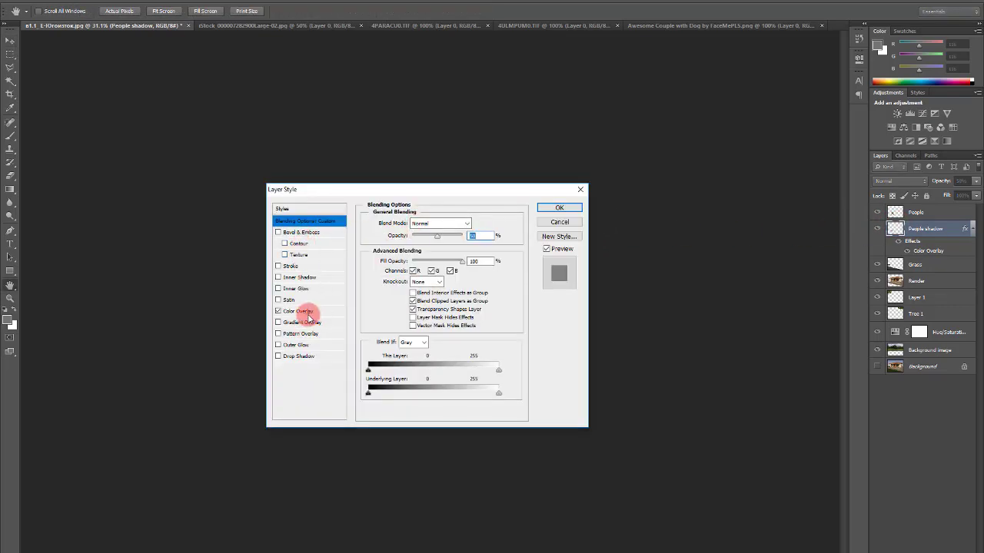
left_click(311, 311)
left_click_drag(467, 236, 399, 236)
type("100")
left_click(559, 208)
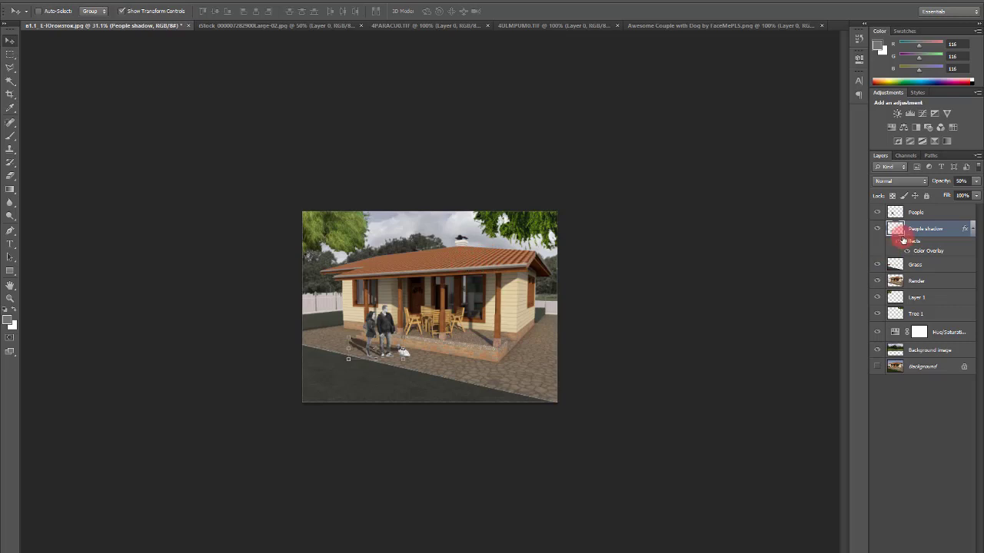
Try to enlarge the couple with the dog on the People layer to about 104%
left_click(908, 214)
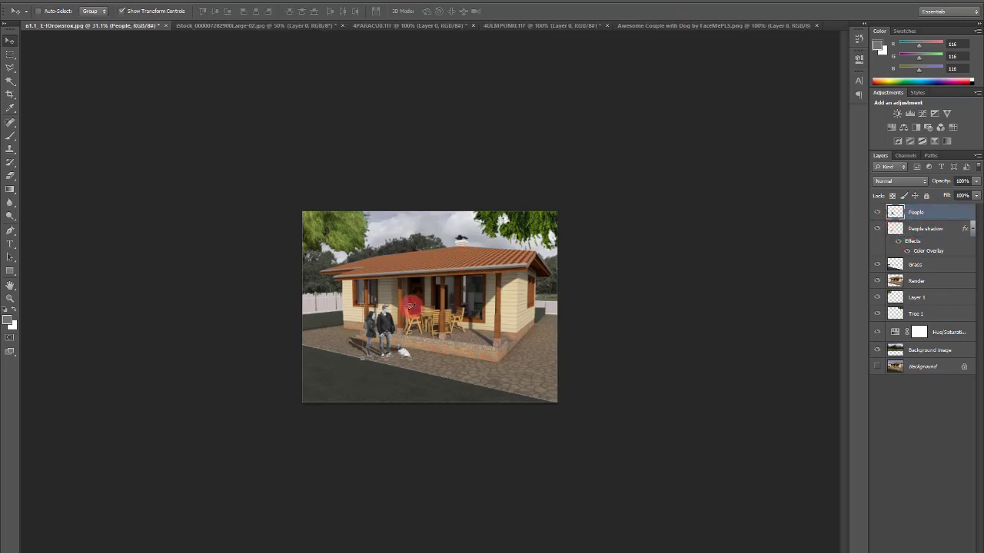
key("ctrl+t")
left_click_drag(413, 304, 412, 303)
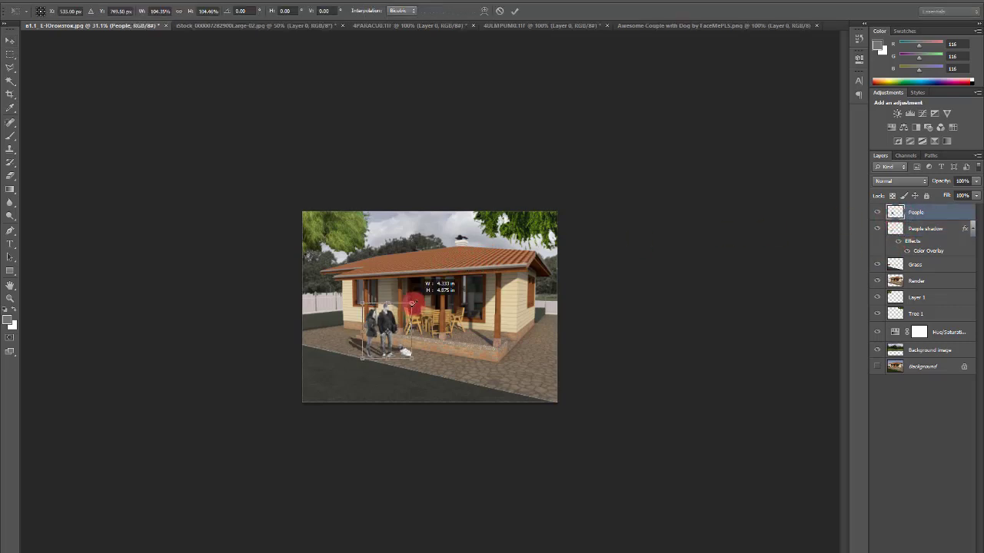
key("Return")
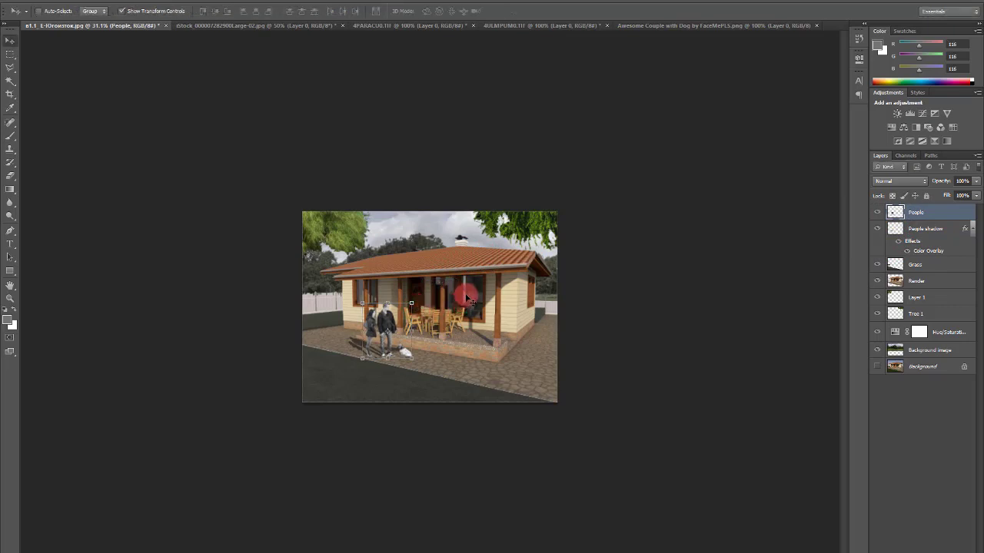
key("ctrl+z")
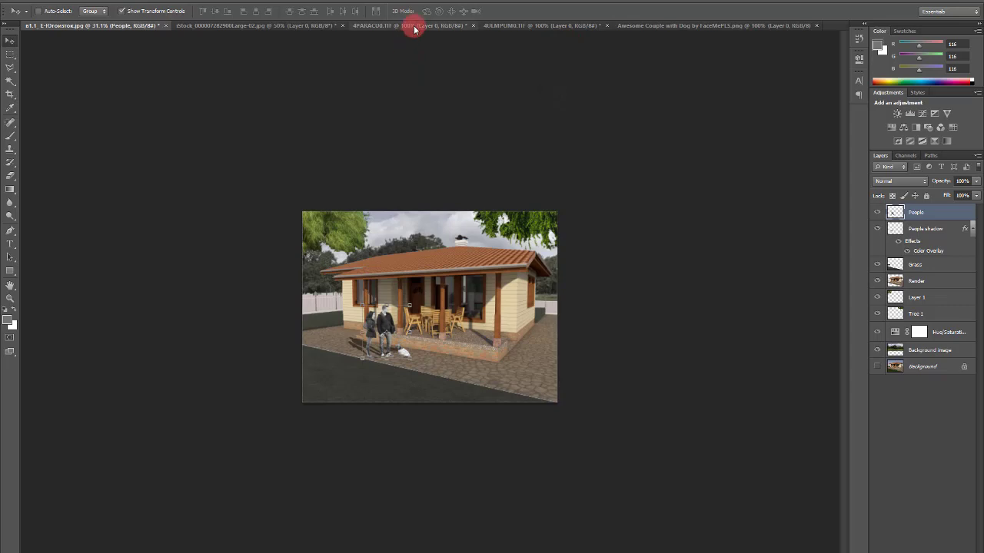
Rename Layer 1, the tree layer below Render, as Tree
left_click(382, 28)
left_click(132, 23)
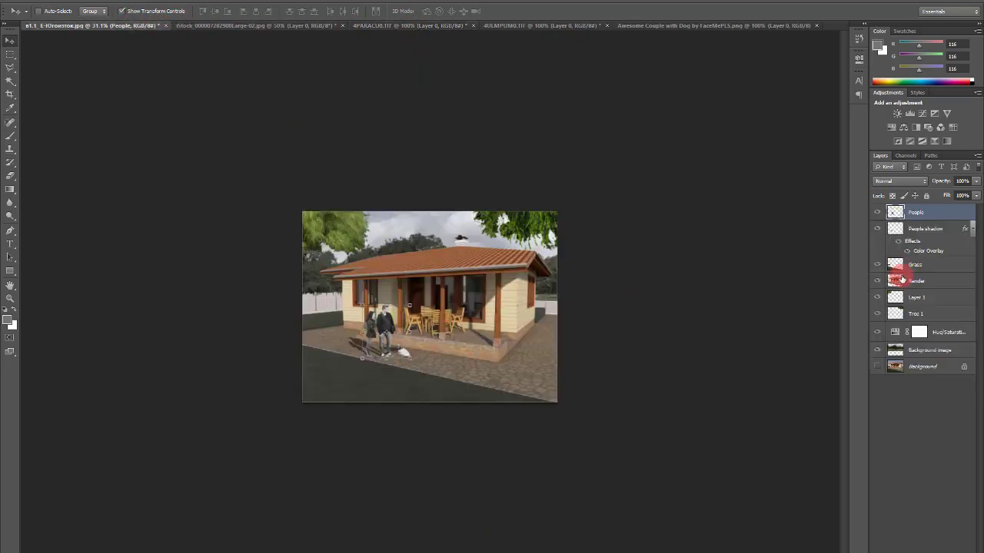
left_click(908, 271)
left_click(916, 299)
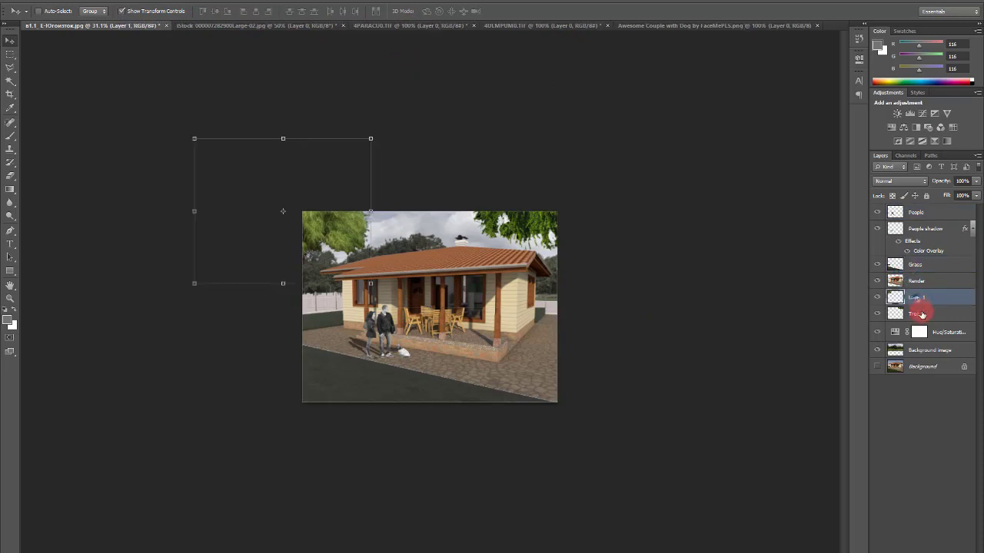
double_click(919, 297)
type("Tree")
key("Return")
Add a Hue/Saturation adjustment above the Tree layer with saturation -45 and lightness +1
left_click(924, 315, "shift")
left_click(921, 299)
left_click(893, 128)
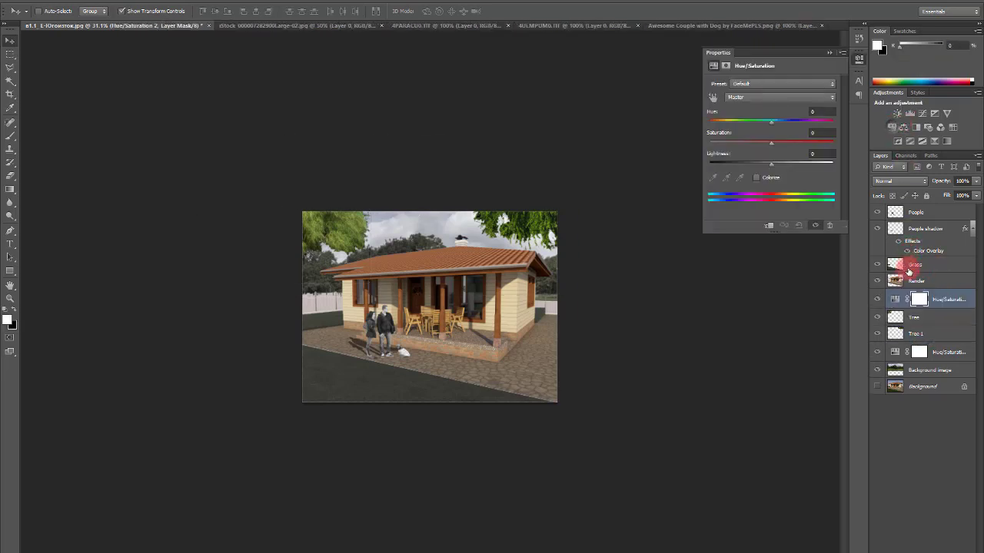
left_click_drag(770, 142, 775, 167)
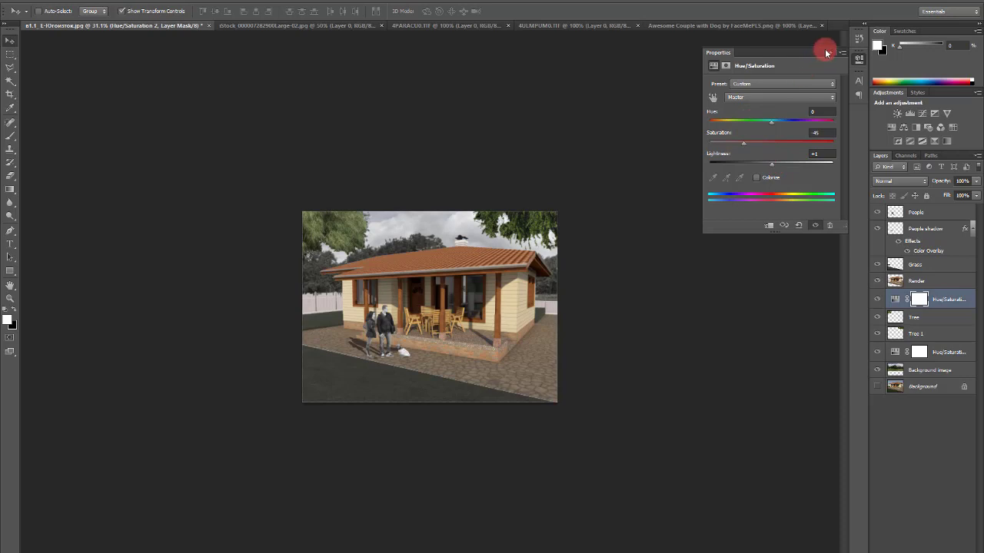
Merge the Tree and Tree 1 layers with the Hue/Saturation adjustment above them, and rename the merged layer as Trees
left_click(827, 52)
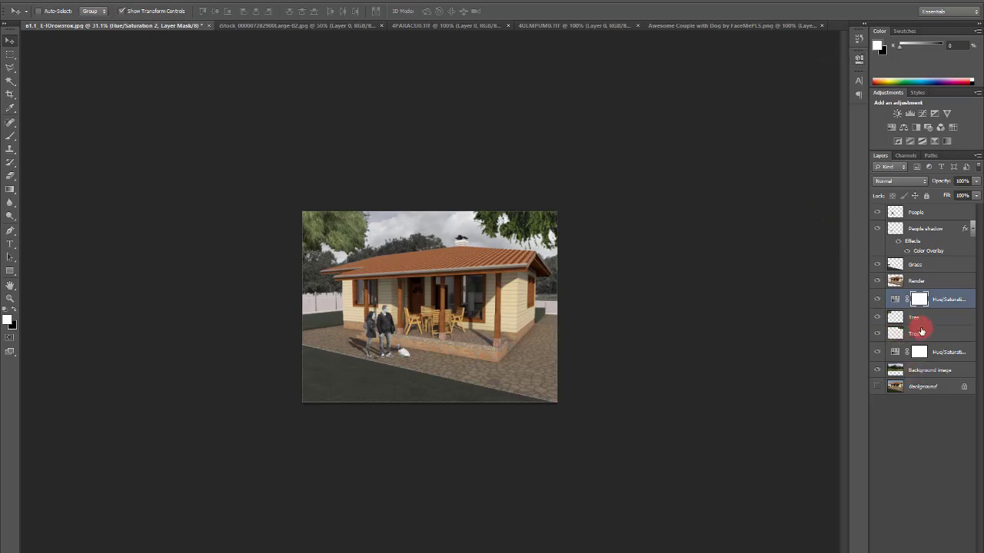
left_click(922, 332, "shift")
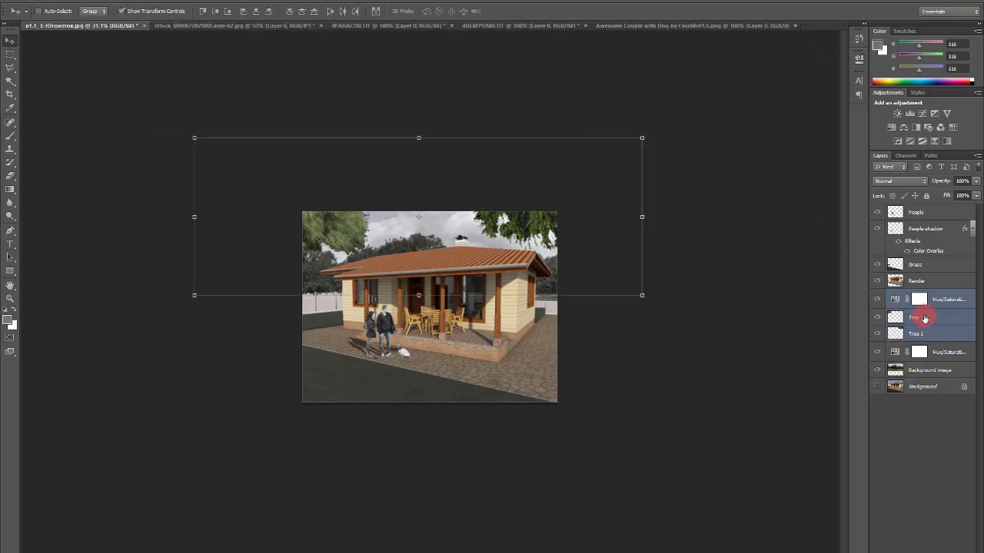
key("ctrl+e")
double_click(919, 301)
type("Trees")
key("Return")
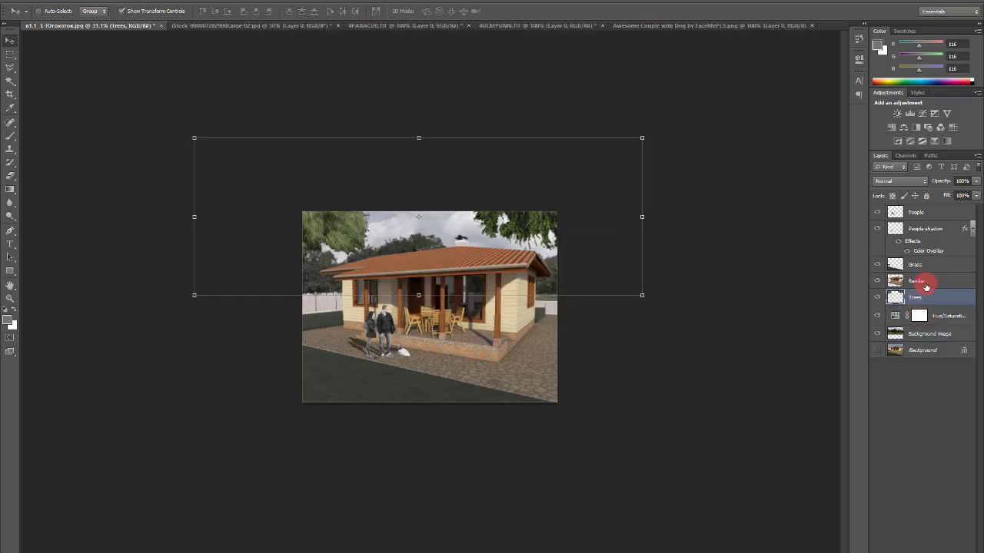
Try the Trees layer at 50% opacity in its blending options, and restore the opacity to 100%
left_click(925, 284)
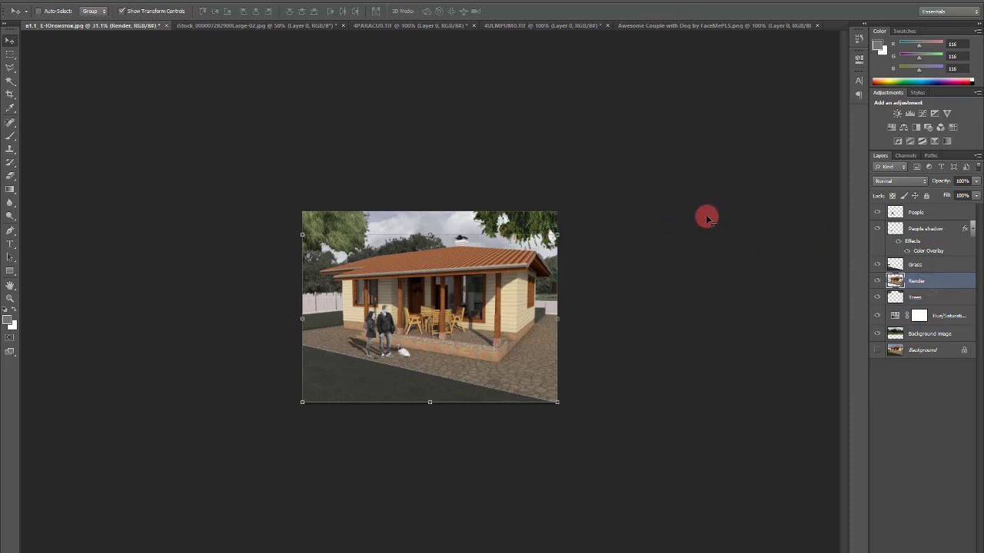
left_click(900, 298)
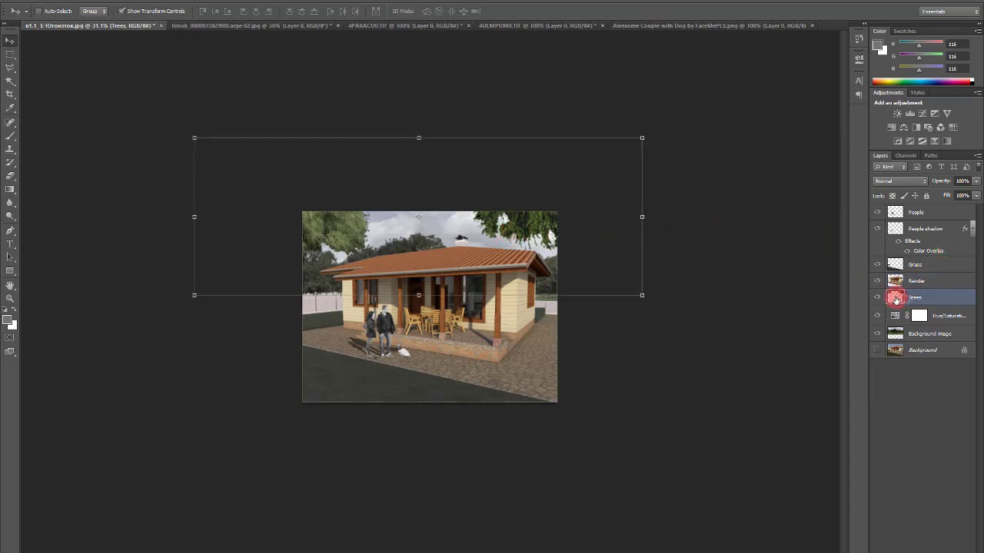
double_click(895, 299)
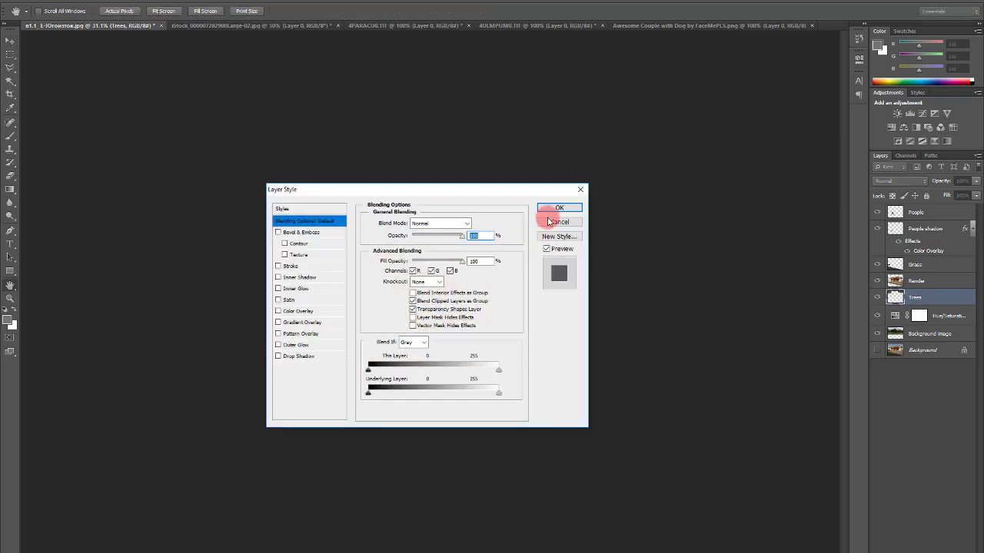
type("50")
left_click(558, 209)
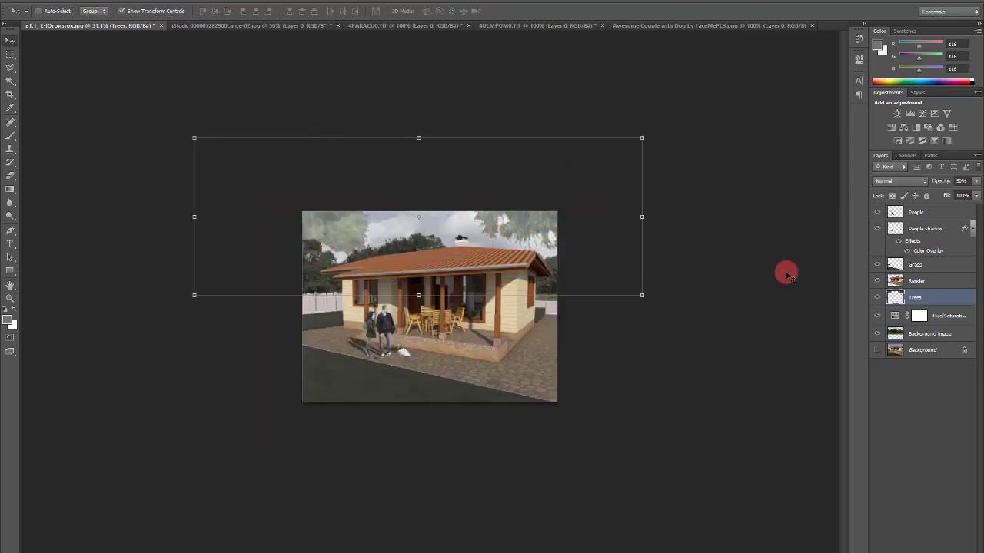
double_click(894, 297)
type("10")
left_click(559, 210)
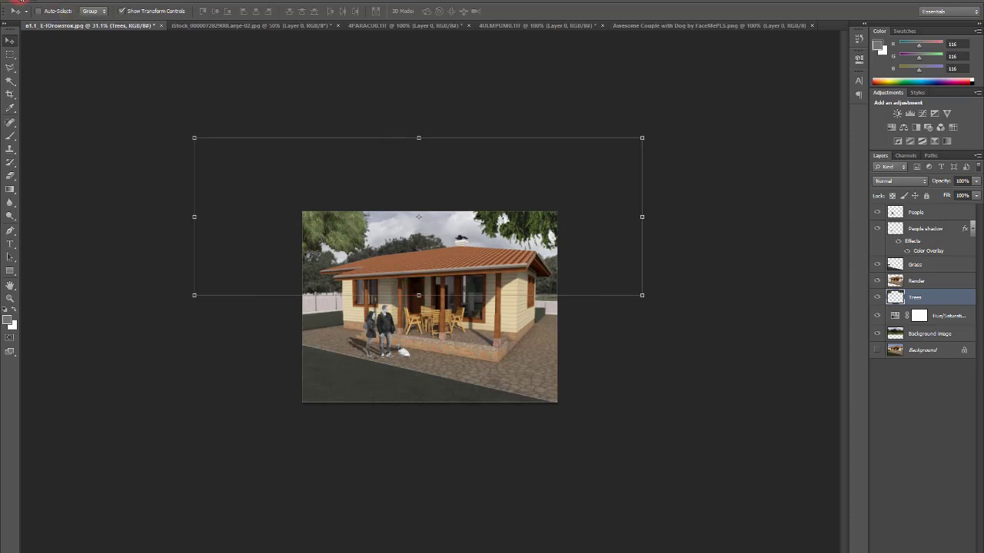
Try to save the composite with its layers in Photoshop format in the viz folder
left_click(21, 2)
left_click(71, 120)
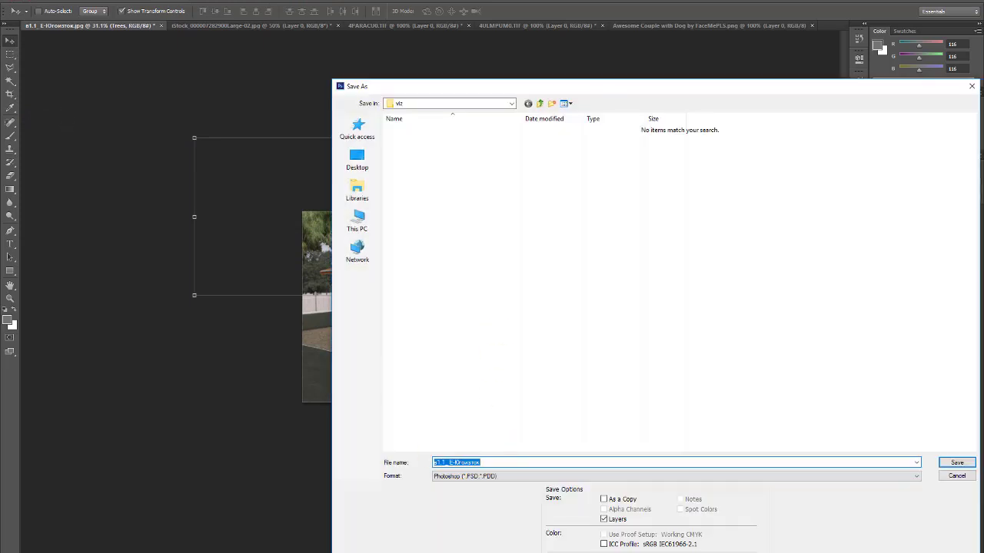
key("Return")
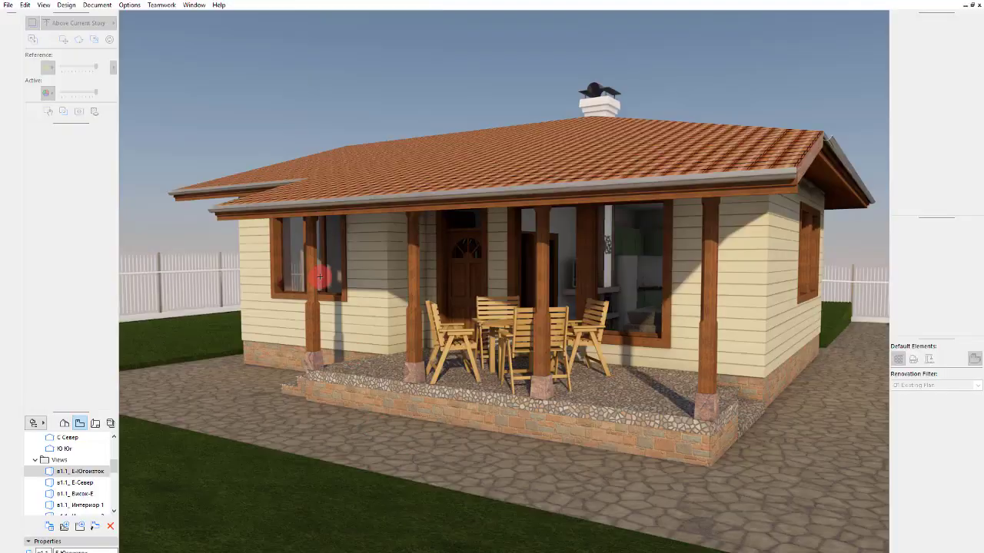
Switch to Archicad, close the rendered picture, and open the layout Чертежи финал
left_click(814, 116)
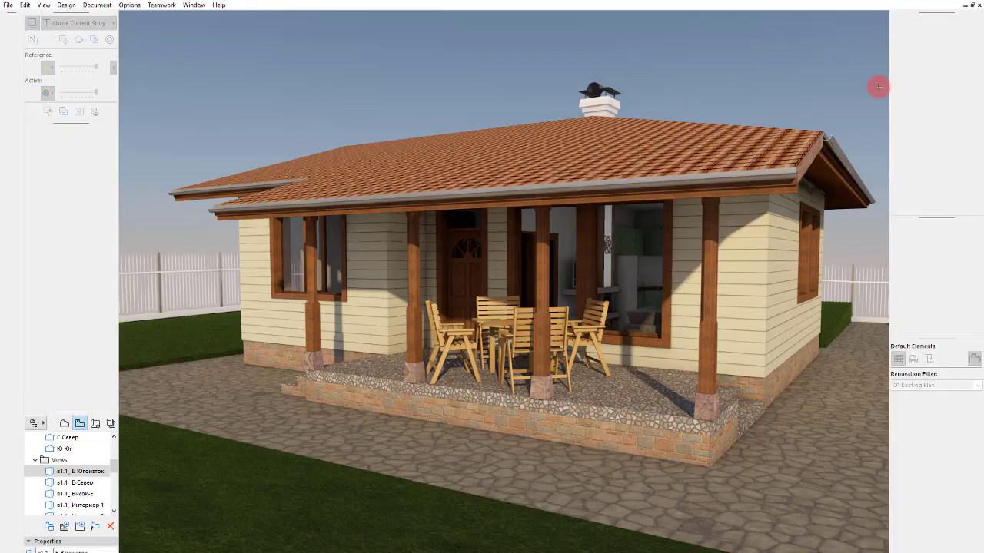
left_click(979, 6)
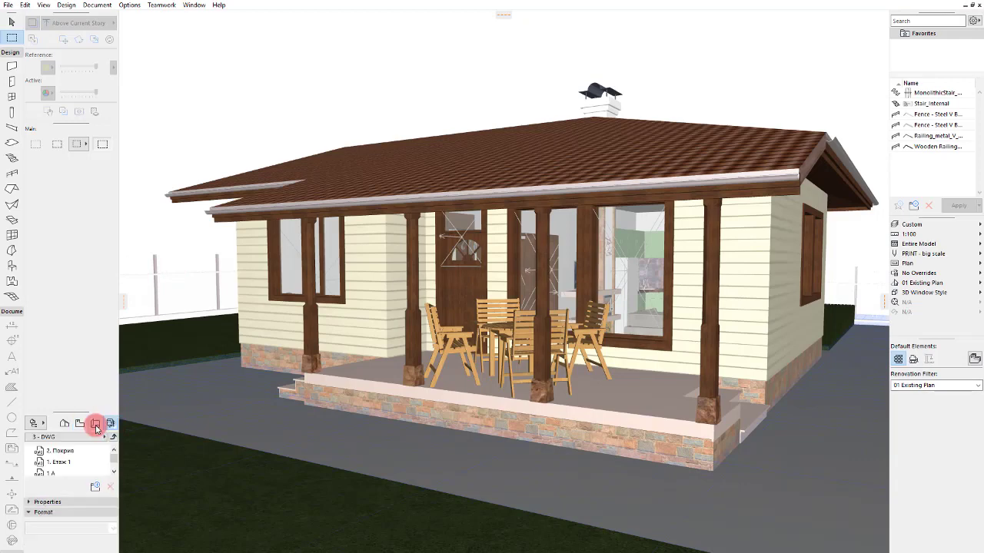
left_click(93, 425)
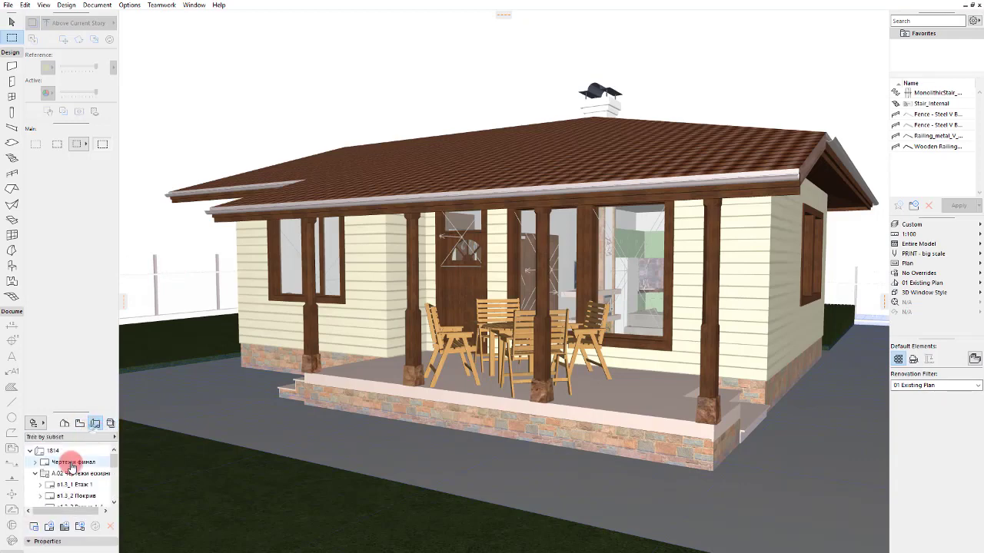
double_click(72, 466)
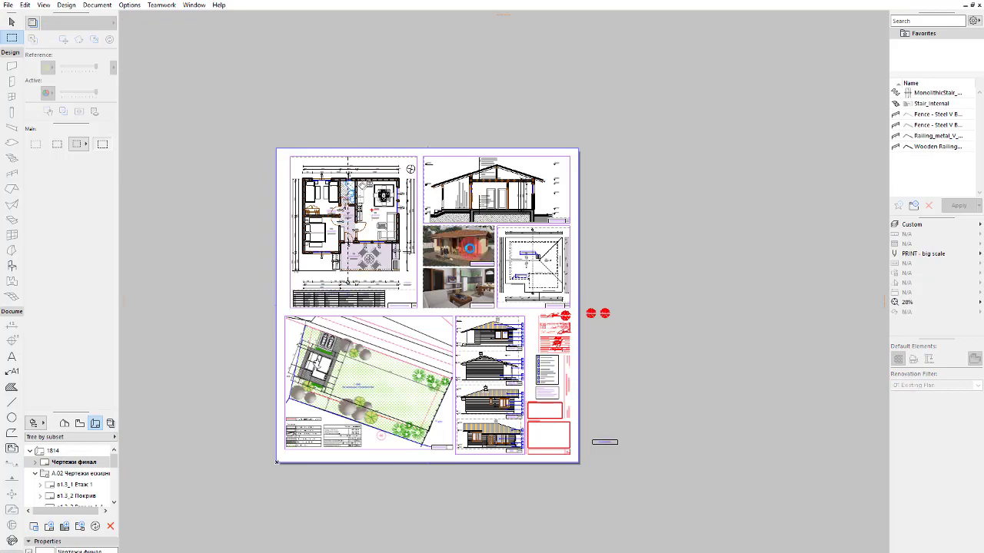
Select the exterior render placed on the layout and offset the bottom edge of its frame inward by 3
scroll(469, 248, "up", 5)
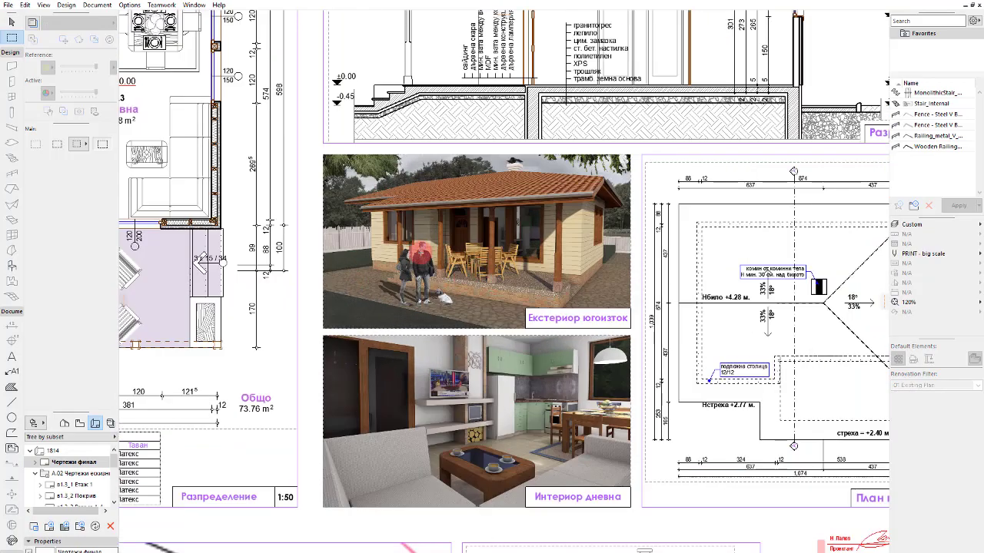
scroll(454, 265, "down", 1)
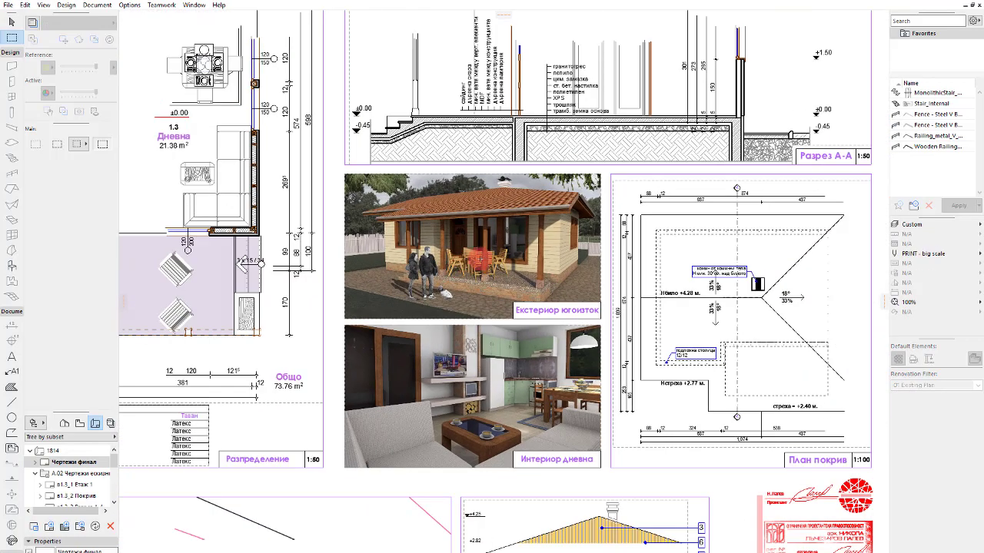
left_click(469, 261)
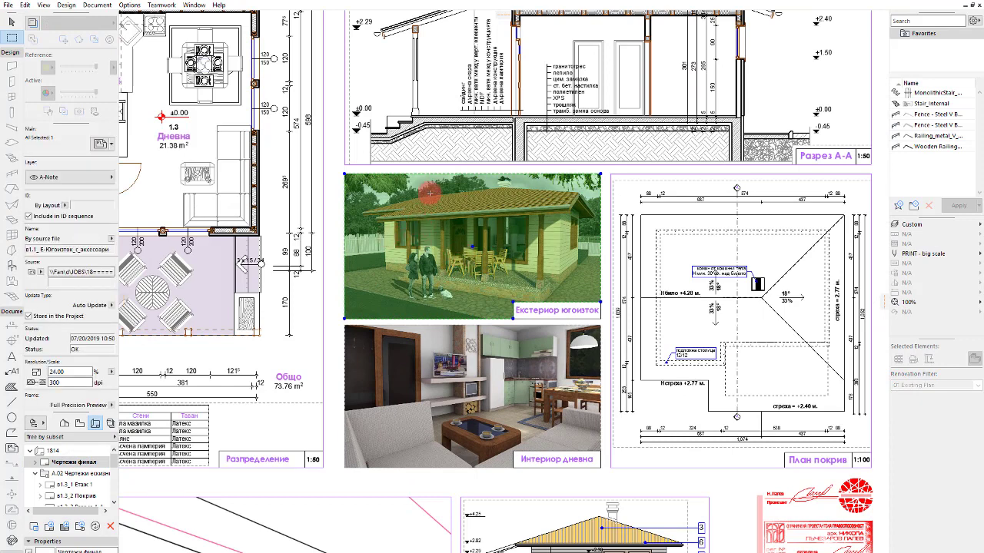
left_click(475, 317)
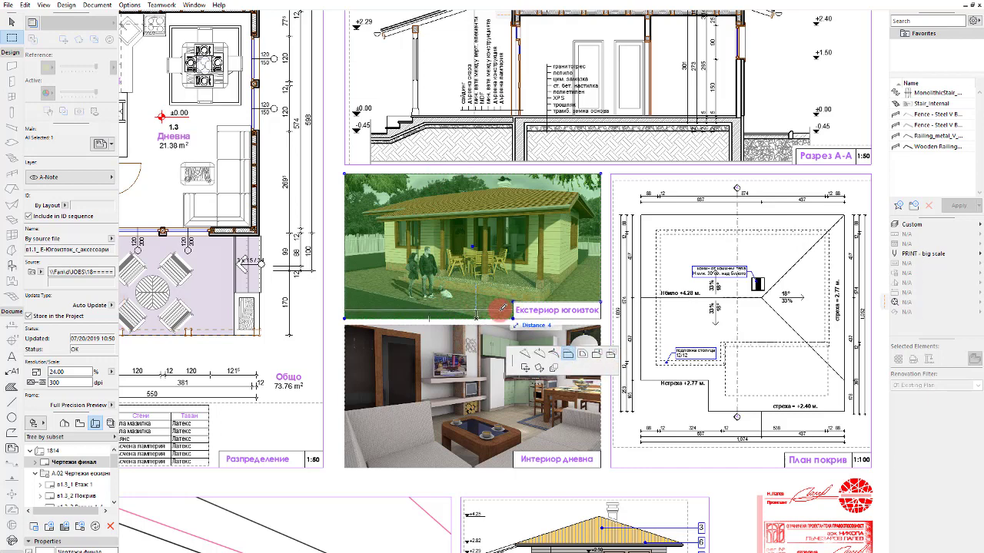
type("3")
key("Return")
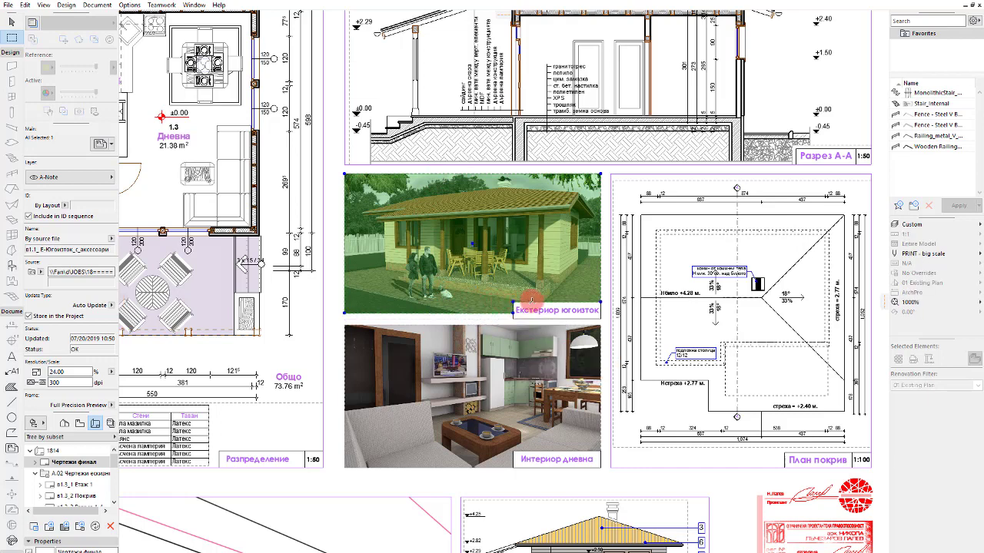
Move the exterior render down to the frame's previous bottom edge and extend its top edge to align with the roof plan frame
left_click(532, 301)
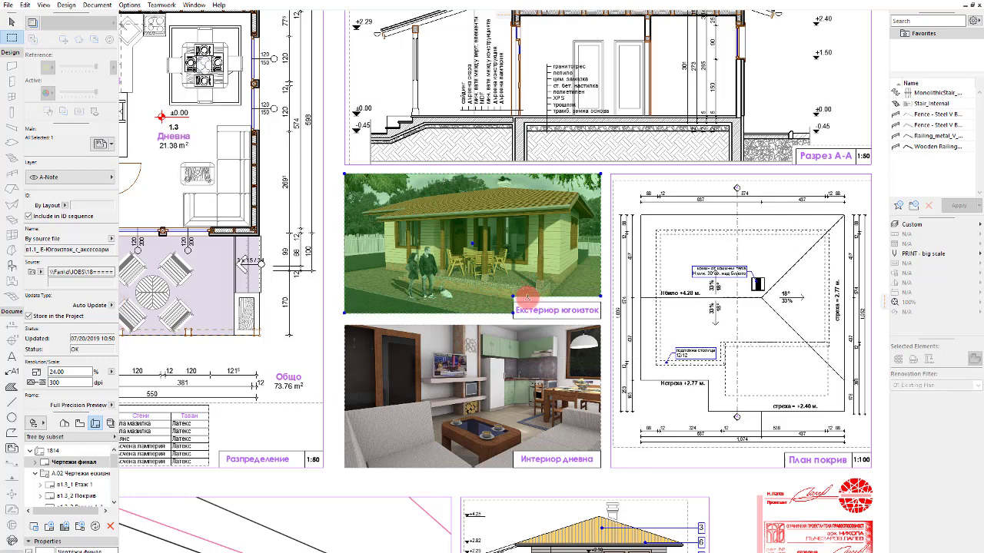
left_click(528, 306)
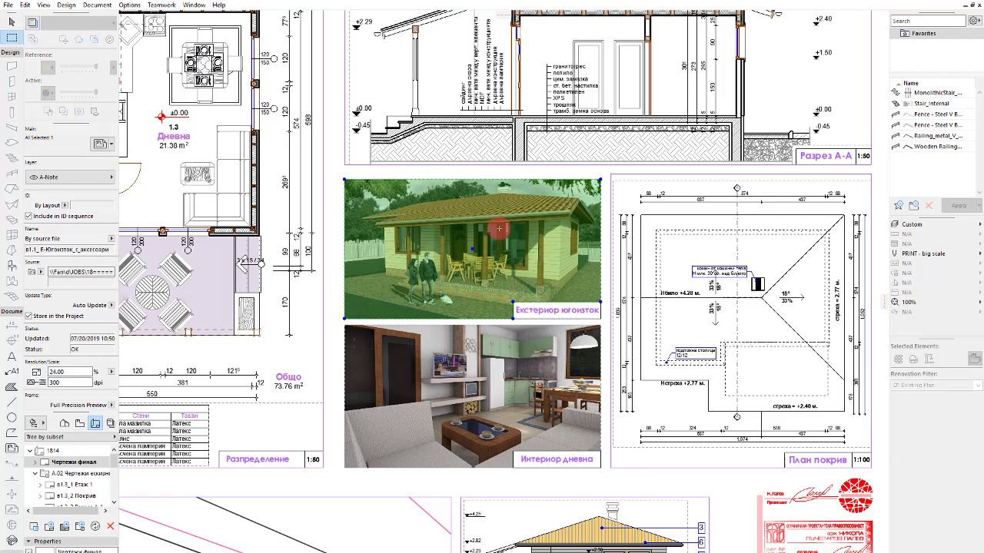
left_click(456, 180)
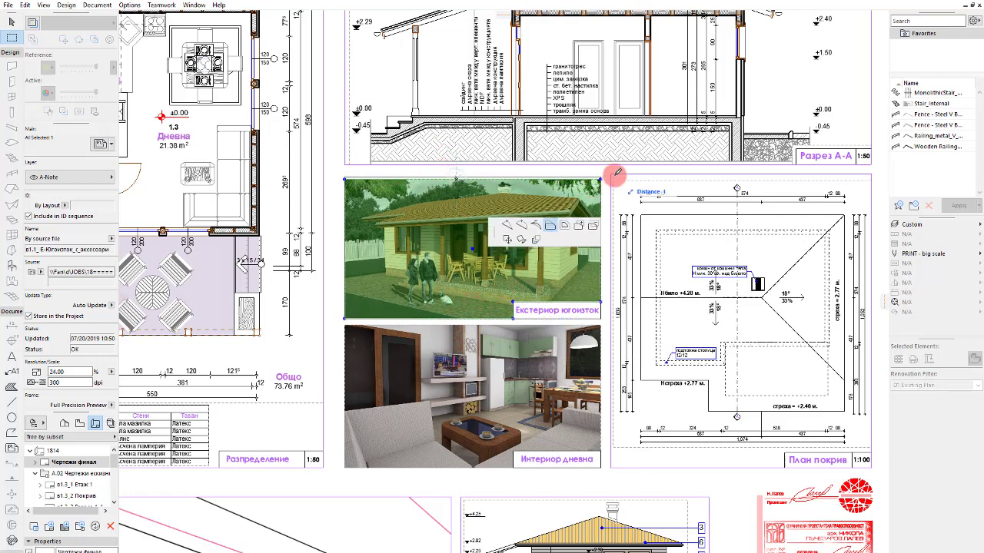
left_click(610, 174)
scroll(624, 228, "down", 2)
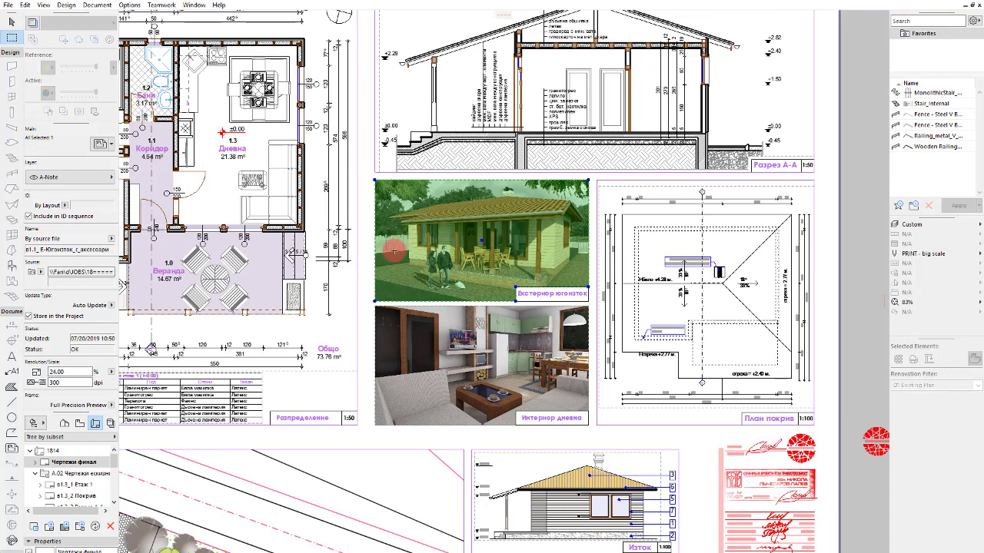
scroll(374, 243, "down", 3)
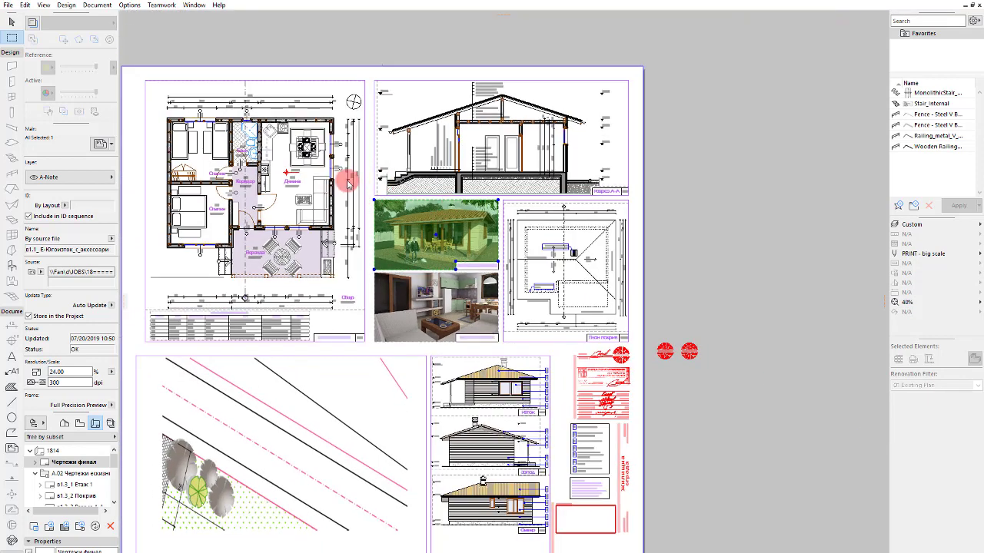